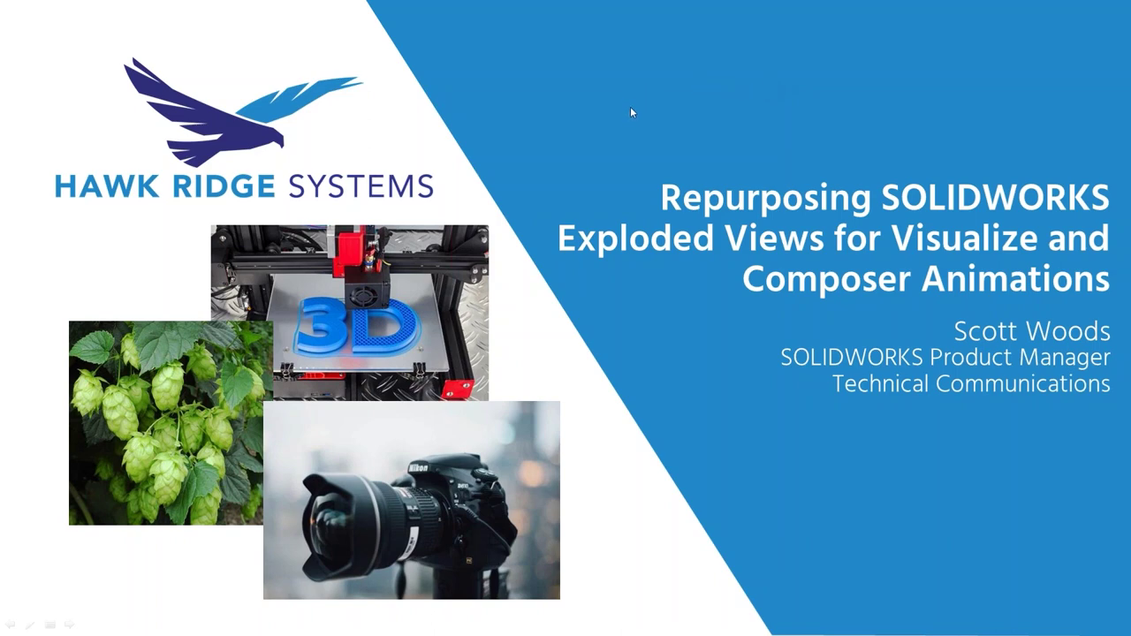
- Advance the slide show from the title slide to the agenda slide
key("Right")
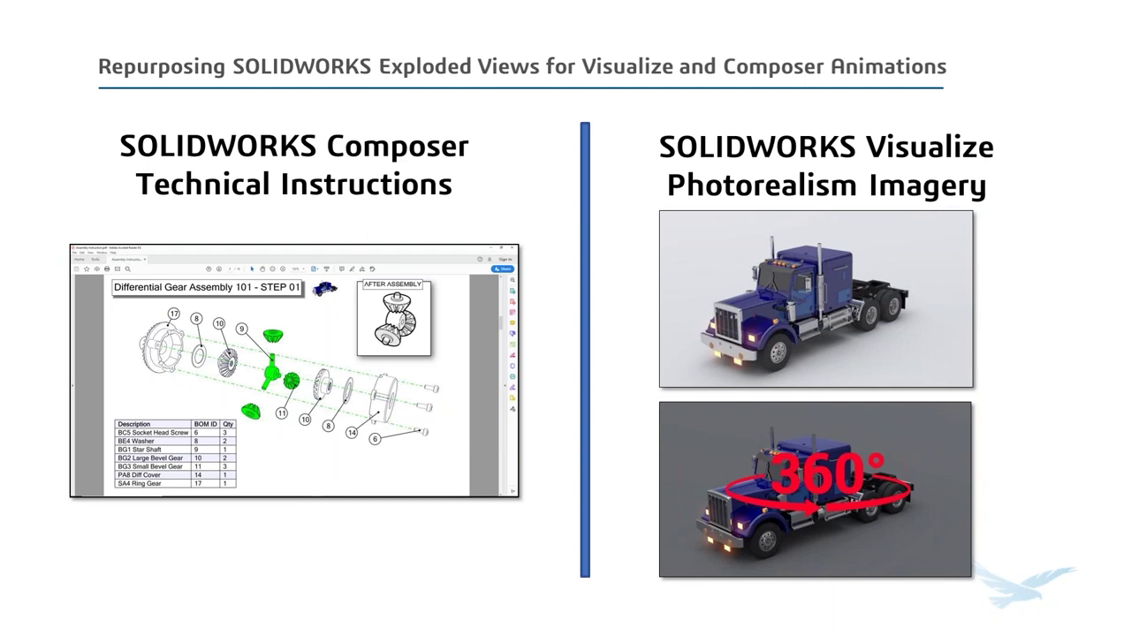
left_click(308, 322)
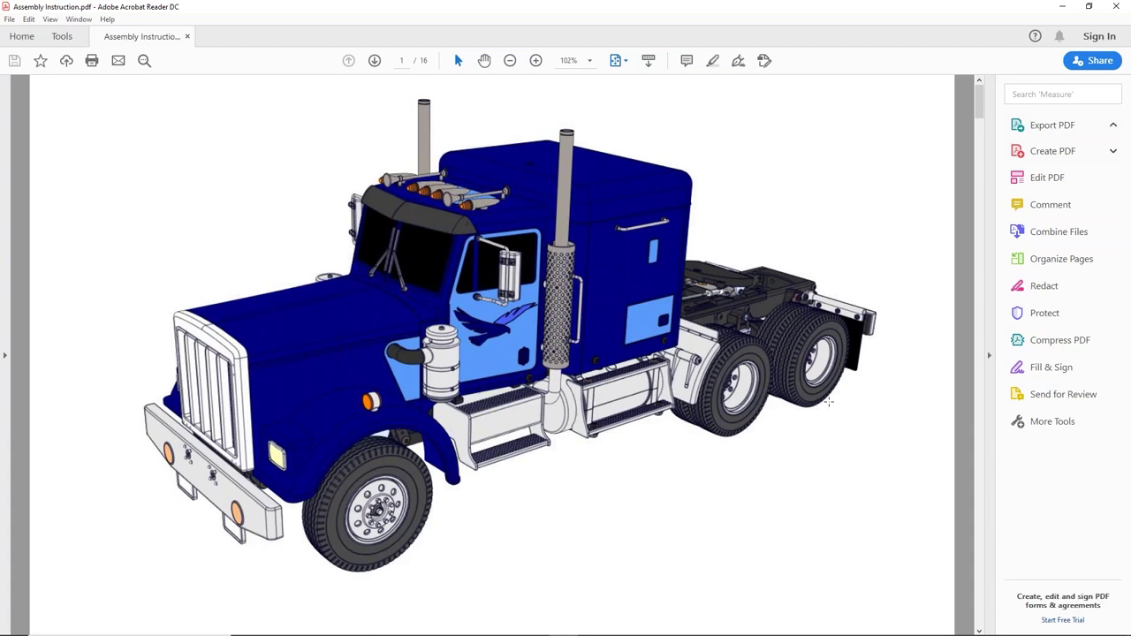
key("Page_Down")
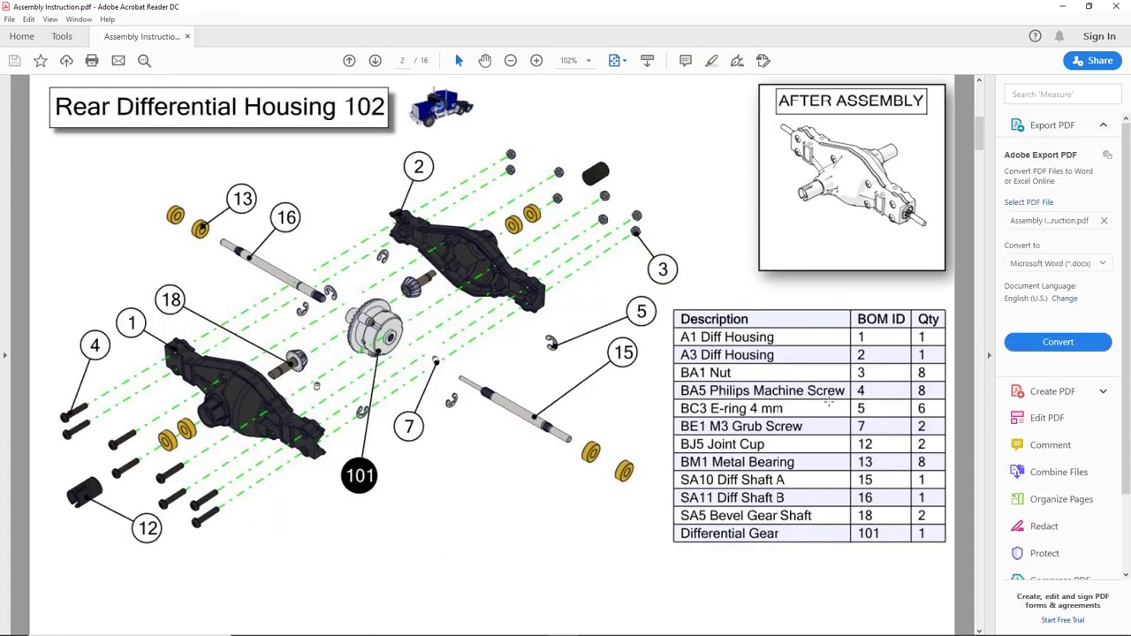
key("Page_Down")
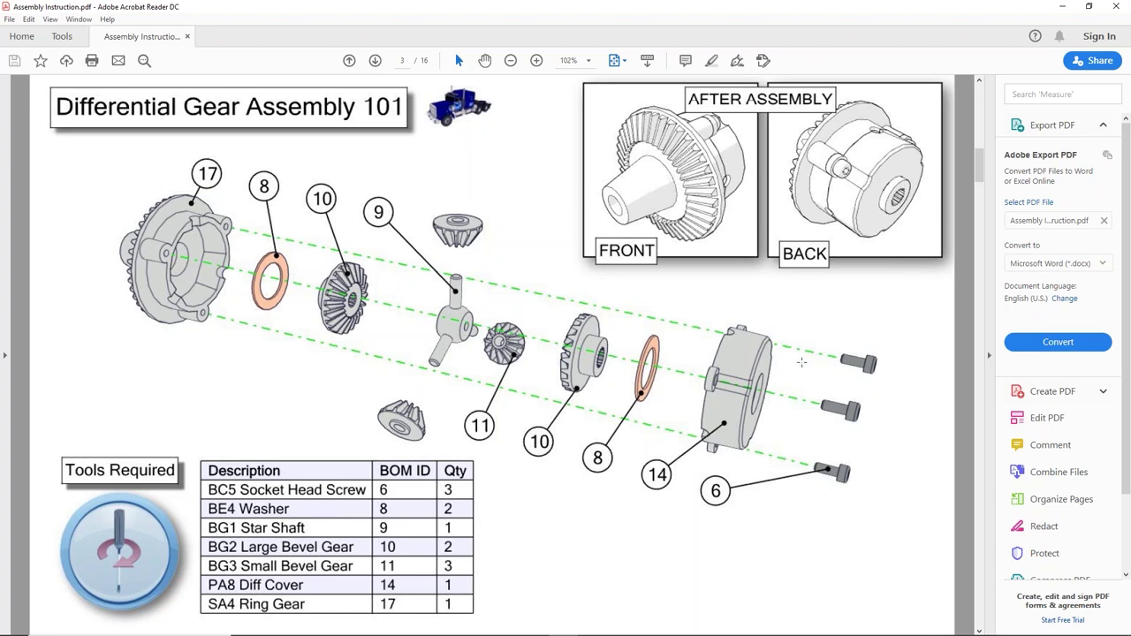
key("Right")
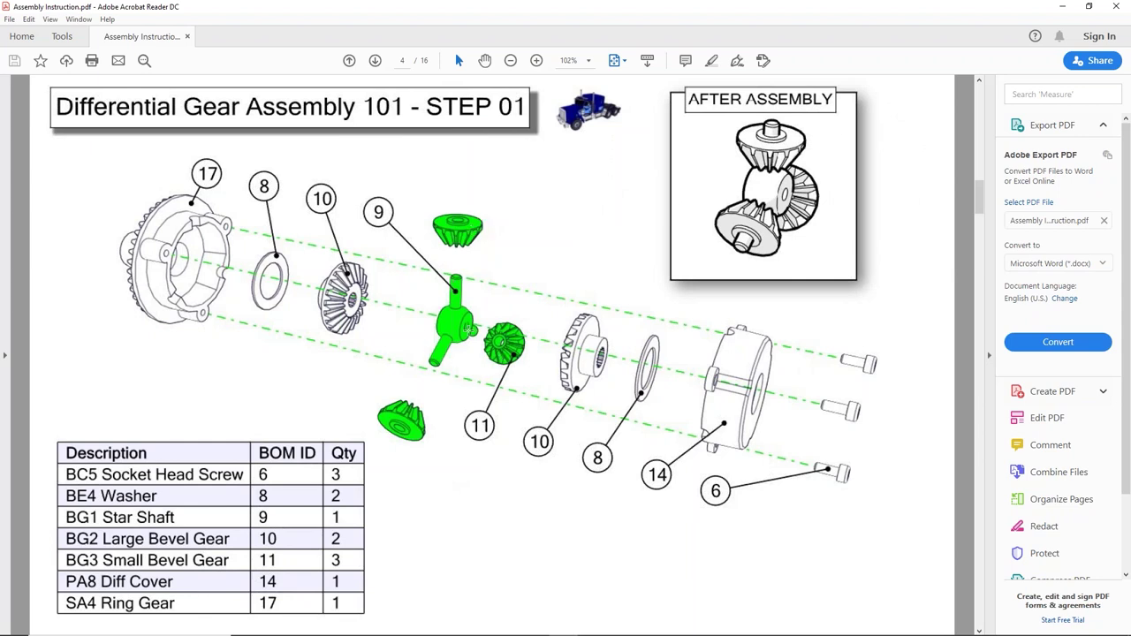
key("Right")
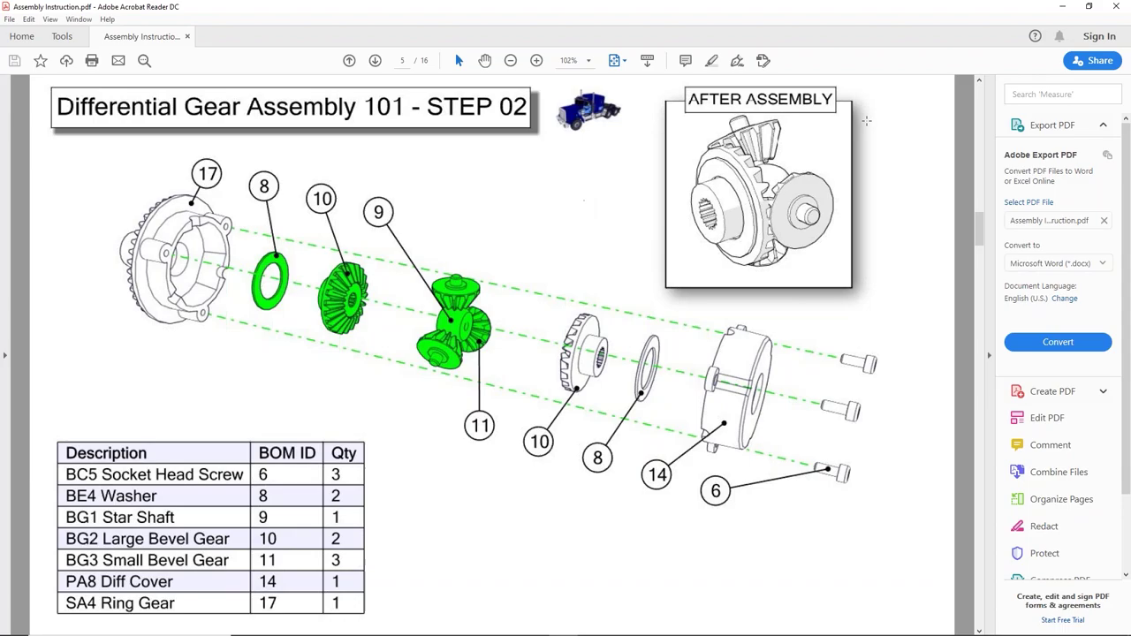
left_click(1109, 6)
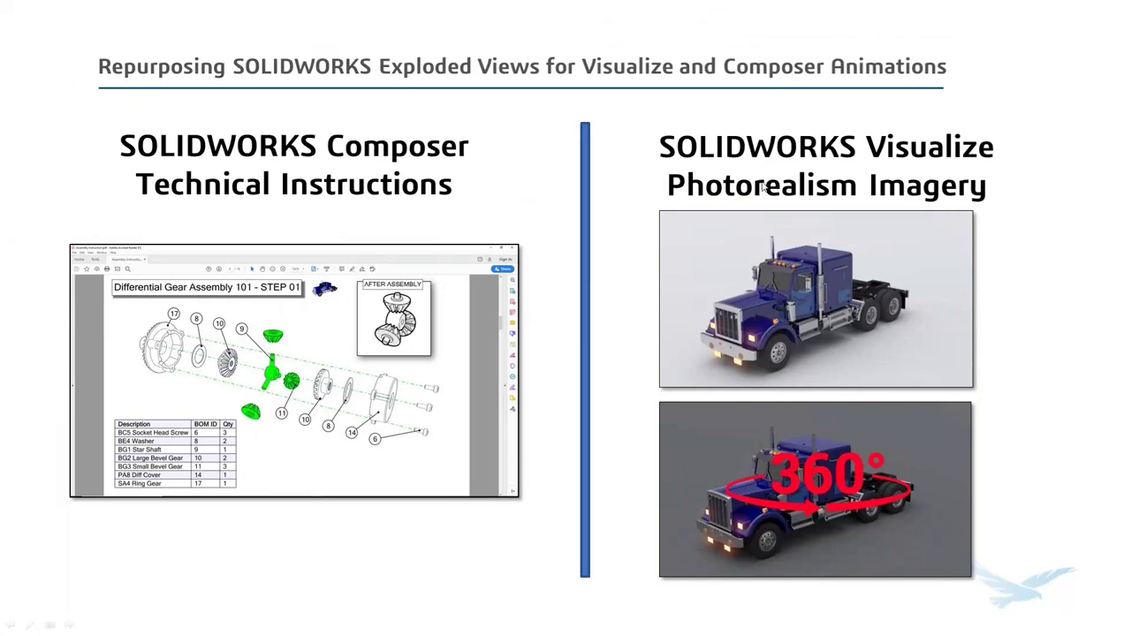
- View the truck render in Photos, close it, then open and confirm the linked 360° Table Top Animation video
left_click(821, 252)
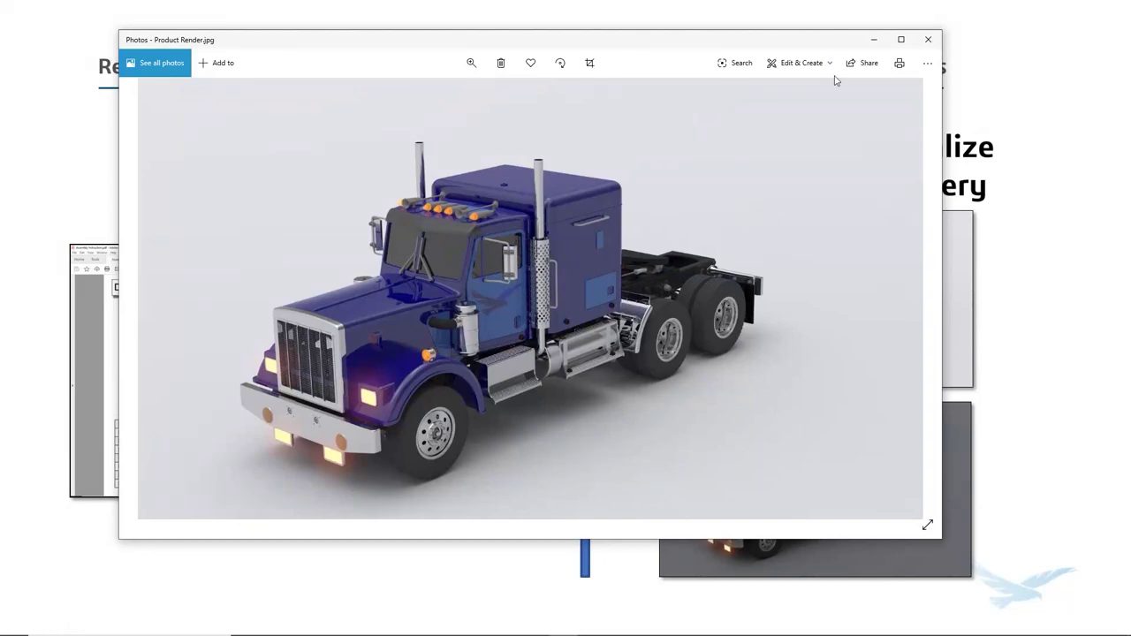
left_click(928, 39)
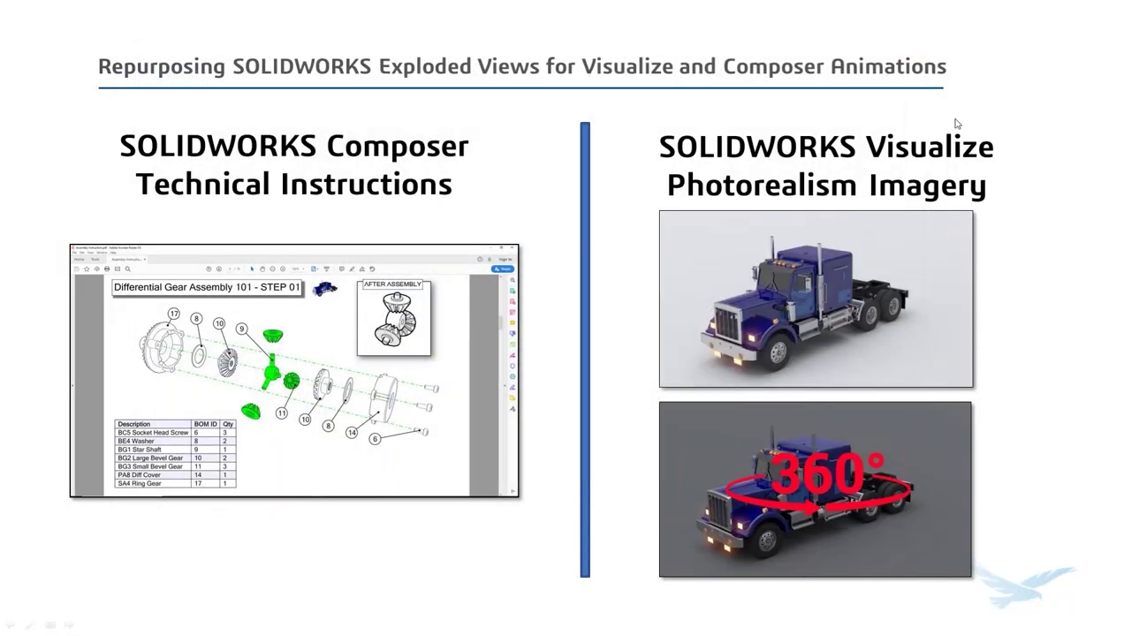
left_click(873, 459)
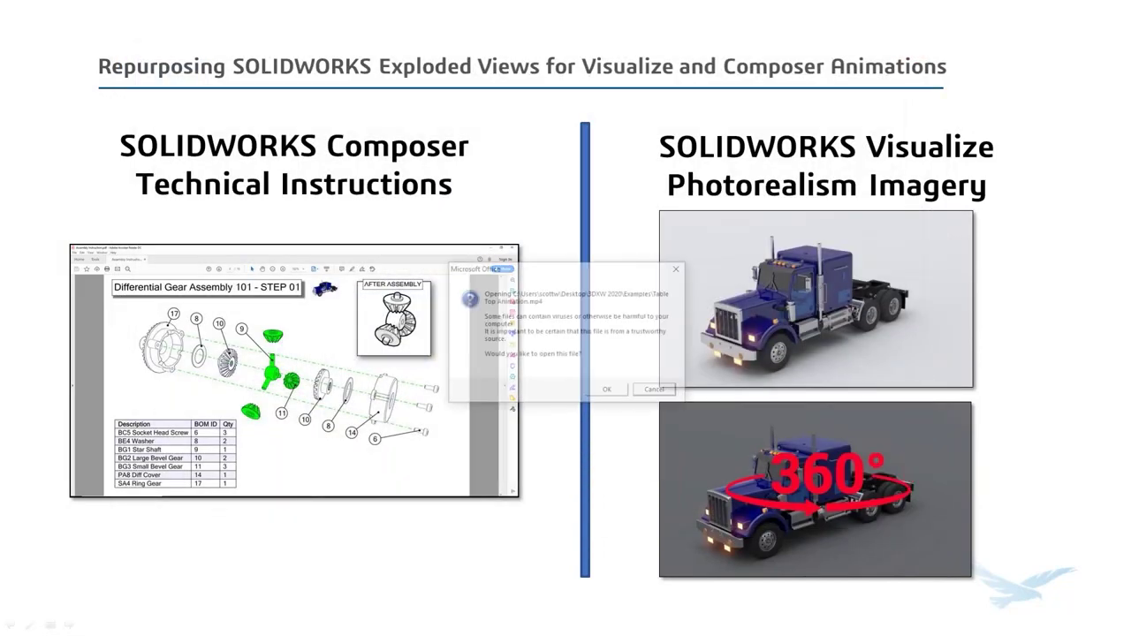
left_click(616, 391)
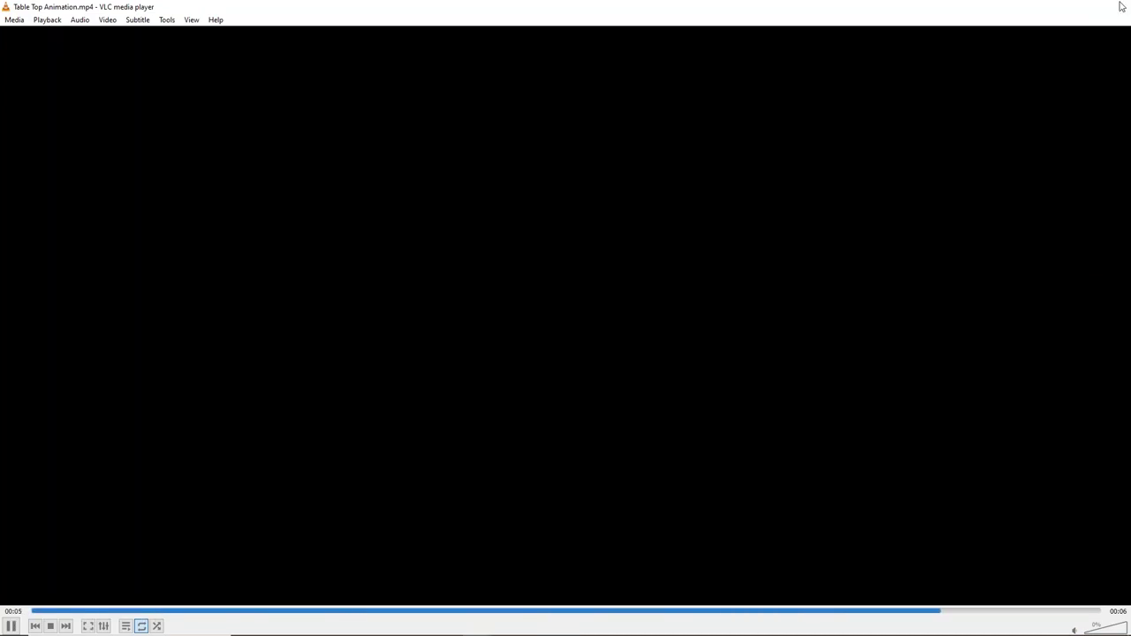
- Close VLC after Table Top Animation.mp4 plays and advance to the repurposing exploded-views slide
key("alt+F4")
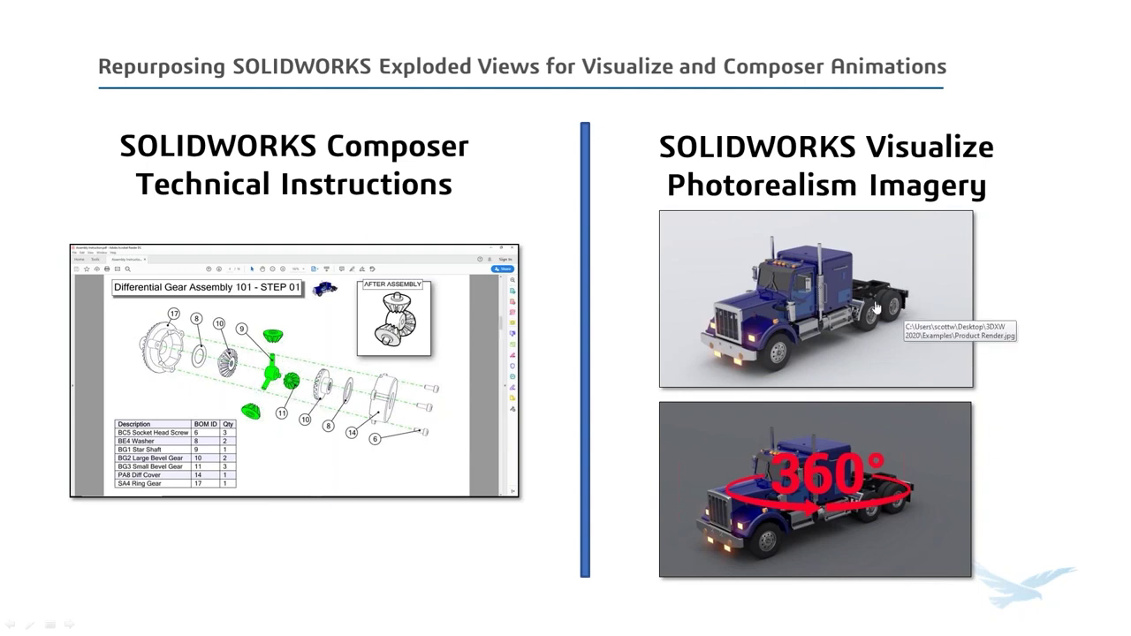
left_click(1020, 280)
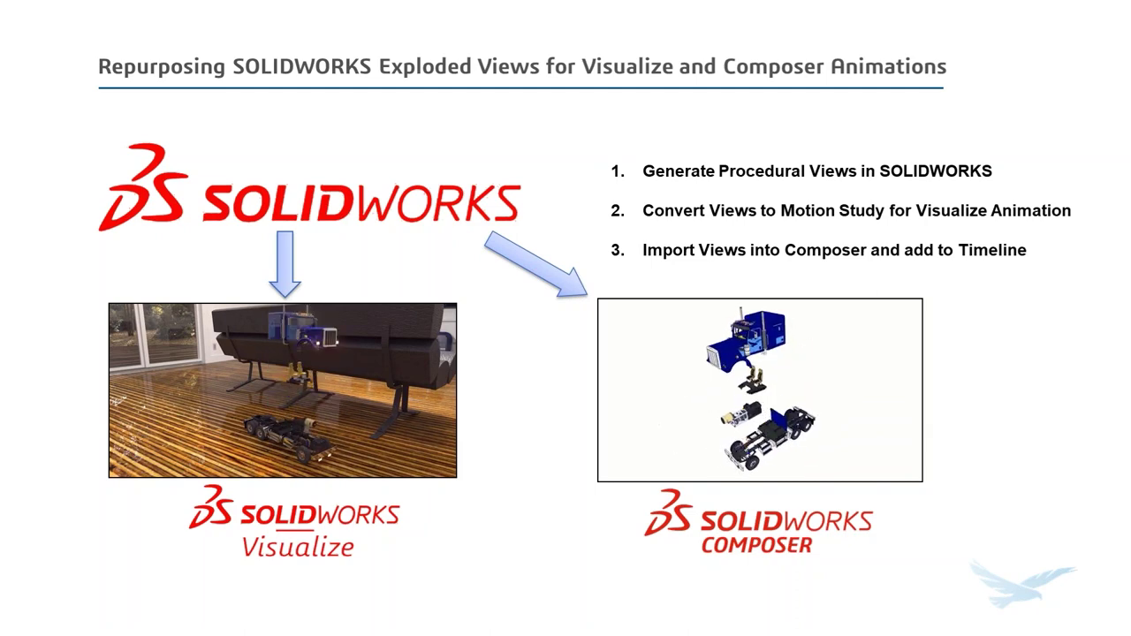
- Advance to the 'Why do we need 3 different animation programs?' slide
key("Right")
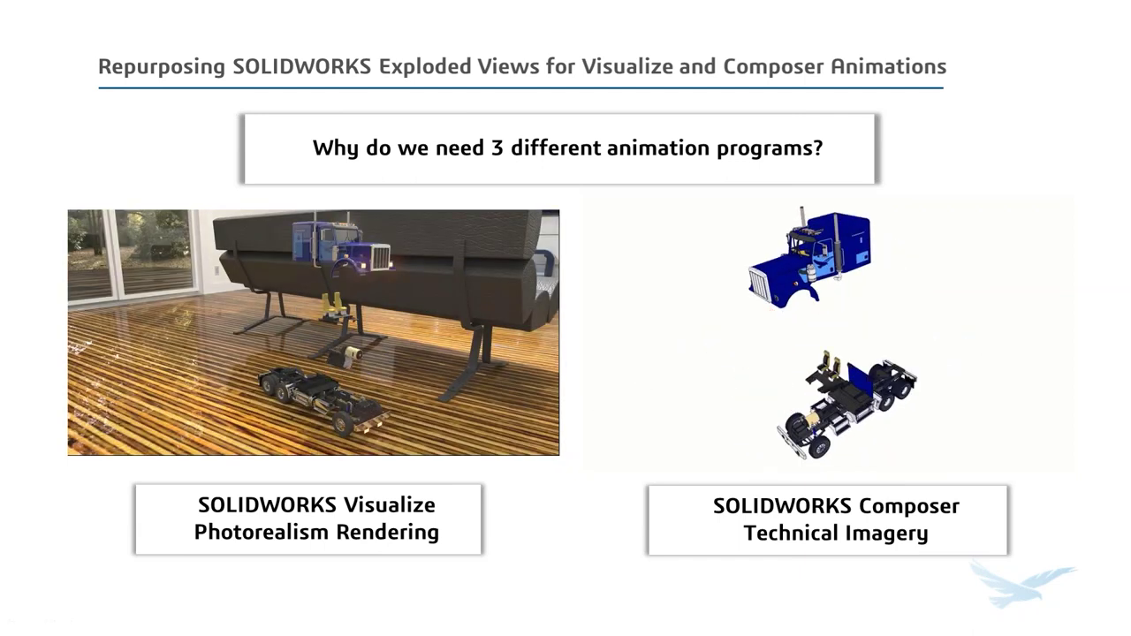
- Move past the three-programs question to the exploded-views workflow diagram slide
key("Right")
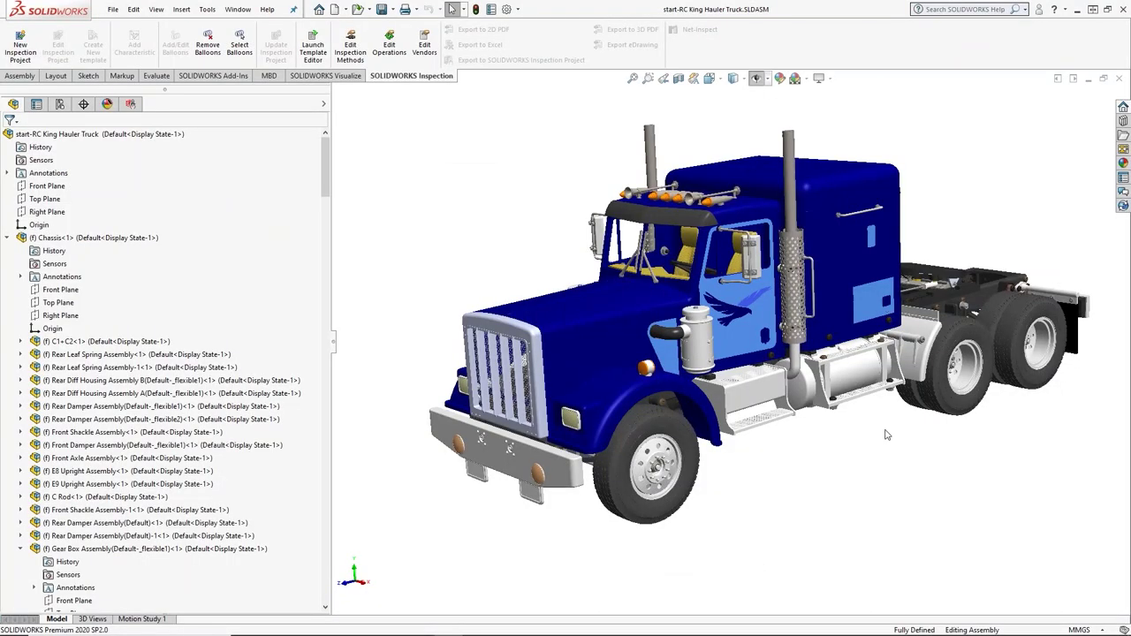
- Orbit the truck slightly and show the ConfigurationManager with the Default configuration and Display State-1
mouse_move(886, 434)
middle_mouse_down()
mouse_move(794, 448)
mouse_move(783, 469)
mouse_move(826, 469)
mouse_move(876, 444)
mouse_move(898, 451)
mouse_move(883, 452)
middle_mouse_up()
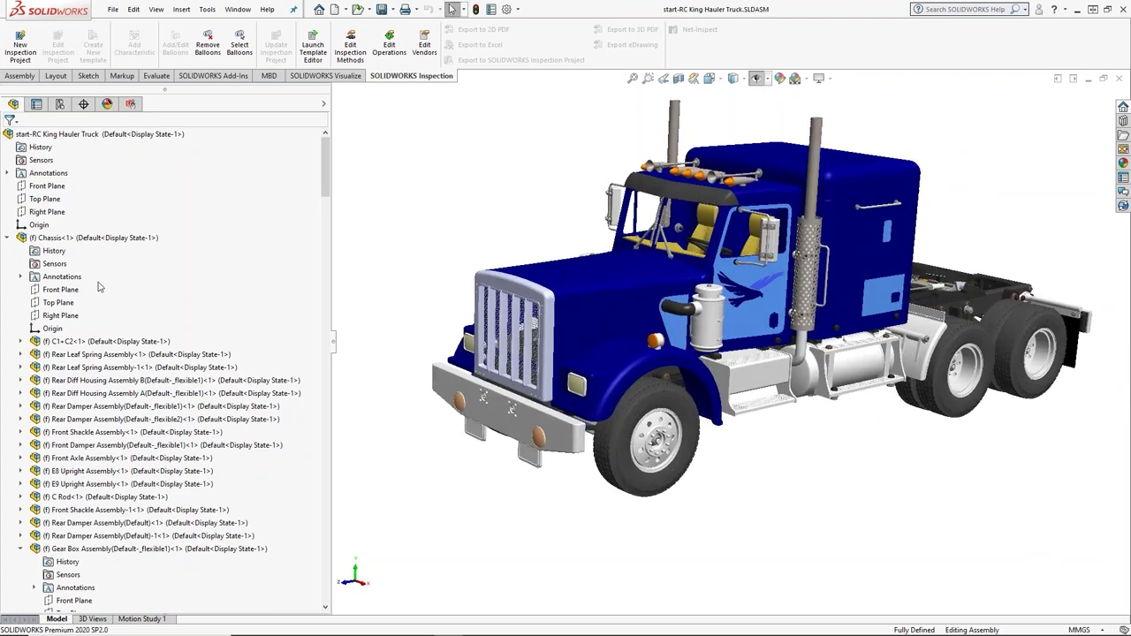
mouse_move(325, 168)
left_mouse_down()
mouse_move(324, 372)
mouse_move(324, 146)
left_mouse_up()
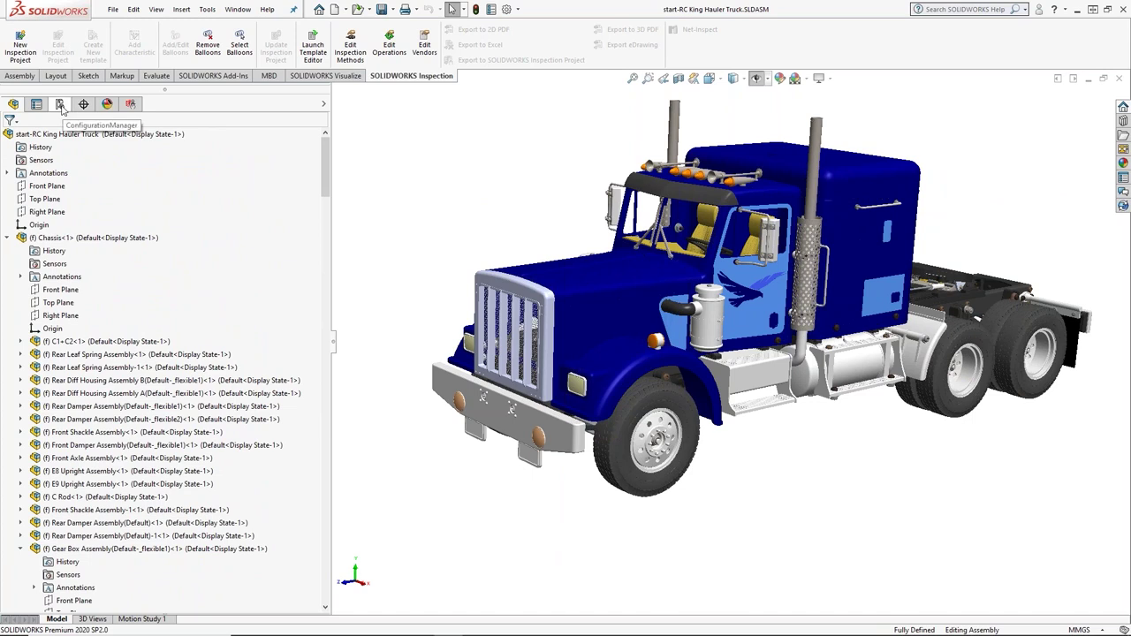
left_click(60, 105)
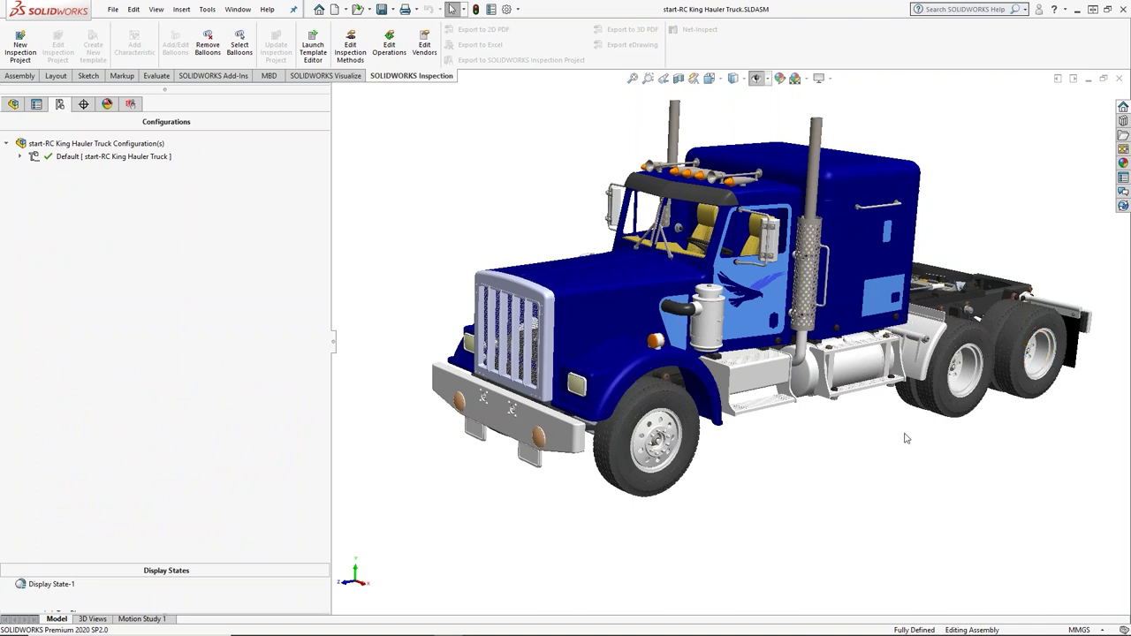
- Create a new exploded view on the Default configuration, reorient the truck, and uncheck 'Select subassembly parts'
right_click(89, 162)
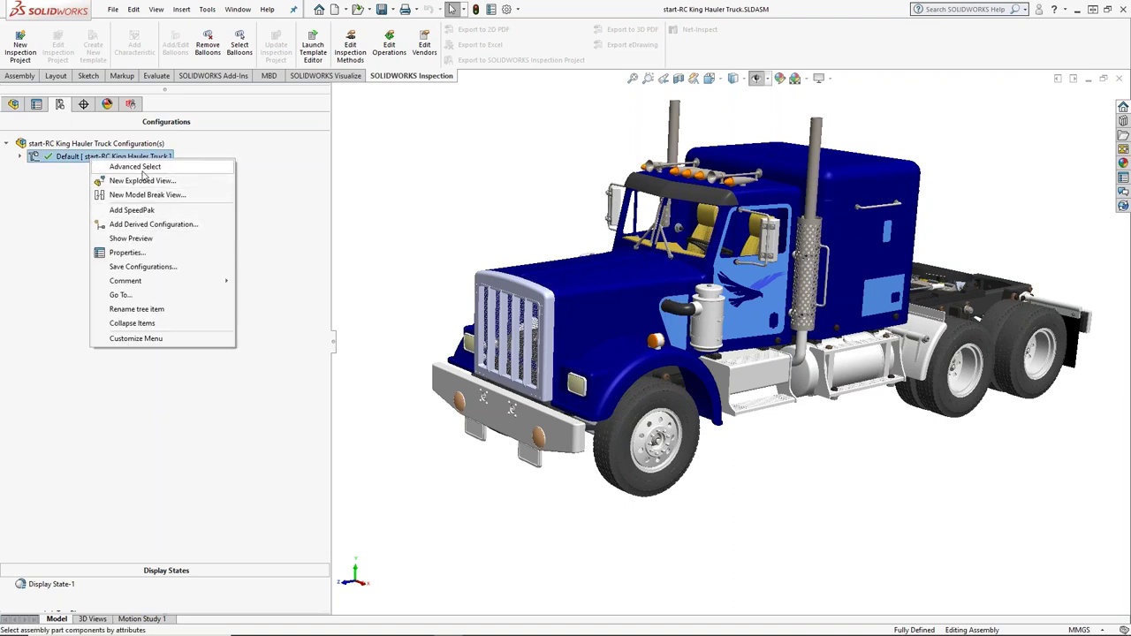
left_click(148, 182)
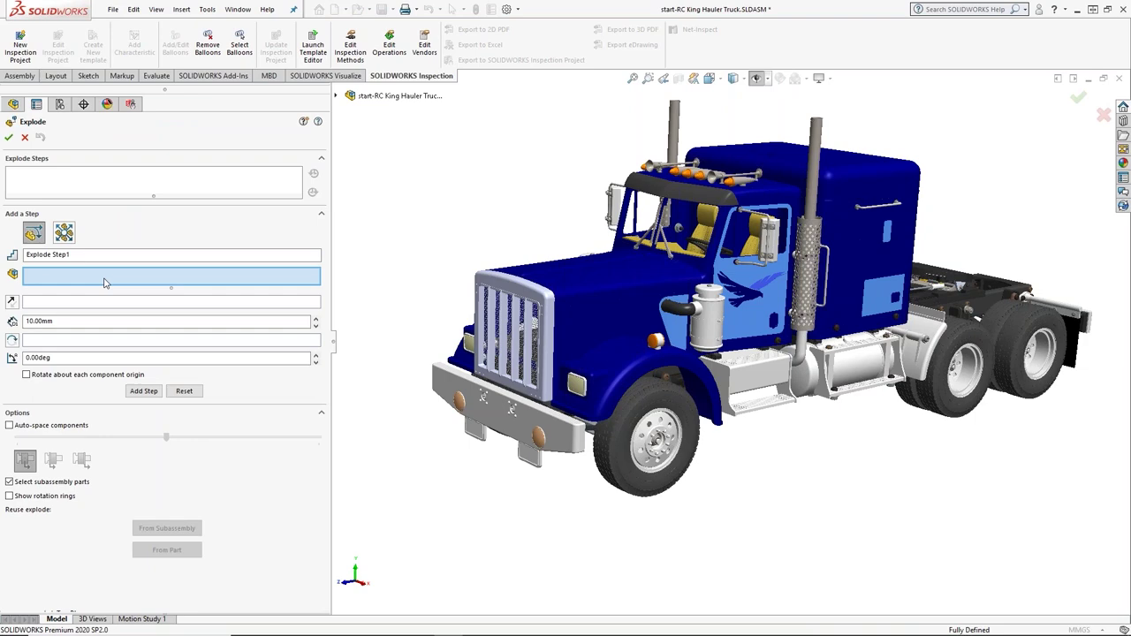
scroll(769, 328, "up", 5)
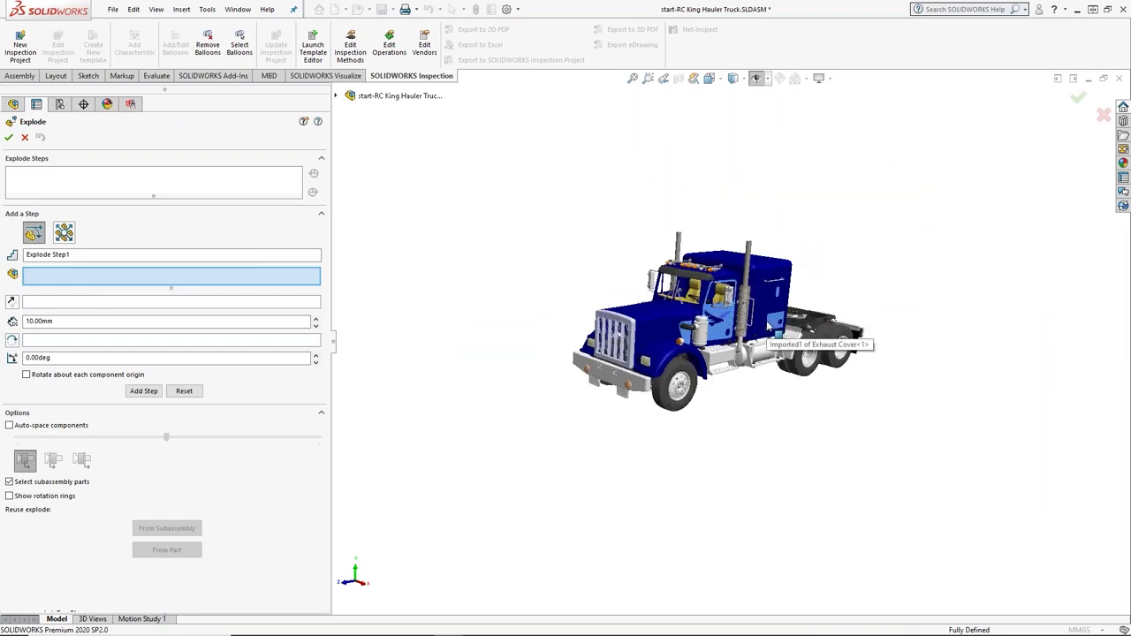
middle_click_drag(768, 328, 751, 423)
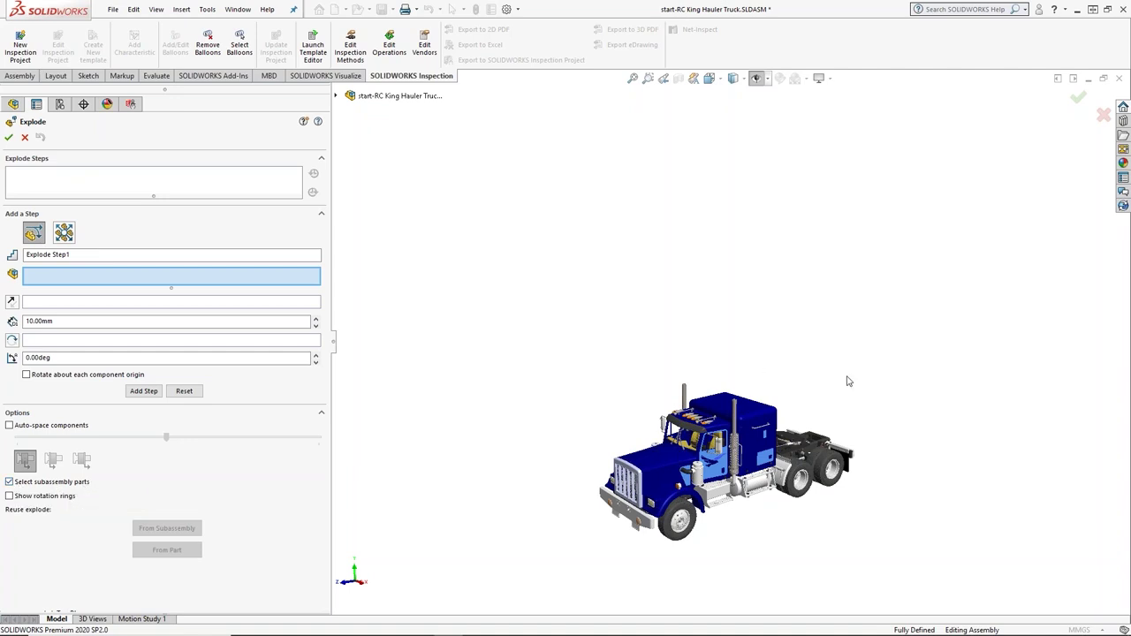
left_click(9, 482)
- Lift King Hauler Cab, Q1 Spoiler and Access Hatch straight up as Explode Step1 and complete it
left_click(707, 411)
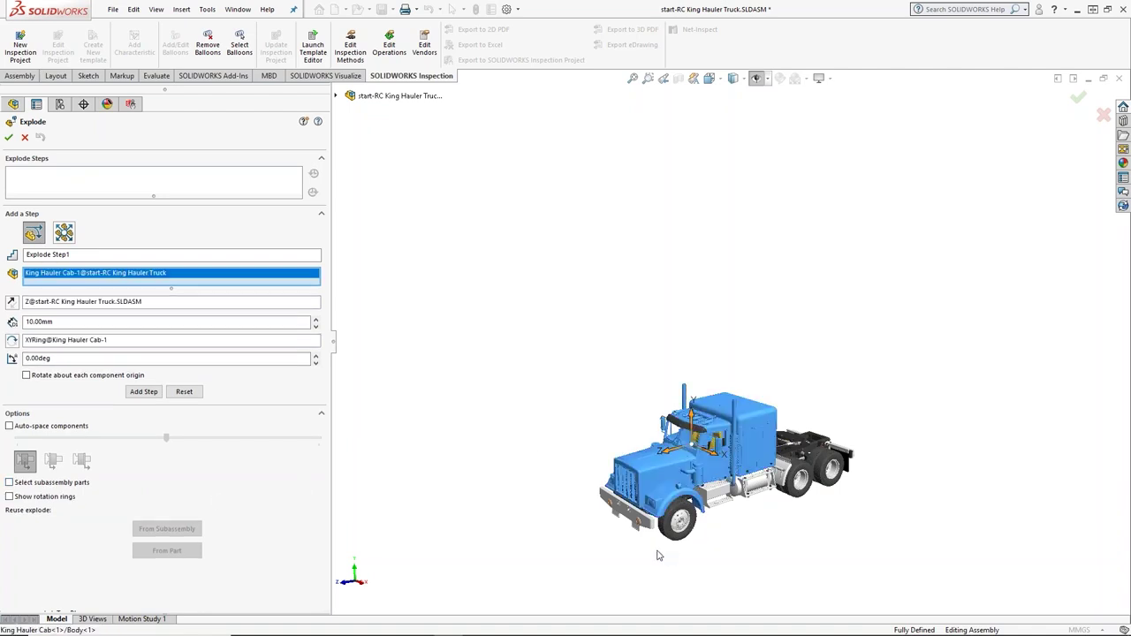
left_click_drag(692, 411, 694, 40)
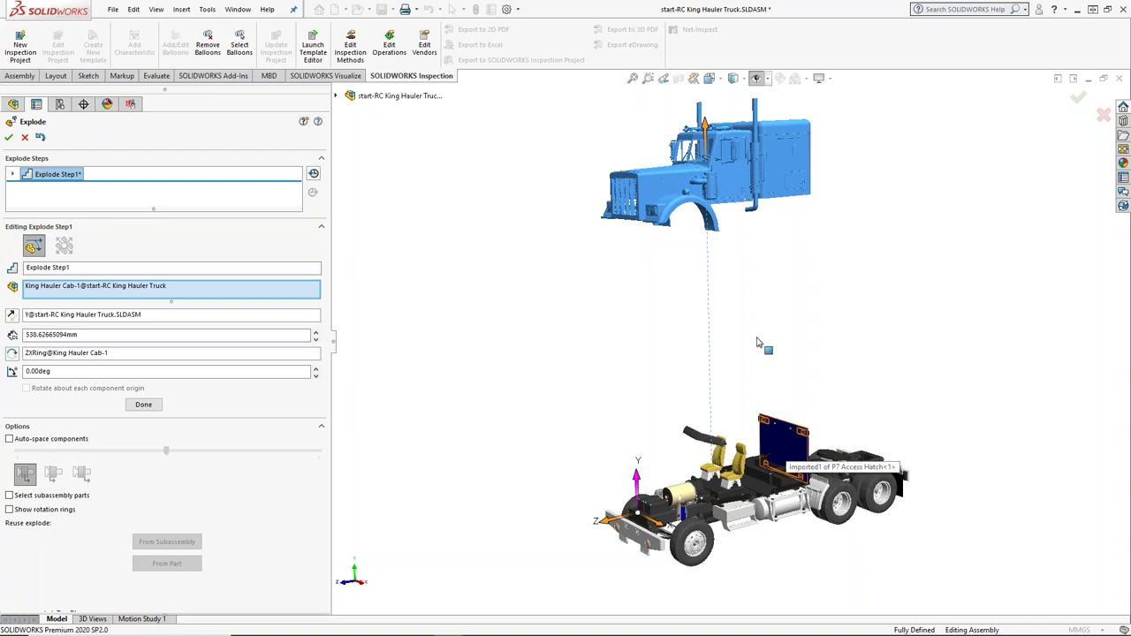
left_click(698, 436)
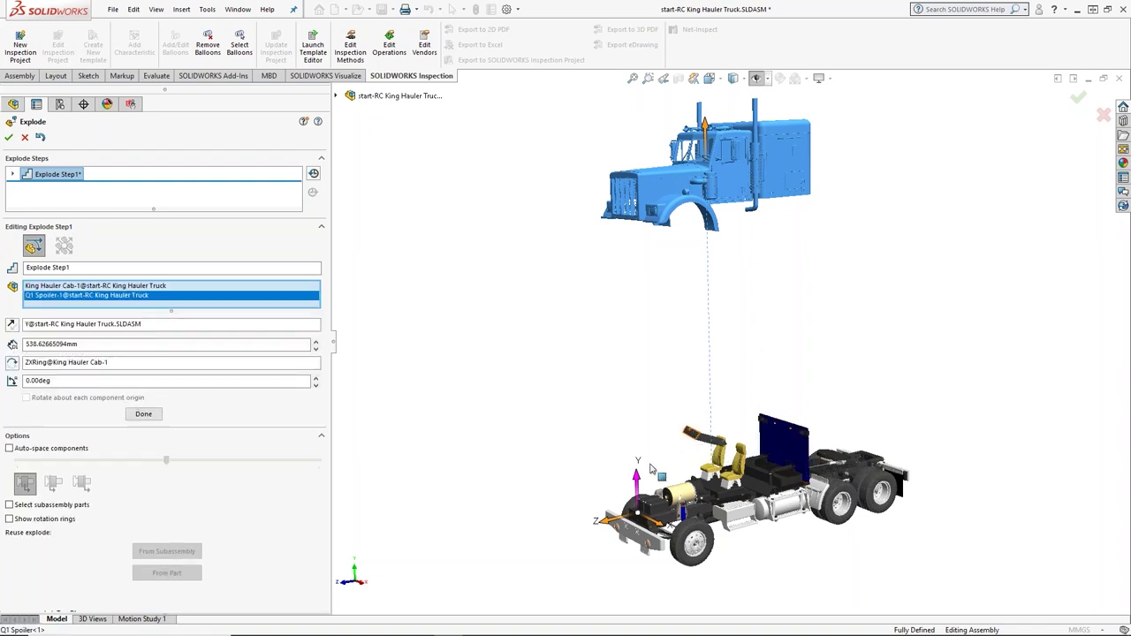
left_click(779, 454)
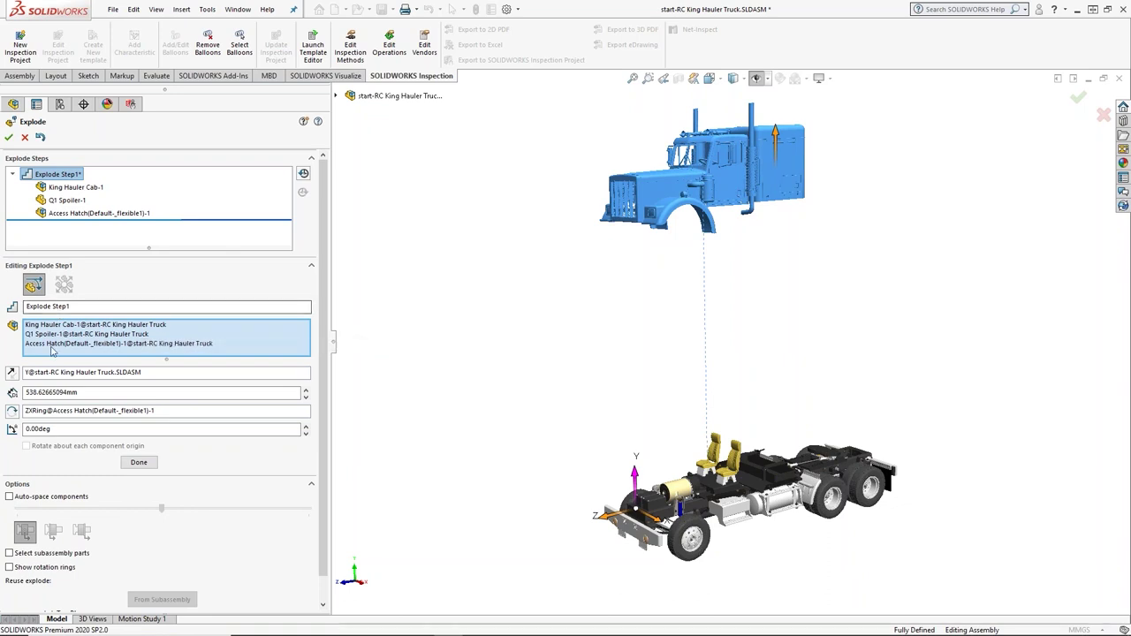
left_click(138, 463)
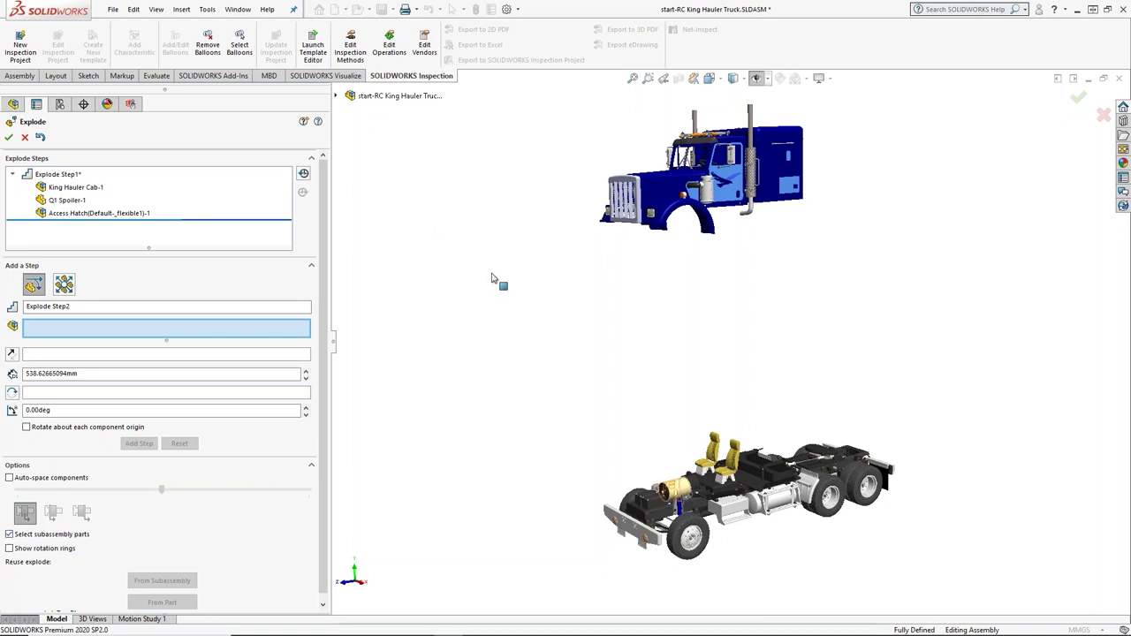
left_click(336, 94)
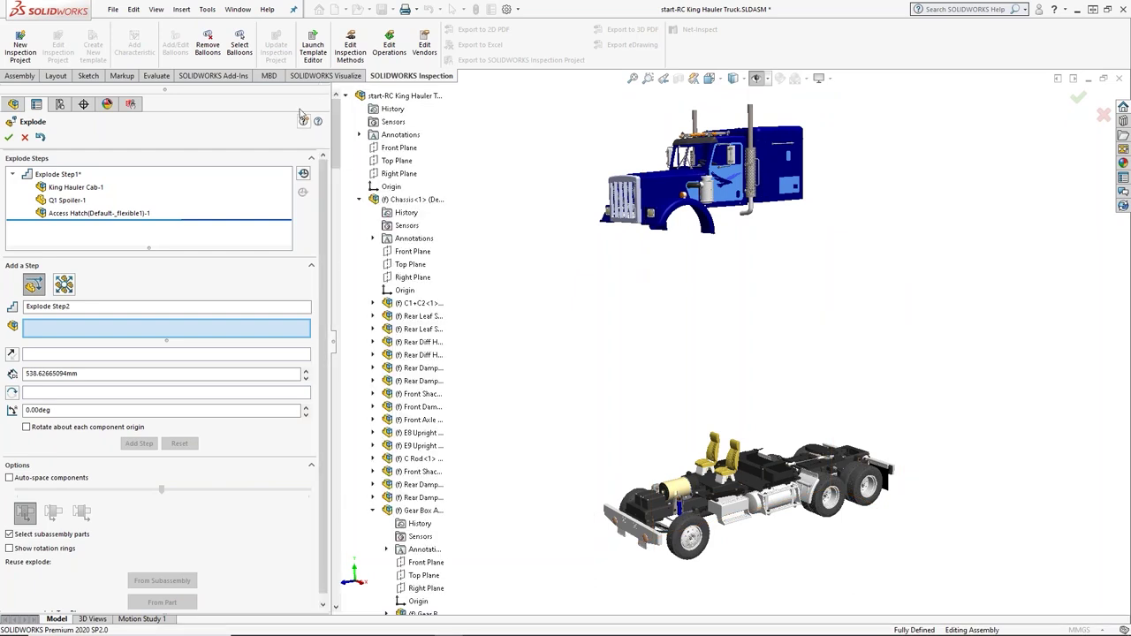
- Select Cab Floor Assembly from the flyout tree and drag it up above the chassis
left_click_drag(334, 142, 333, 255)
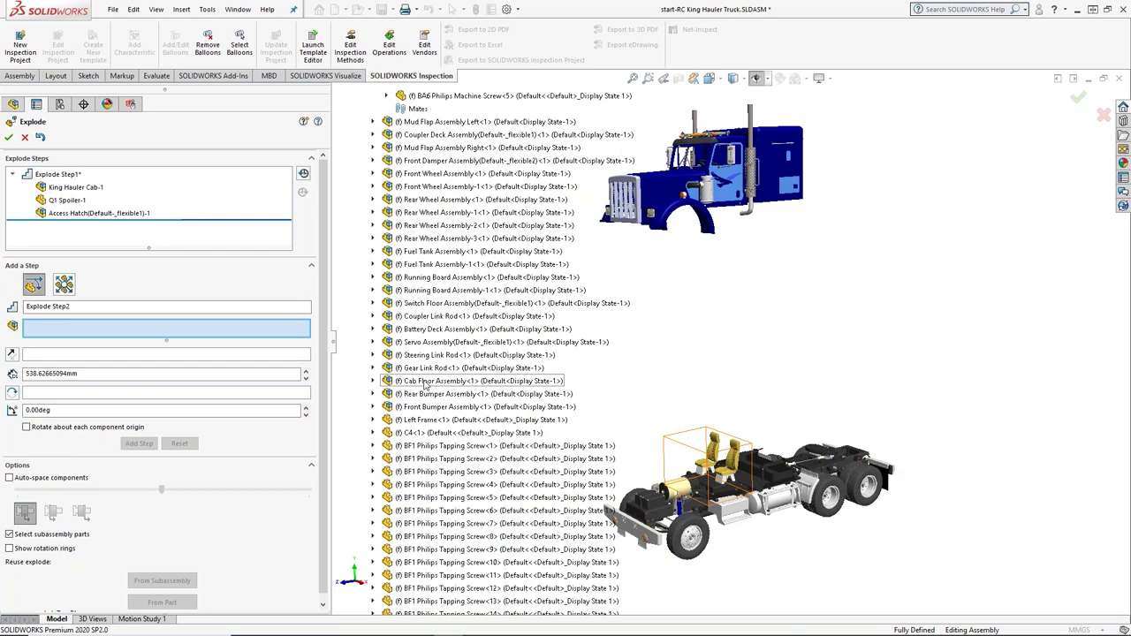
left_click(424, 382)
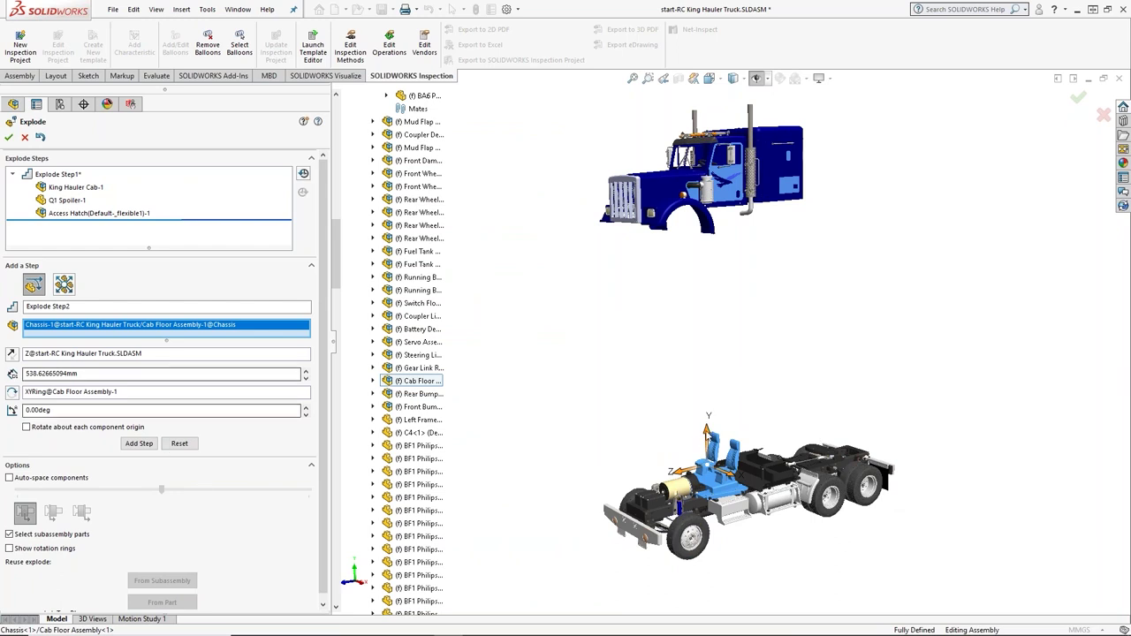
left_click_drag(706, 433, 707, 256)
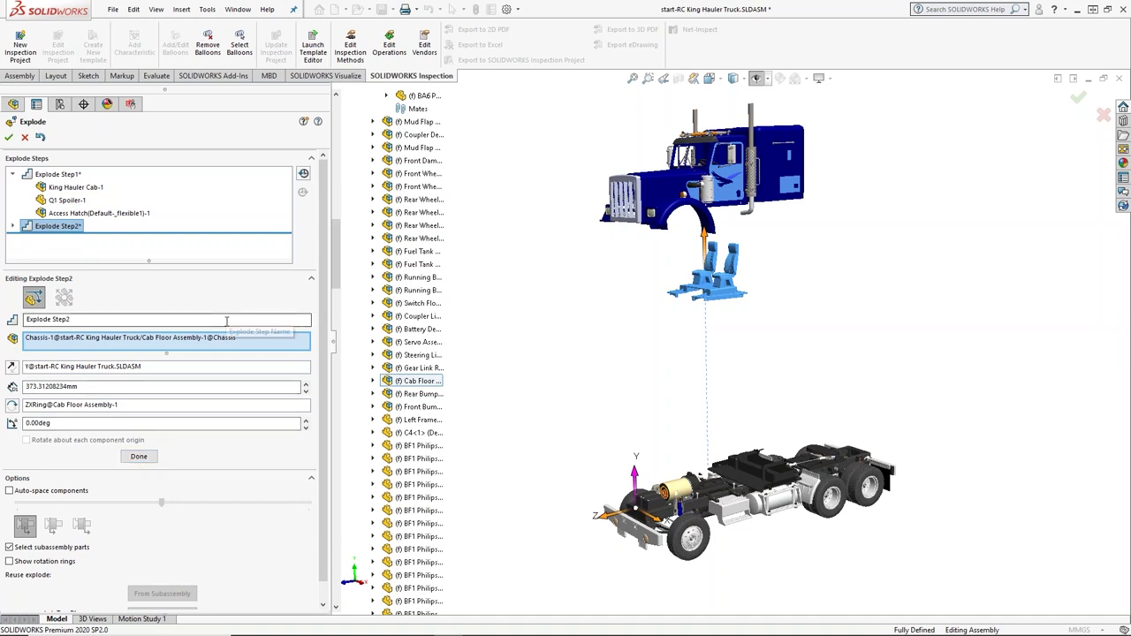
- Remove the stray Gear Box from Step2, finish it, then select Gear Box Assembly and raise it
left_click_drag(335, 232, 360, 167)
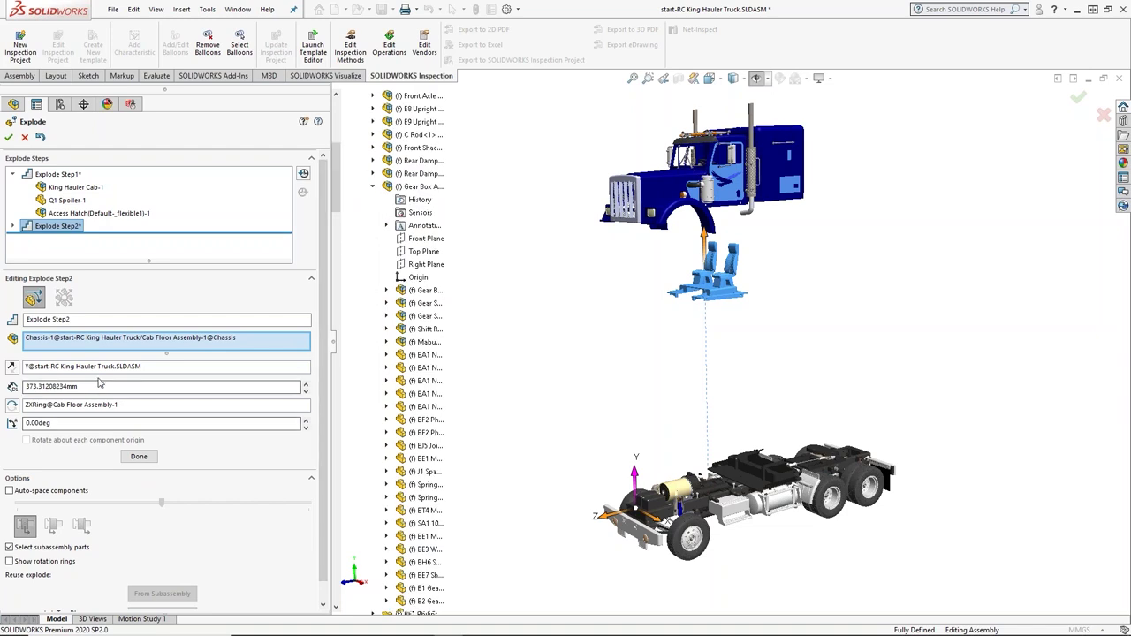
left_click(433, 187)
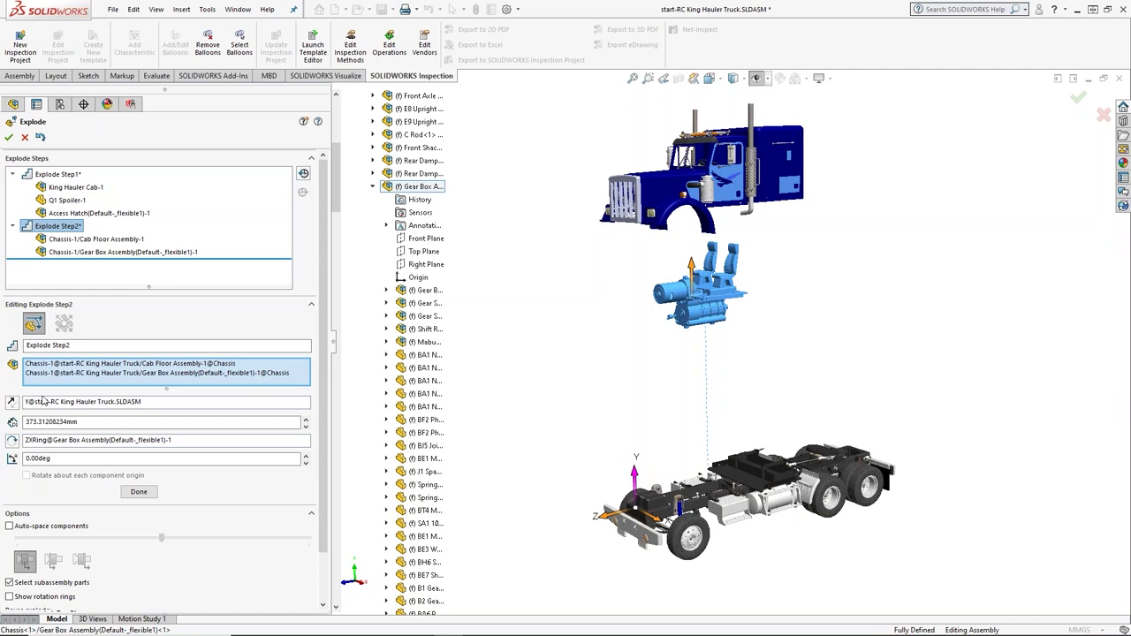
right_click(134, 376)
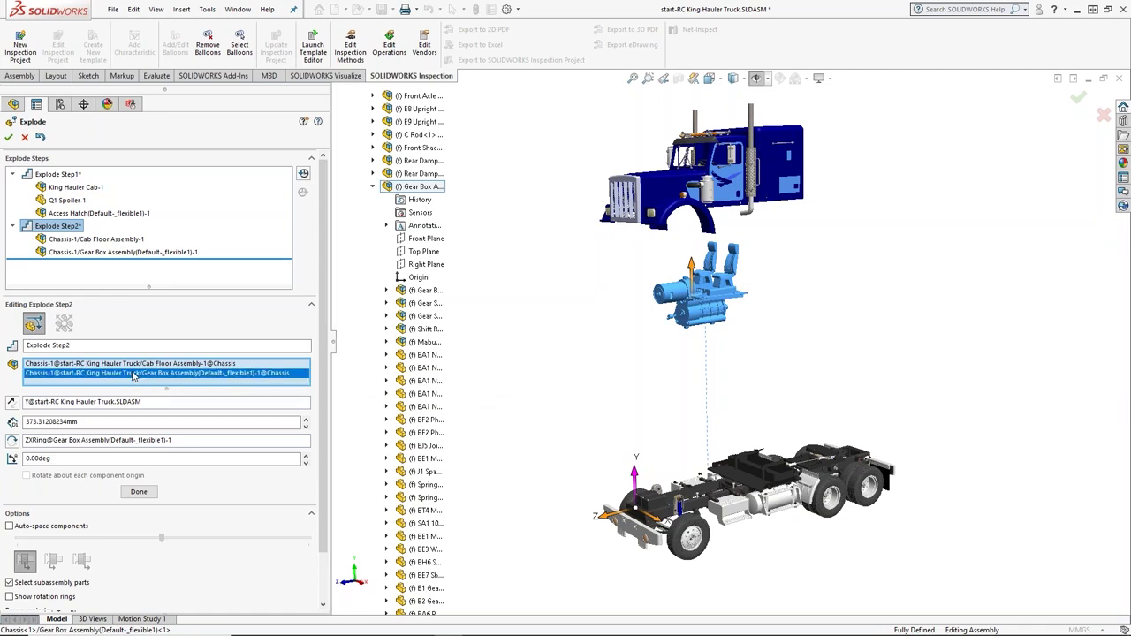
left_click(163, 394)
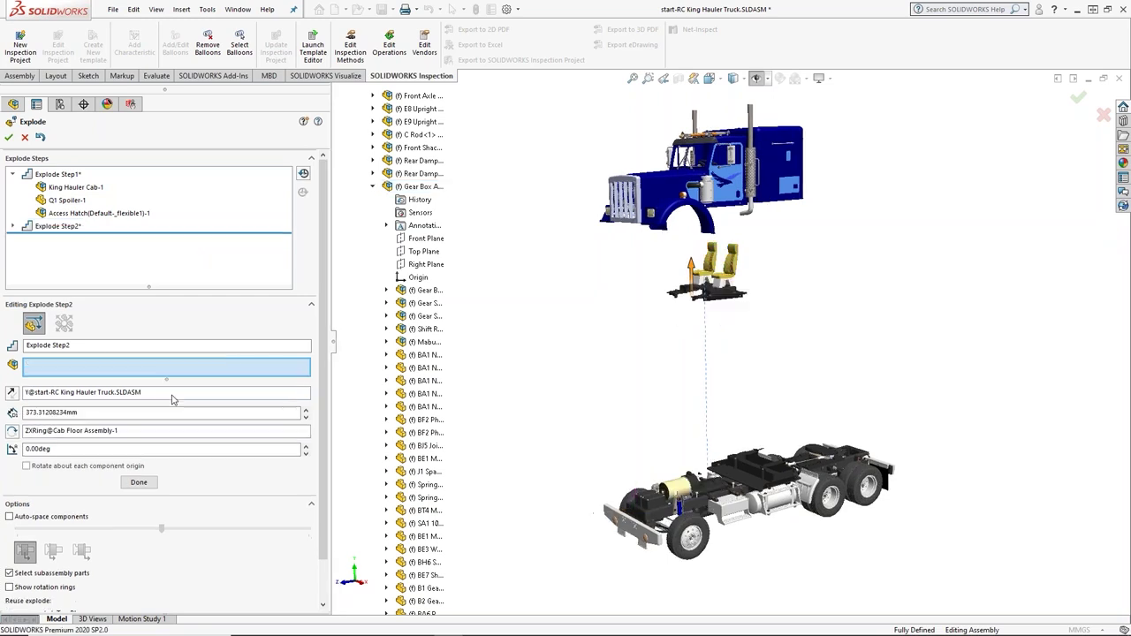
left_click(138, 469)
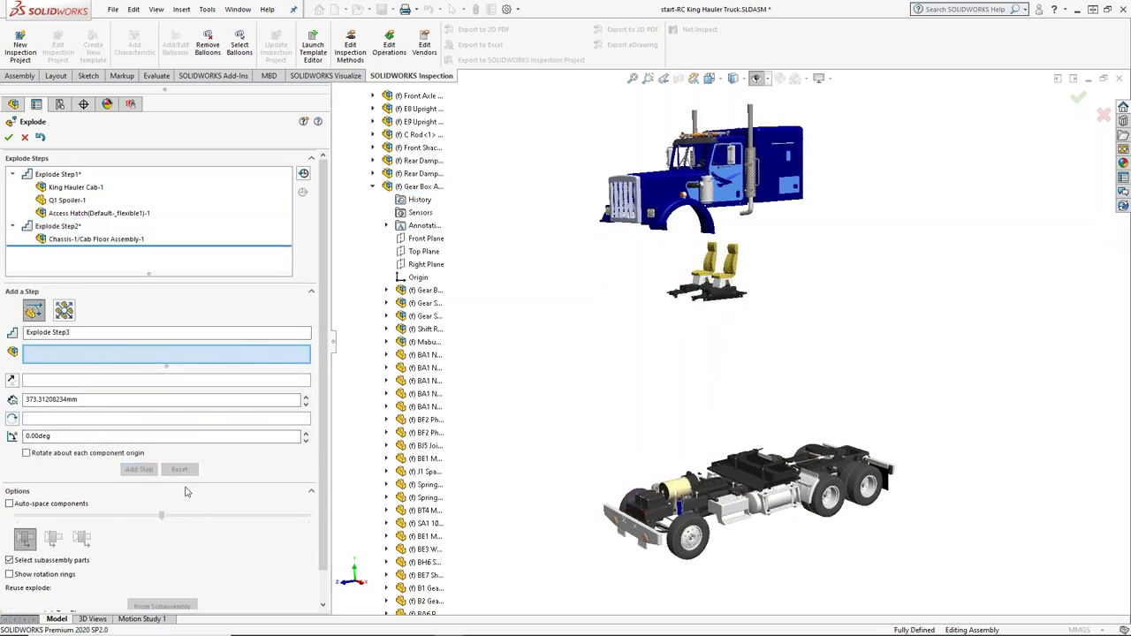
left_click(468, 187)
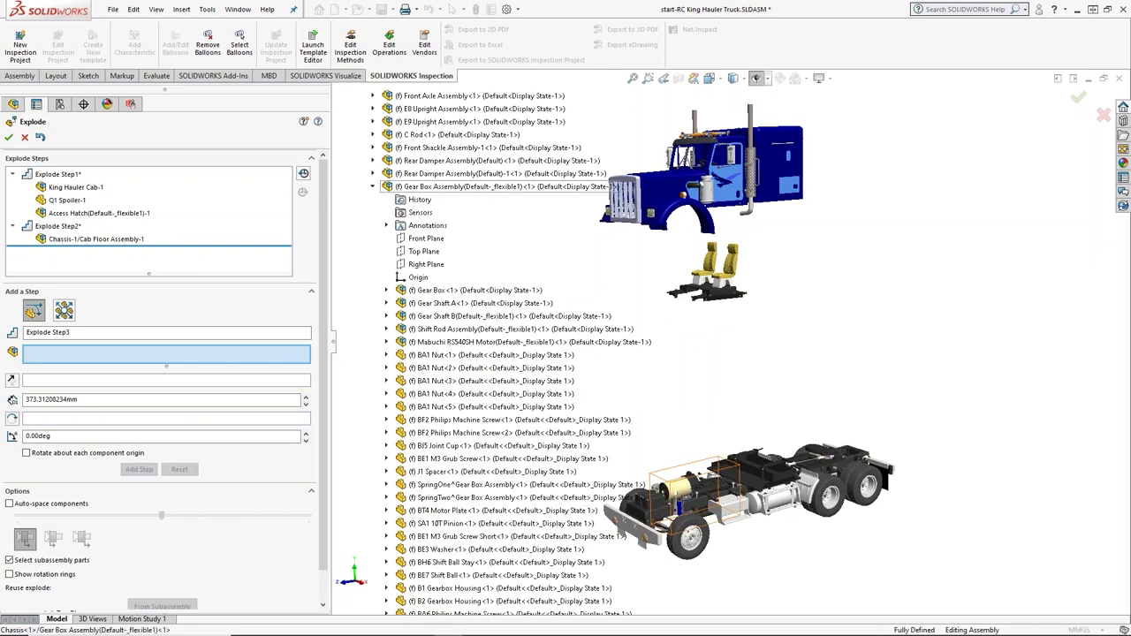
left_click_drag(695, 469, 695, 349)
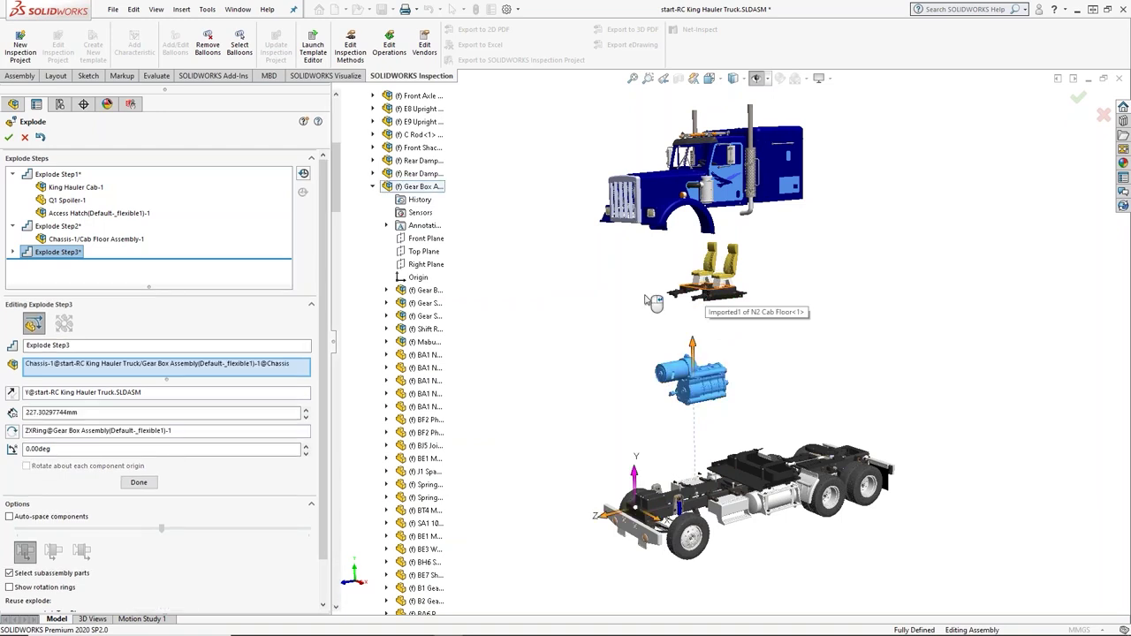
- Complete Explode Step3 for the Gear Box Assembly, zoom and pan onto it, and select the Gear Box-1 part
left_click(139, 482)
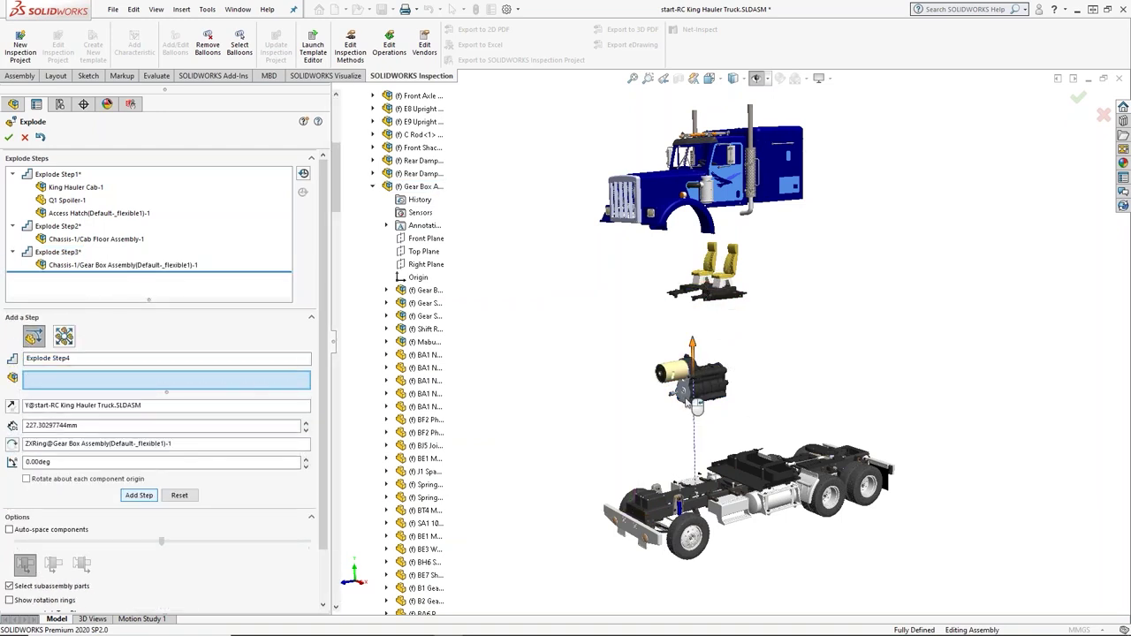
scroll(695, 402, "down", 2)
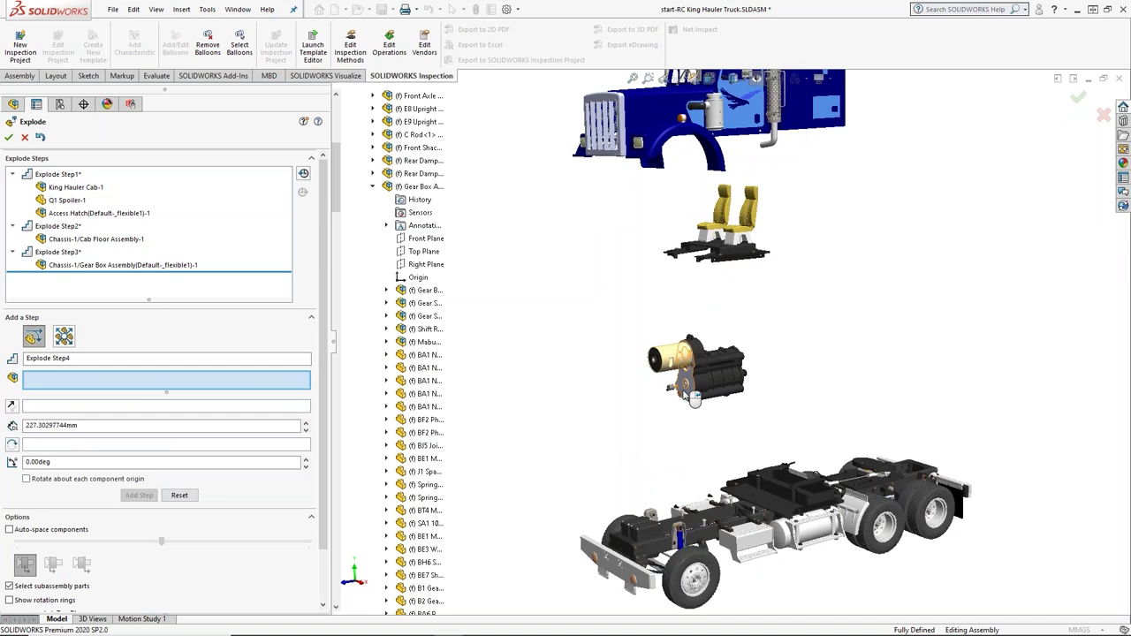
scroll(695, 397, "down", 2)
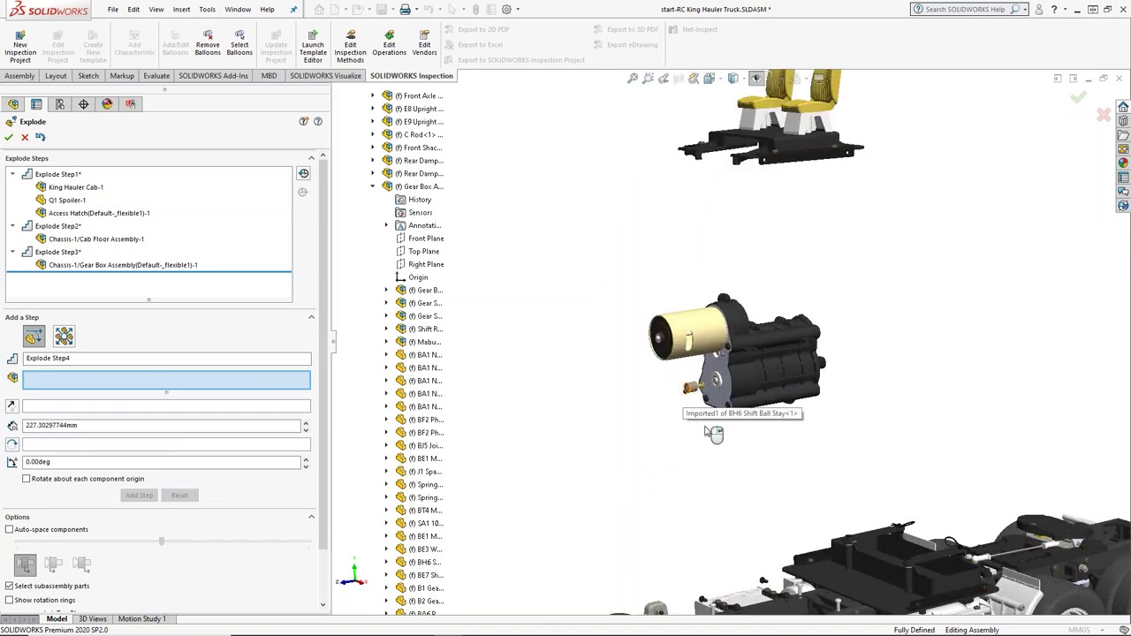
middle_click_drag(839, 421, 815, 421, "ctrl")
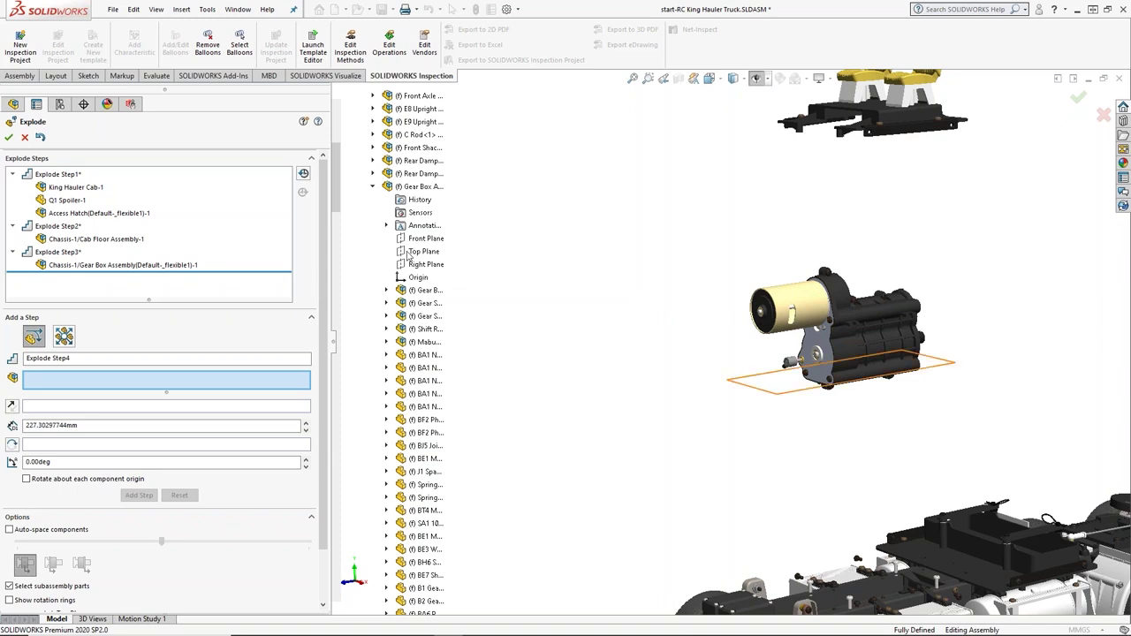
scroll(335, 218, "down", 3)
mouse_move(335, 218)
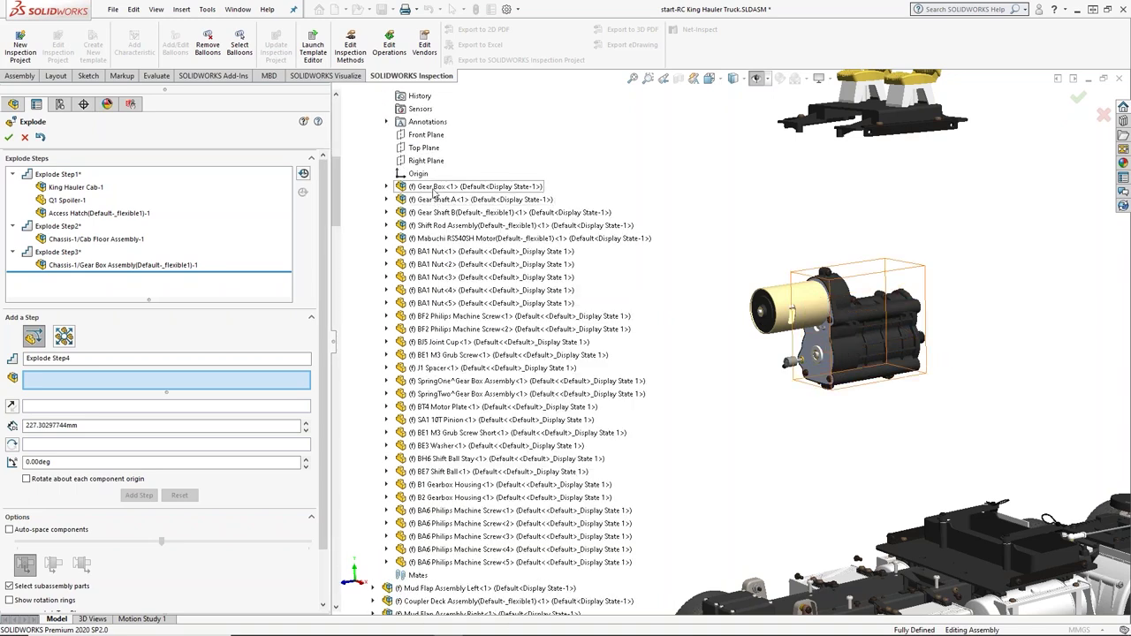
left_click(434, 189)
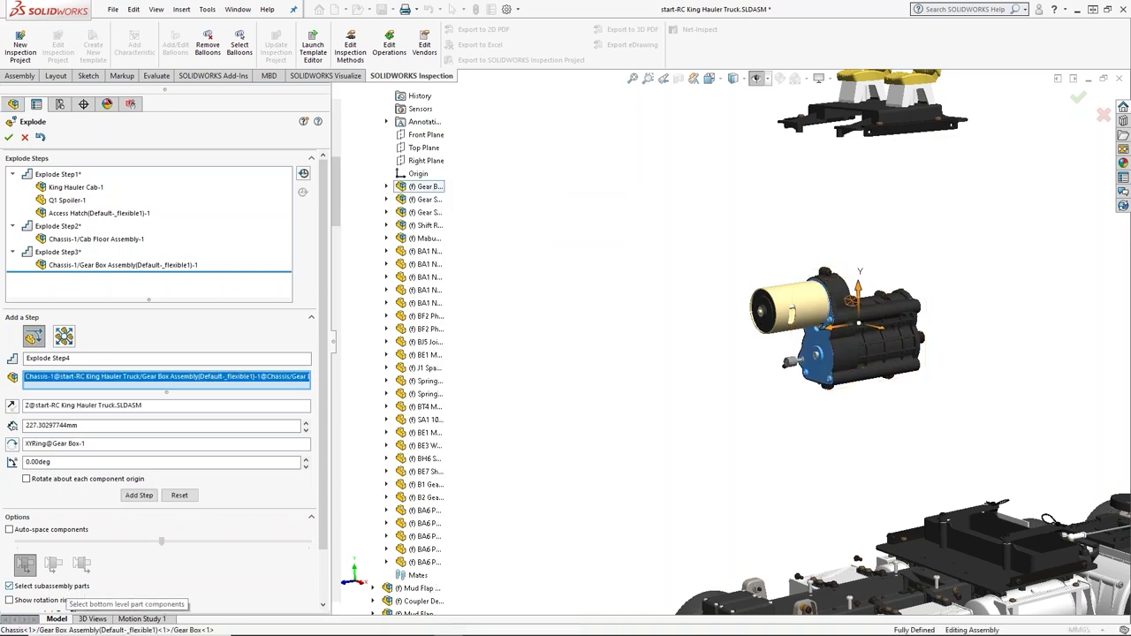
- Create Explode Step4, sliding the gear internals, shafts, motor and screws 156.09957407 mm clear of the housing
left_click(428, 563)
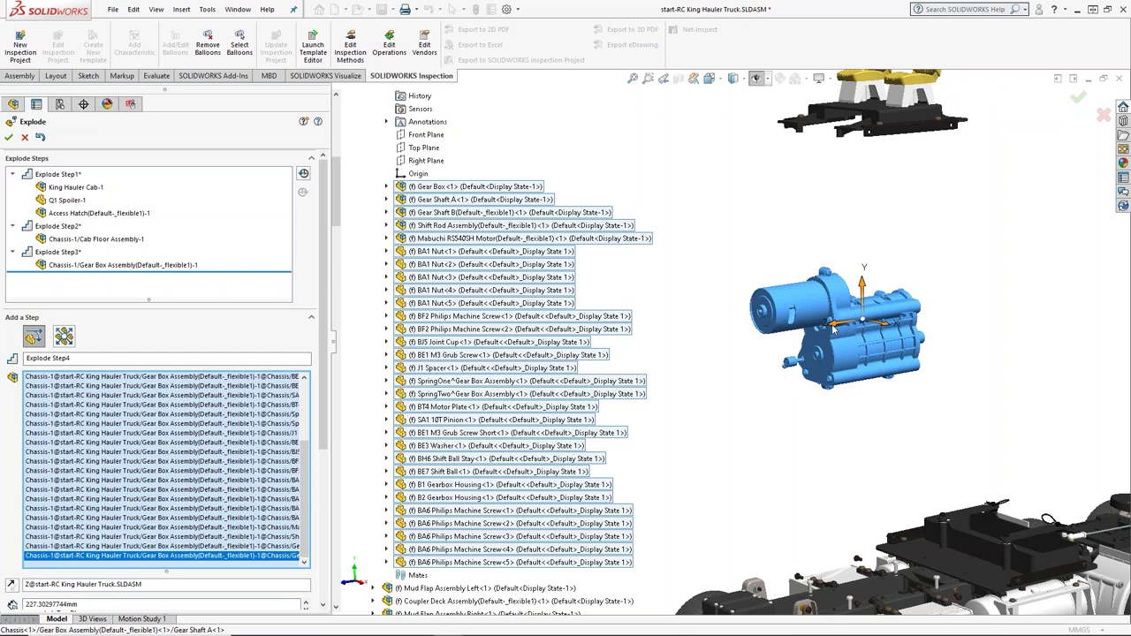
left_click_drag(832, 328, 694, 473)
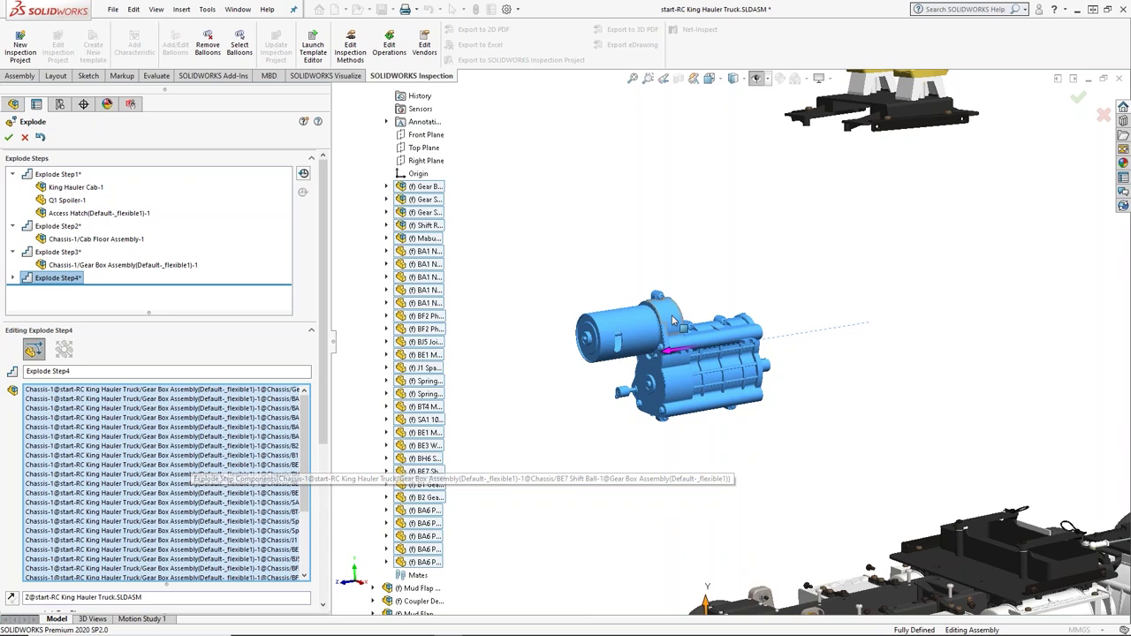
left_click_drag(674, 320, 77, 536)
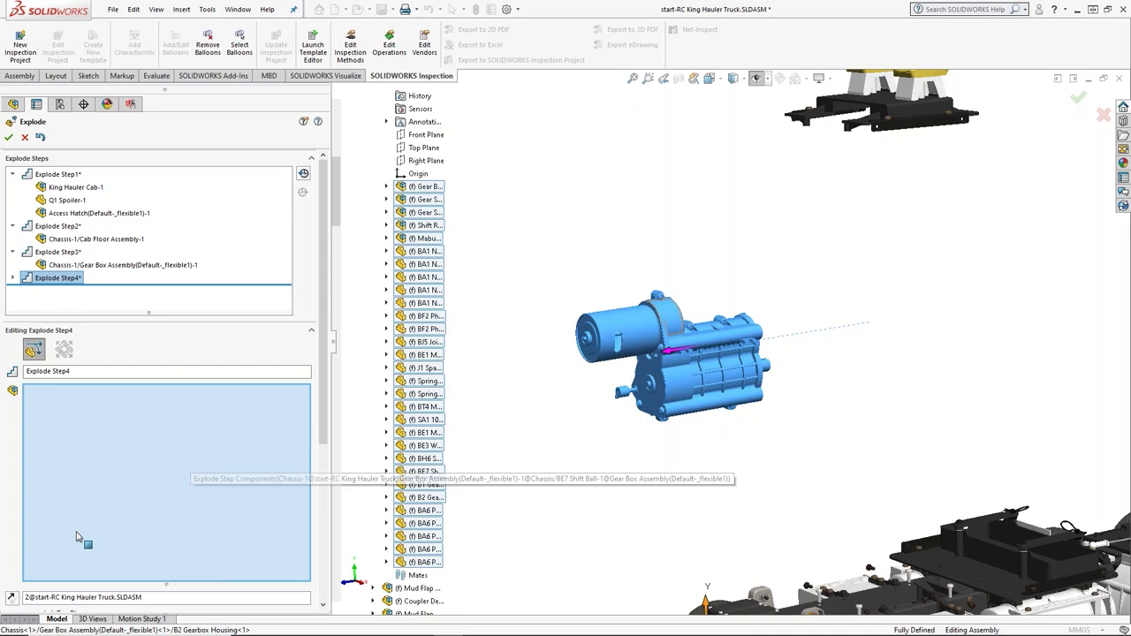
left_click_drag(77, 536, 130, 475)
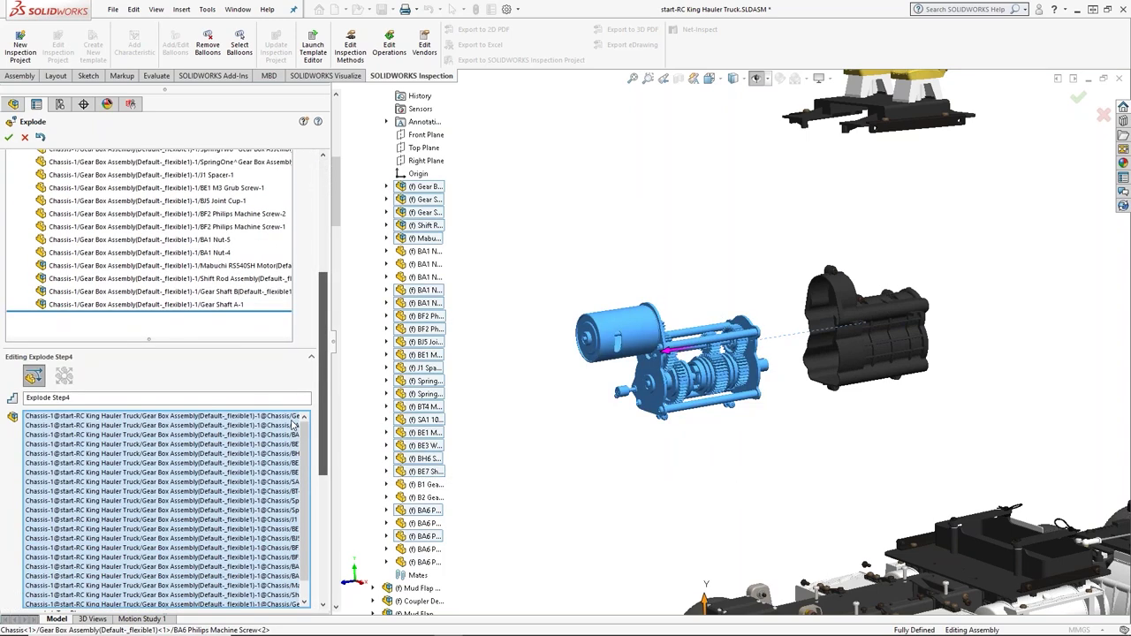
left_click(139, 600)
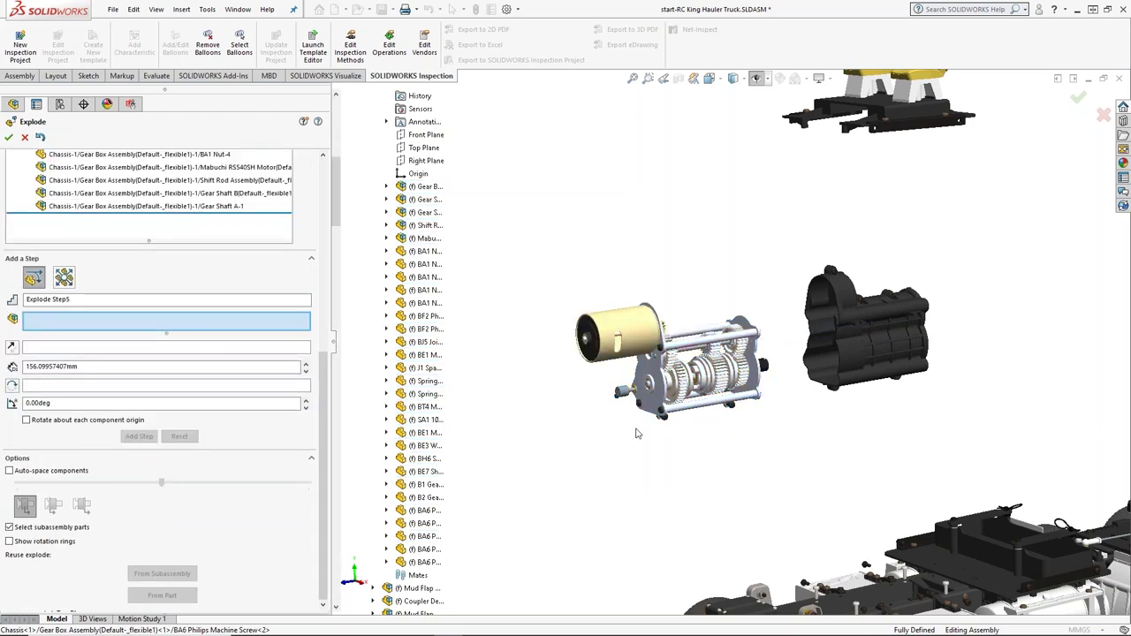
- Make Explode Step5 move the Mabuchi RS540SH motor, both bearings and SA1 10T Pinion 111.80819812 mm out
middle_click_drag(636, 433, 740, 459, "ctrl")
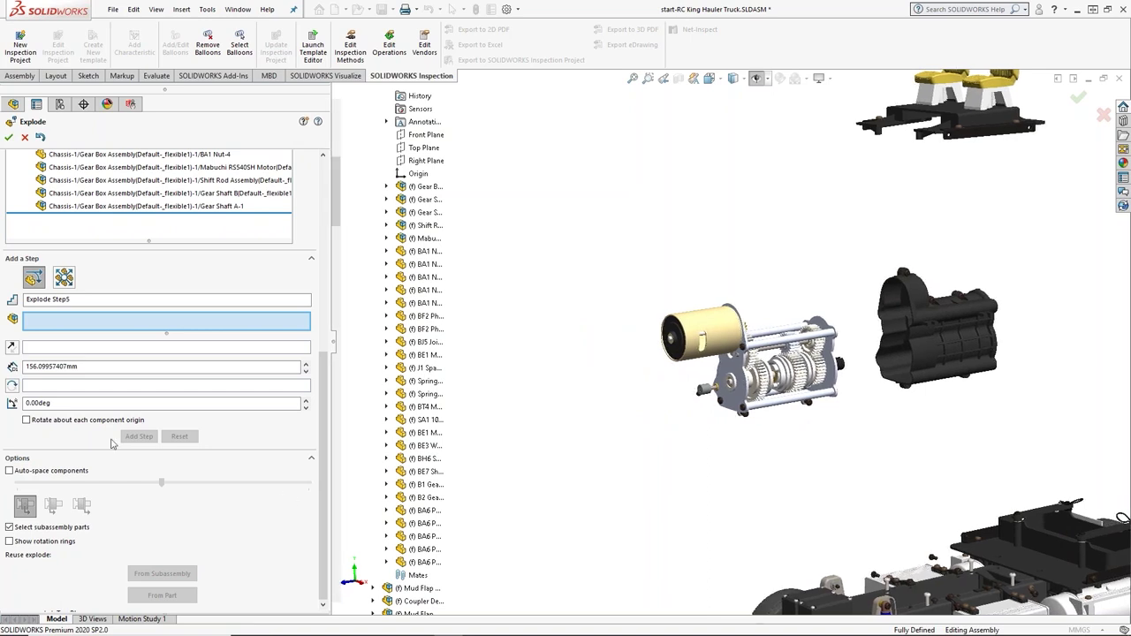
left_click(597, 391)
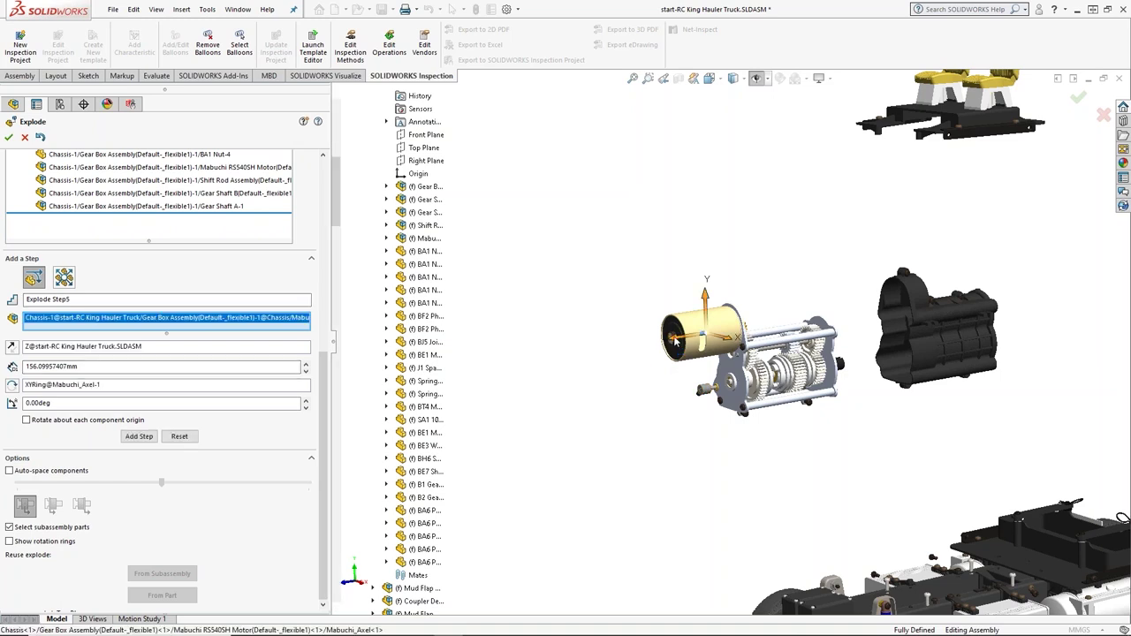
left_click_drag(616, 357, 460, 394)
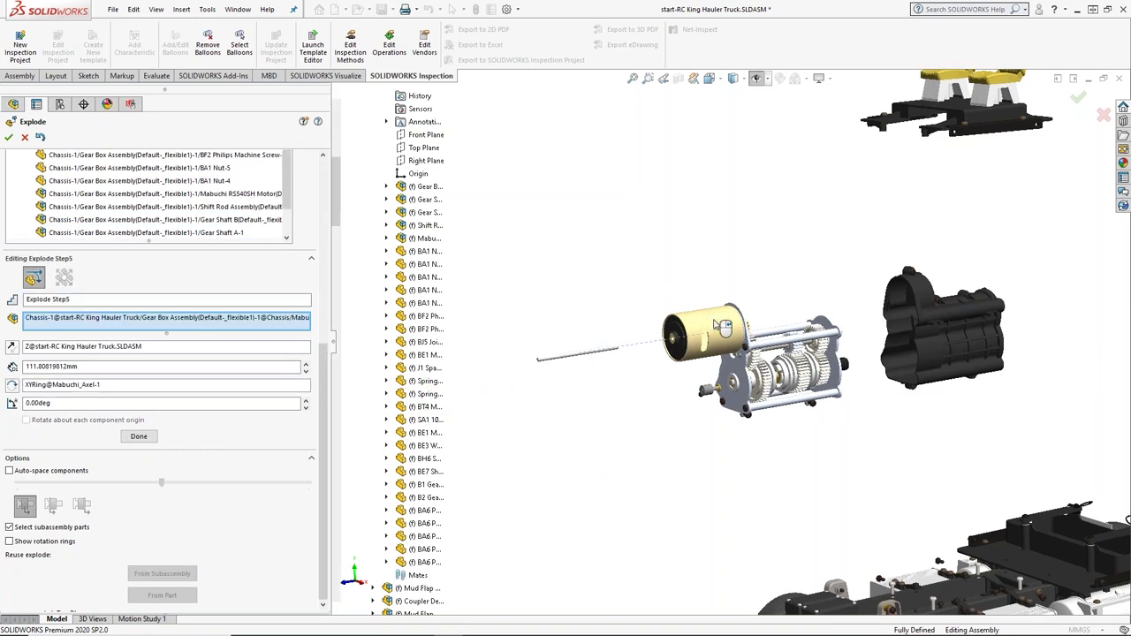
left_click(723, 327)
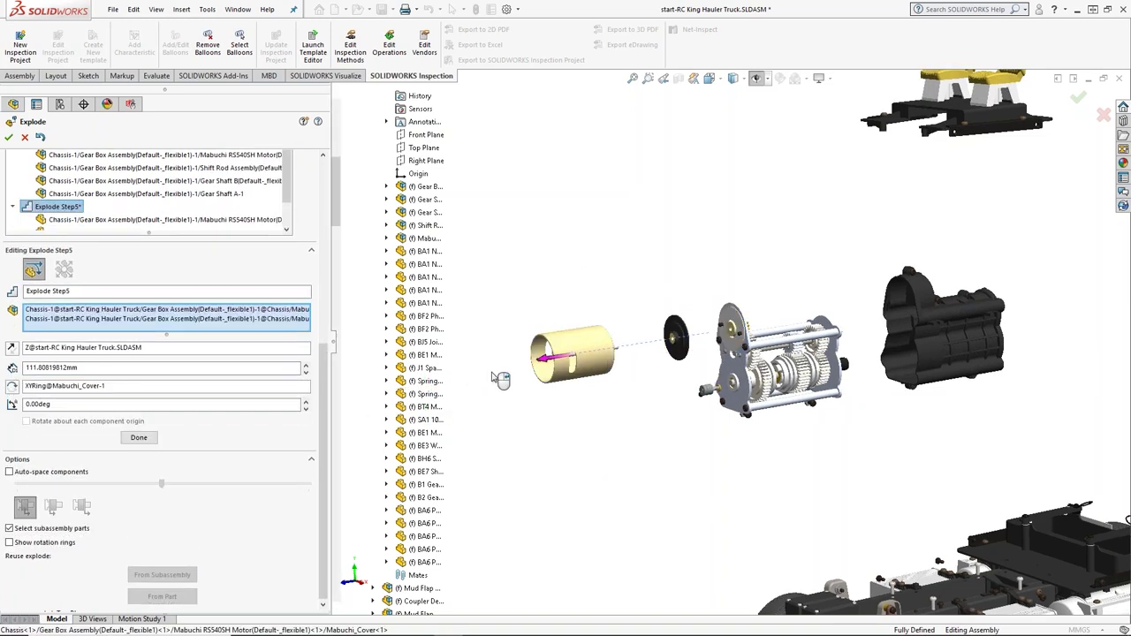
left_click(677, 338)
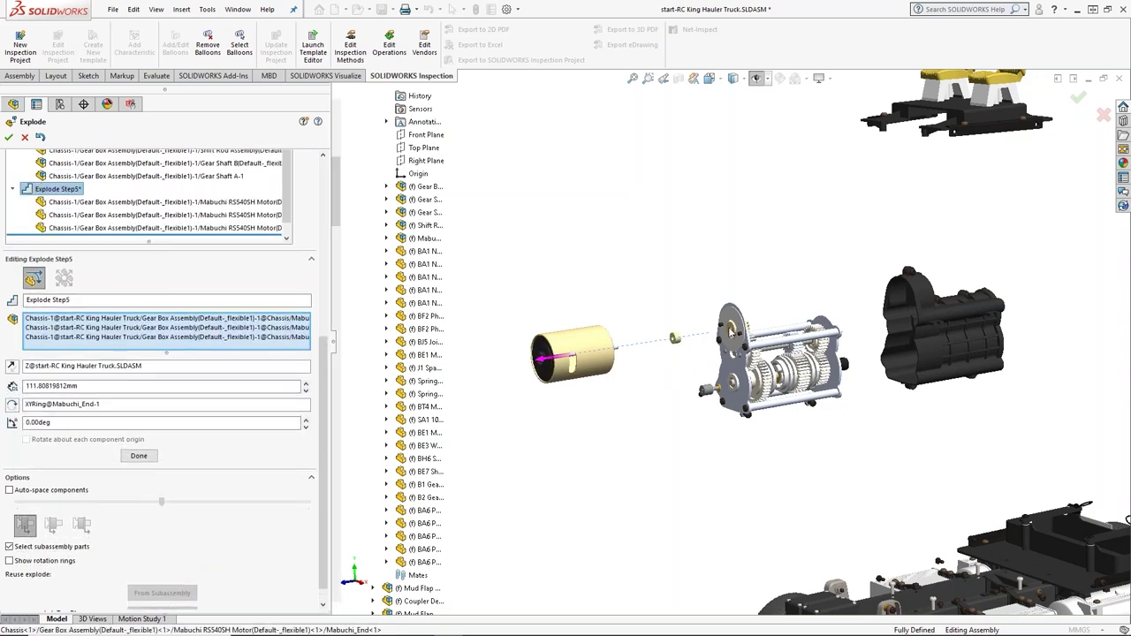
left_click(754, 330)
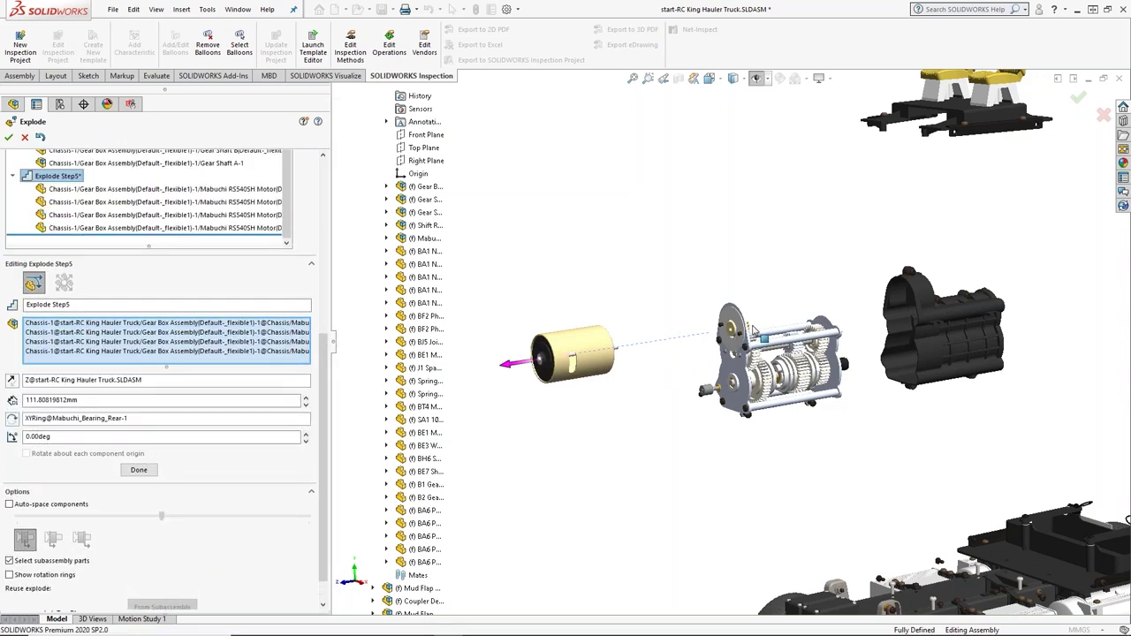
left_click(745, 334)
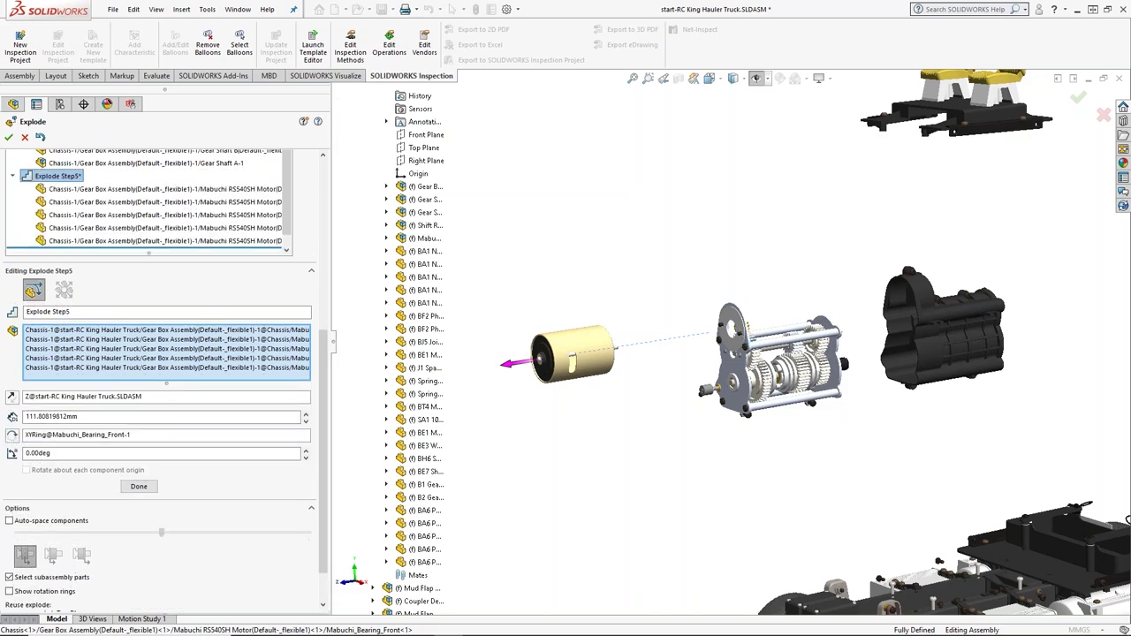
left_click(670, 458)
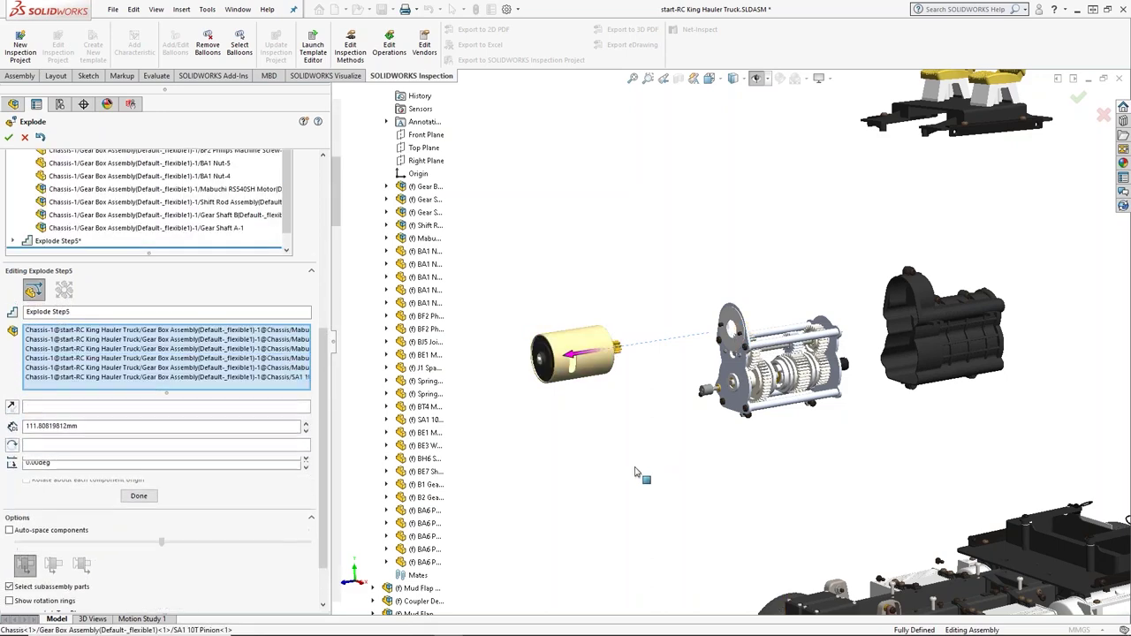
left_click(655, 475)
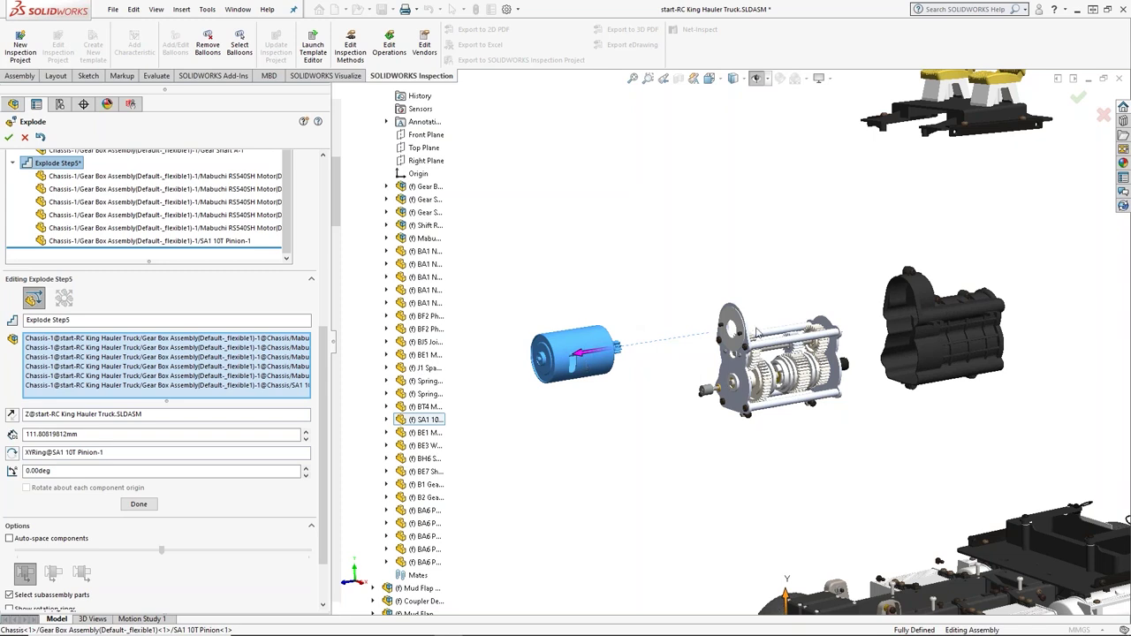
left_click(139, 504)
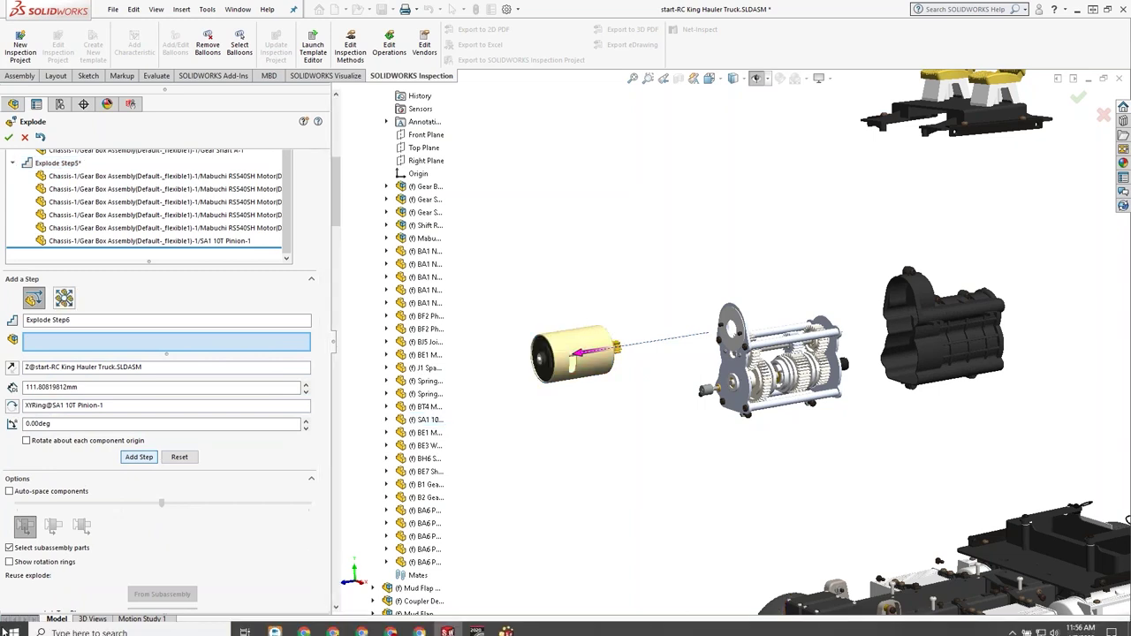
- Close the Explode command and zoom to fit the whole exploded truck
left_click(8, 139)
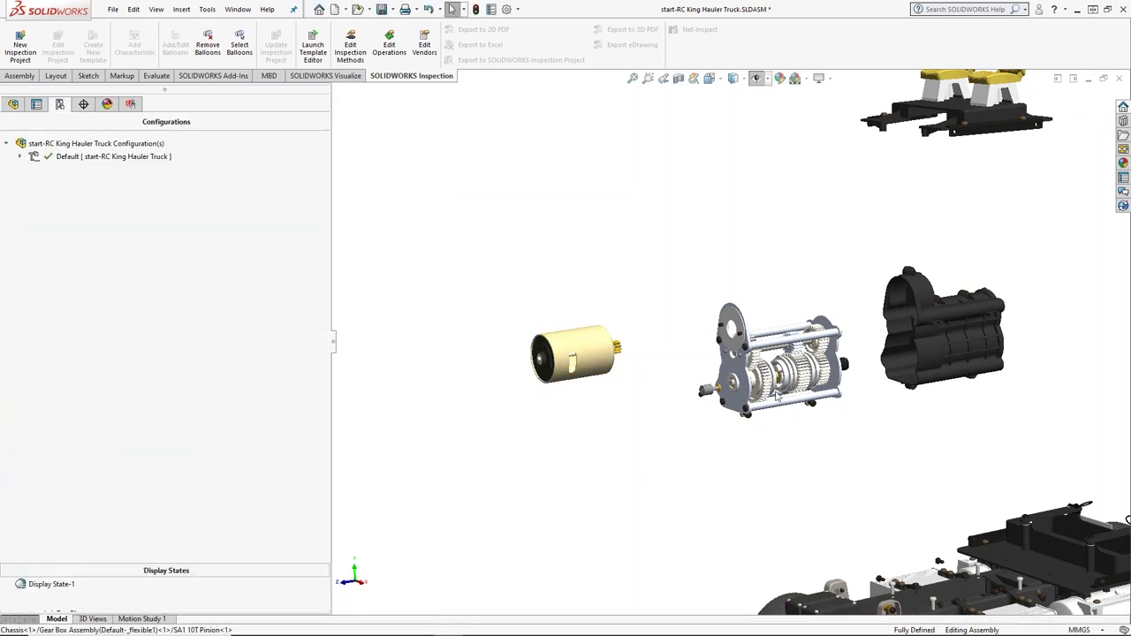
key("f")
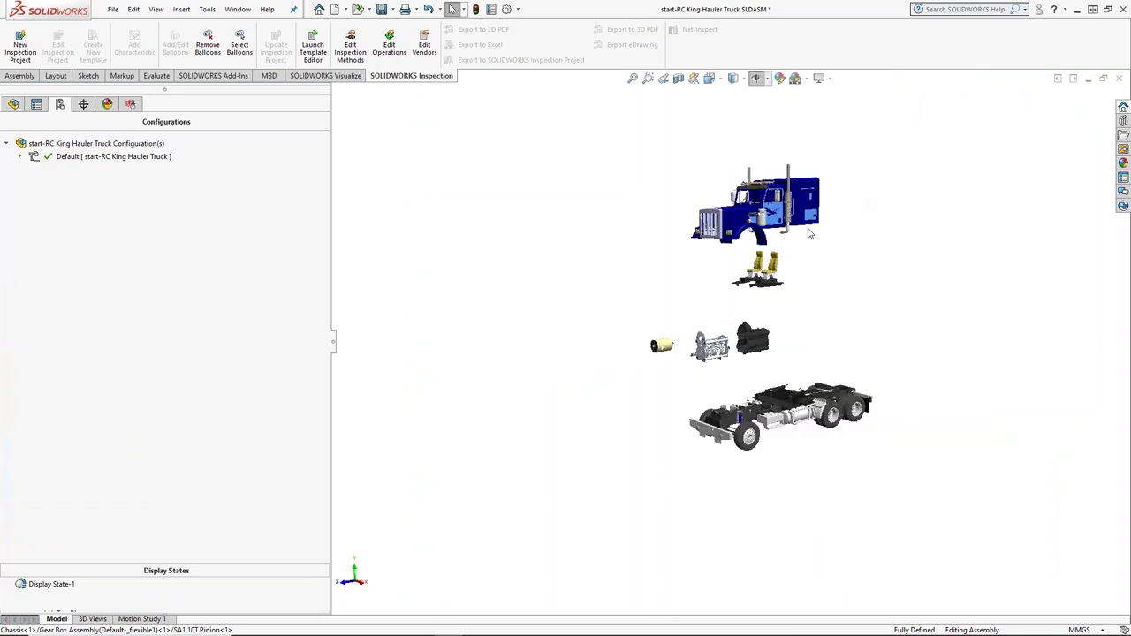
scroll(821, 337, "down", 2)
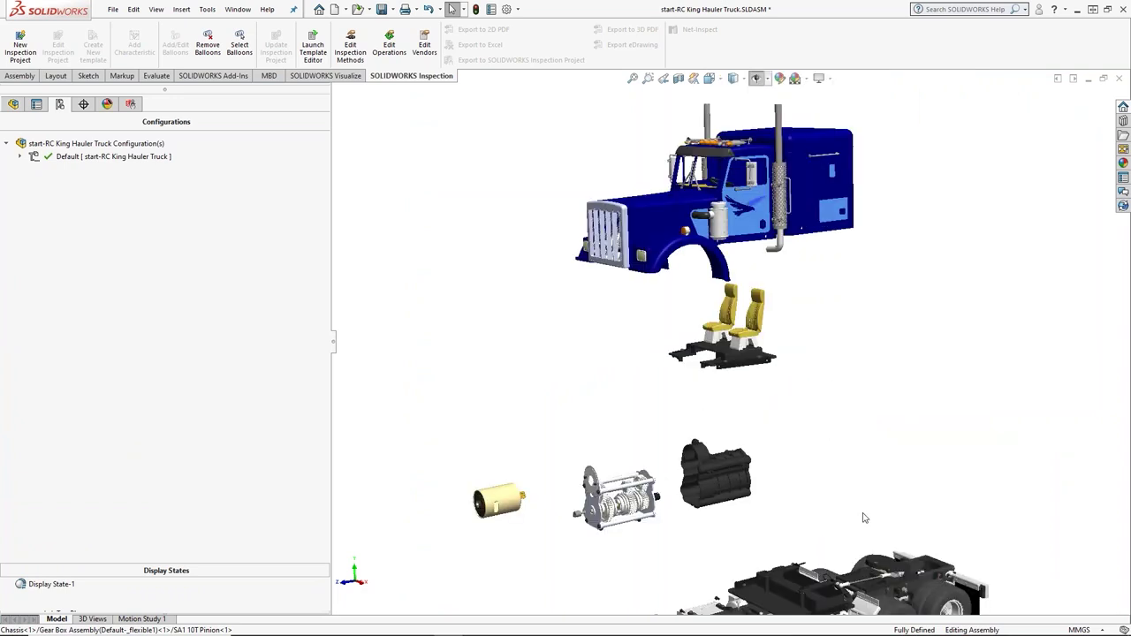
scroll(680, 344, "up", 1)
- Play Animate collapse on Exploded View2 under the Default configuration
left_click(19, 156)
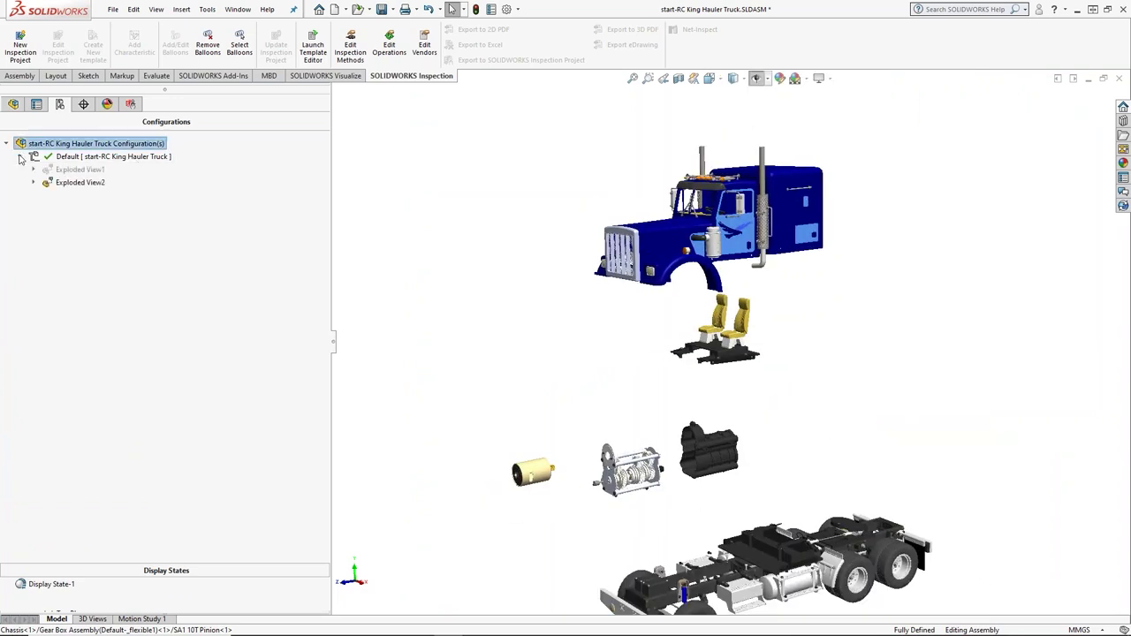
right_click(78, 182)
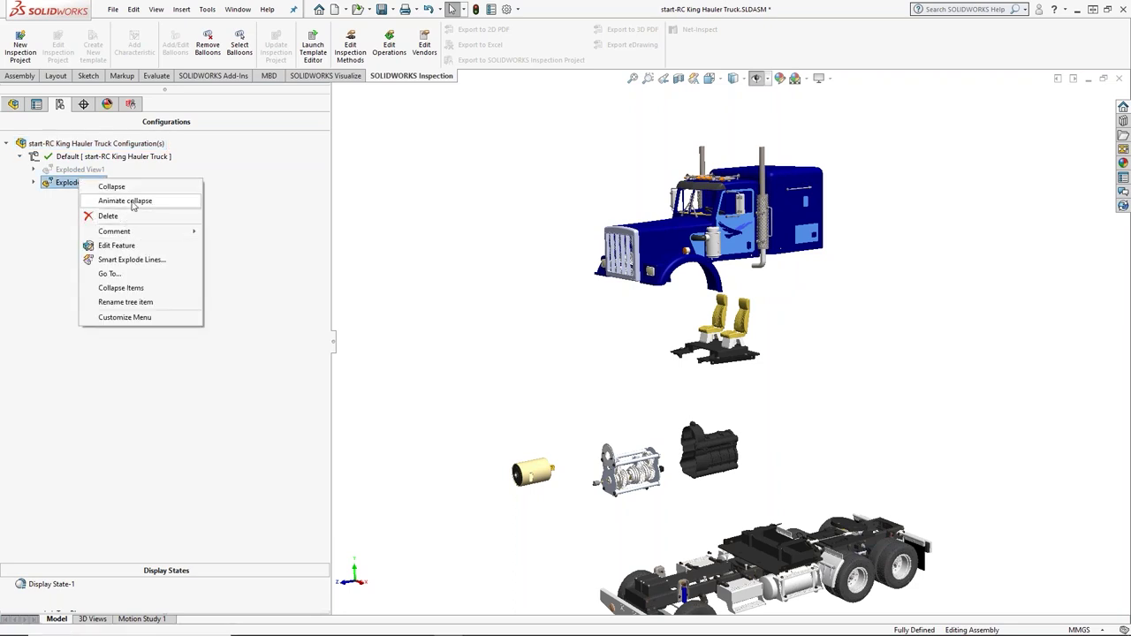
left_click(133, 200)
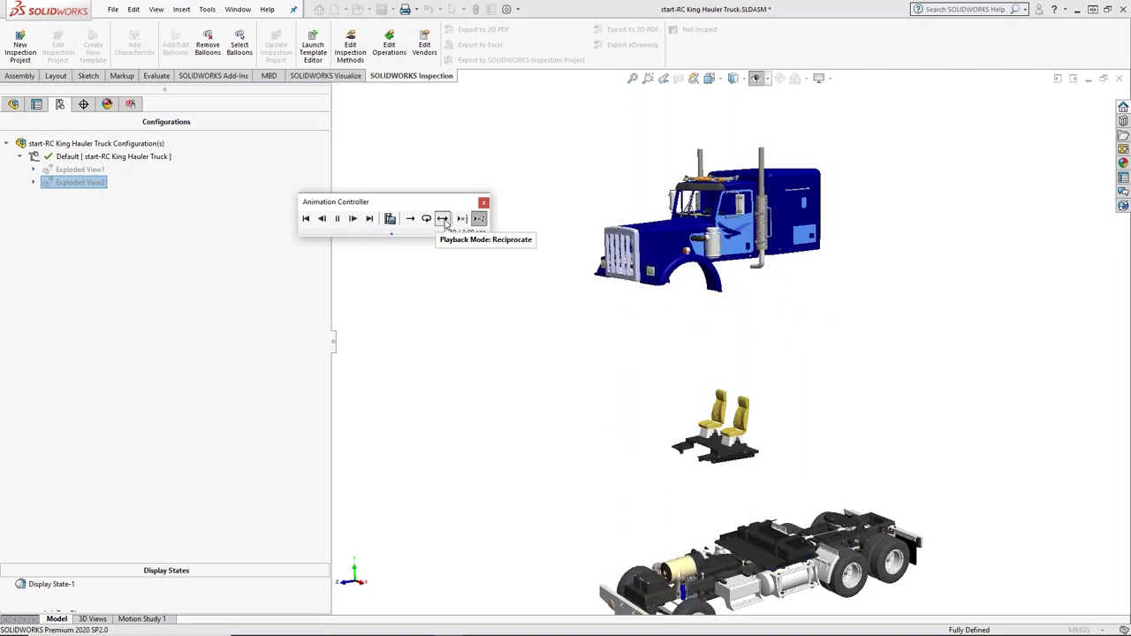
- Close the Animation Controller and switch to the Motion Study 1 tab
left_click(483, 202)
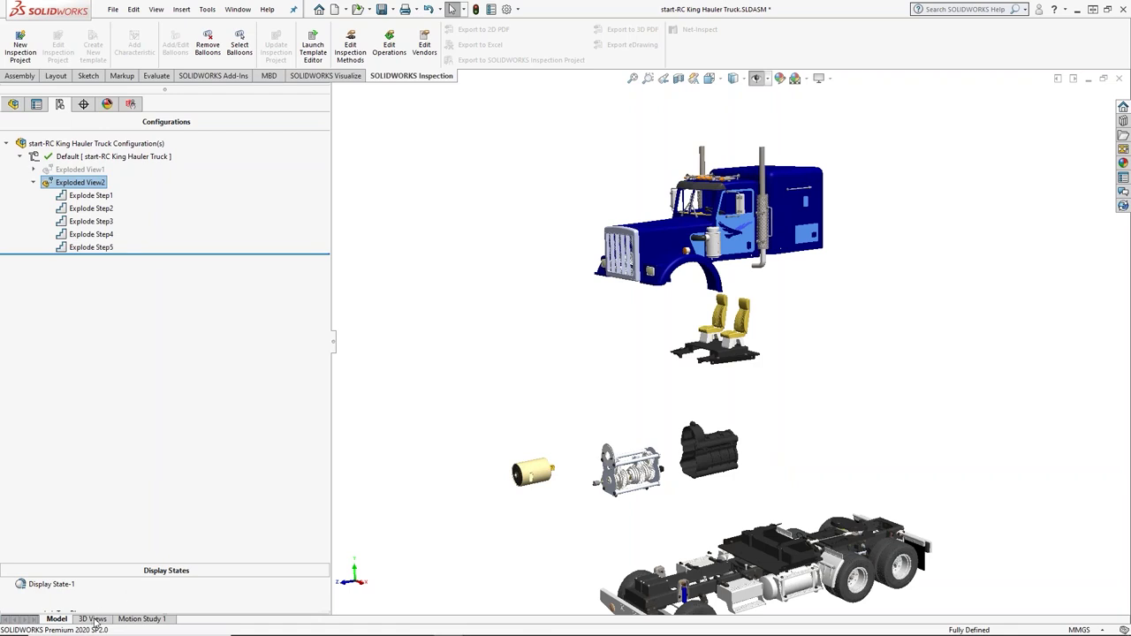
left_click(140, 618)
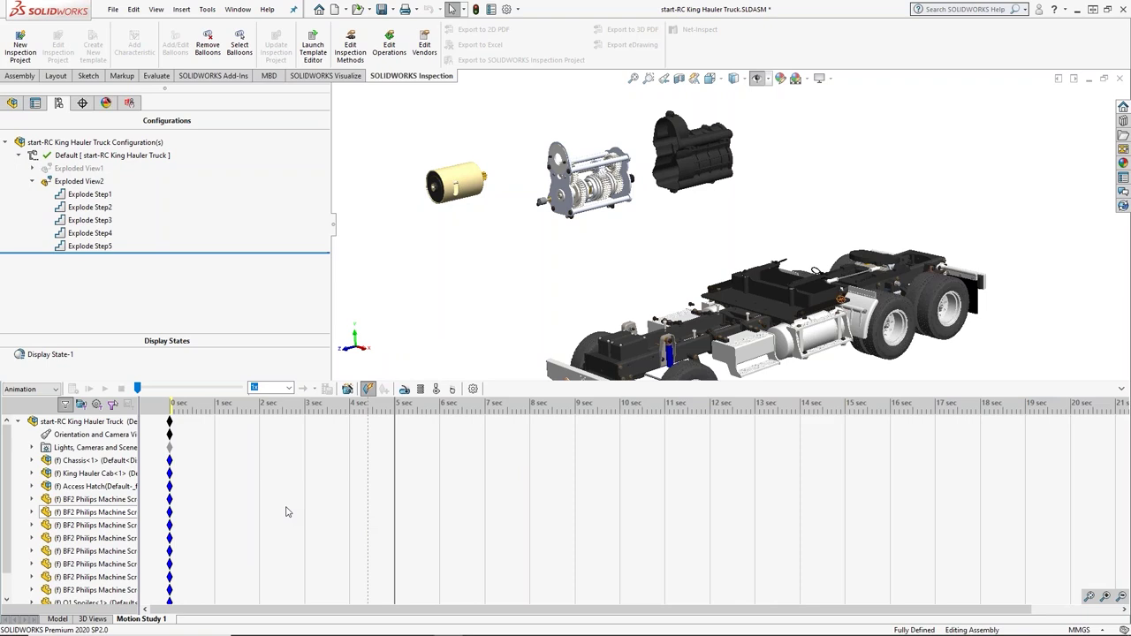
- Use the Animation Wizard to add an Explode animation lasting 5 seconds starting at 0
right_click(339, 507)
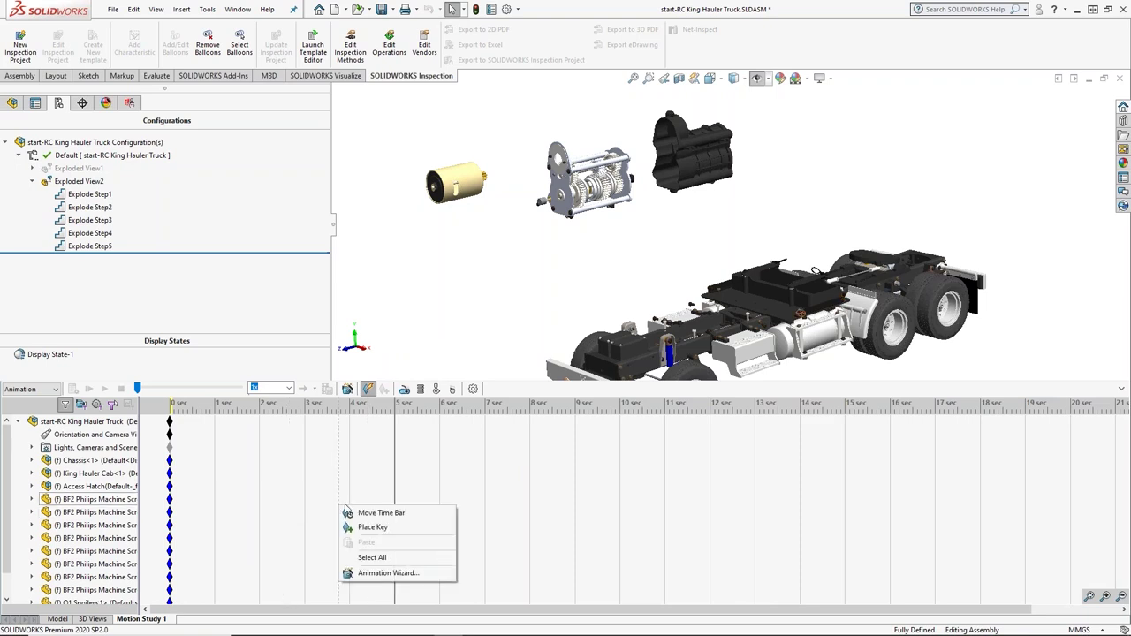
left_click(383, 573)
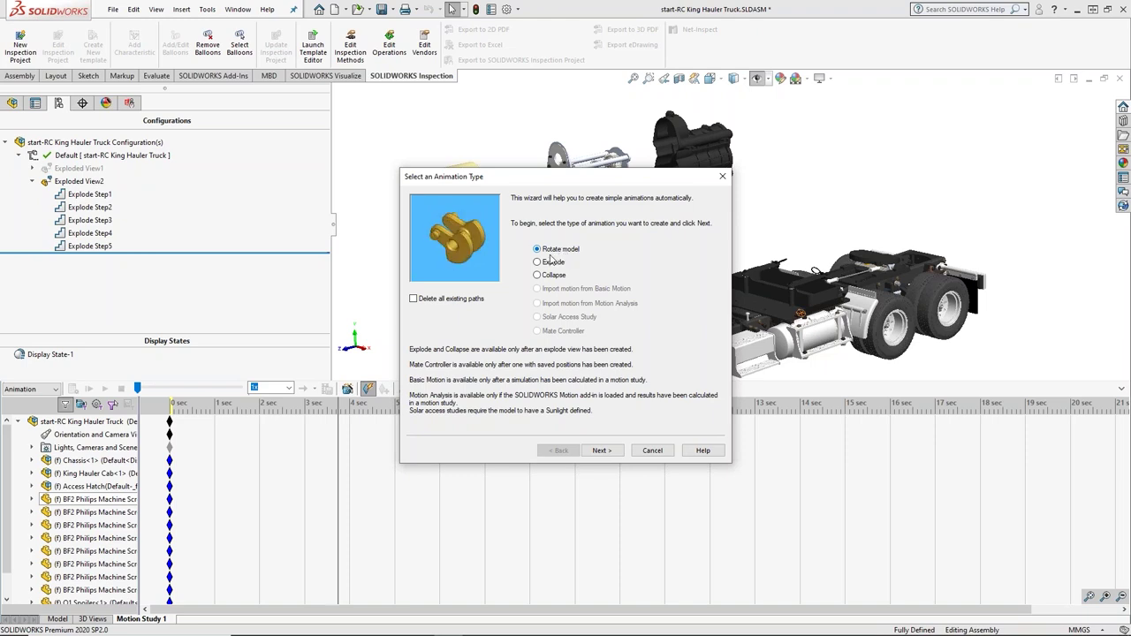
left_click(550, 262)
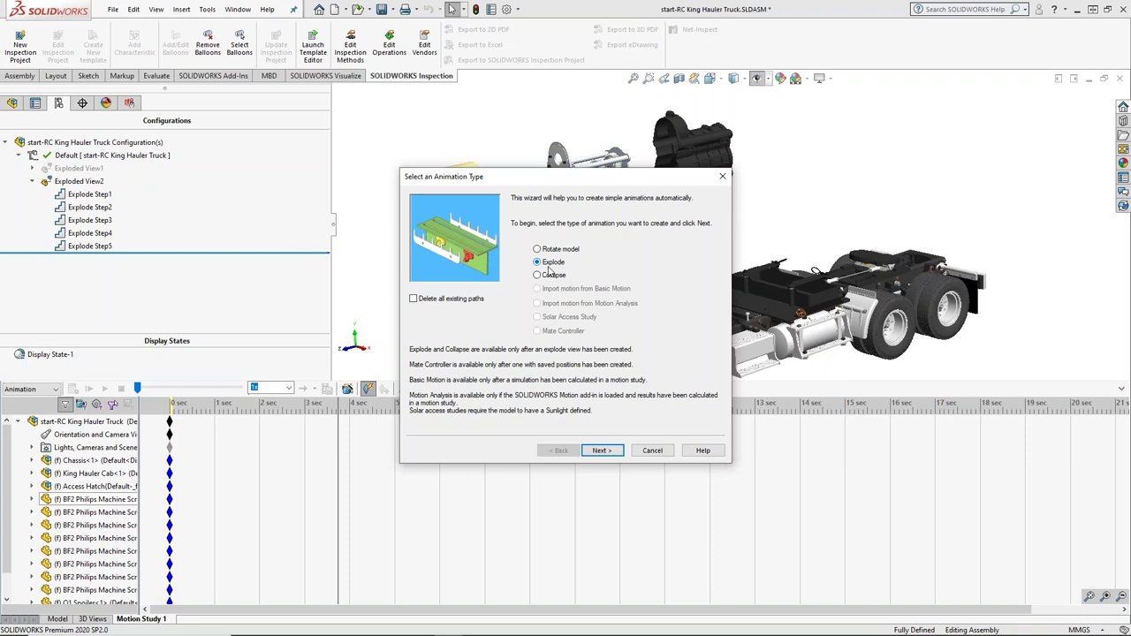
left_click(604, 453)
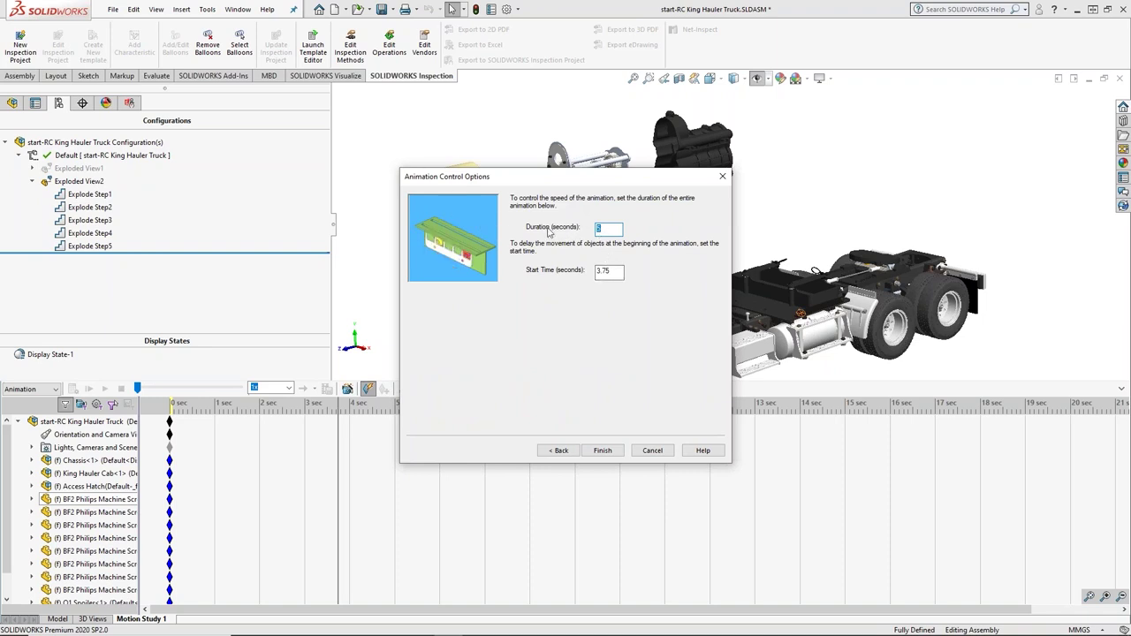
key("Tab")
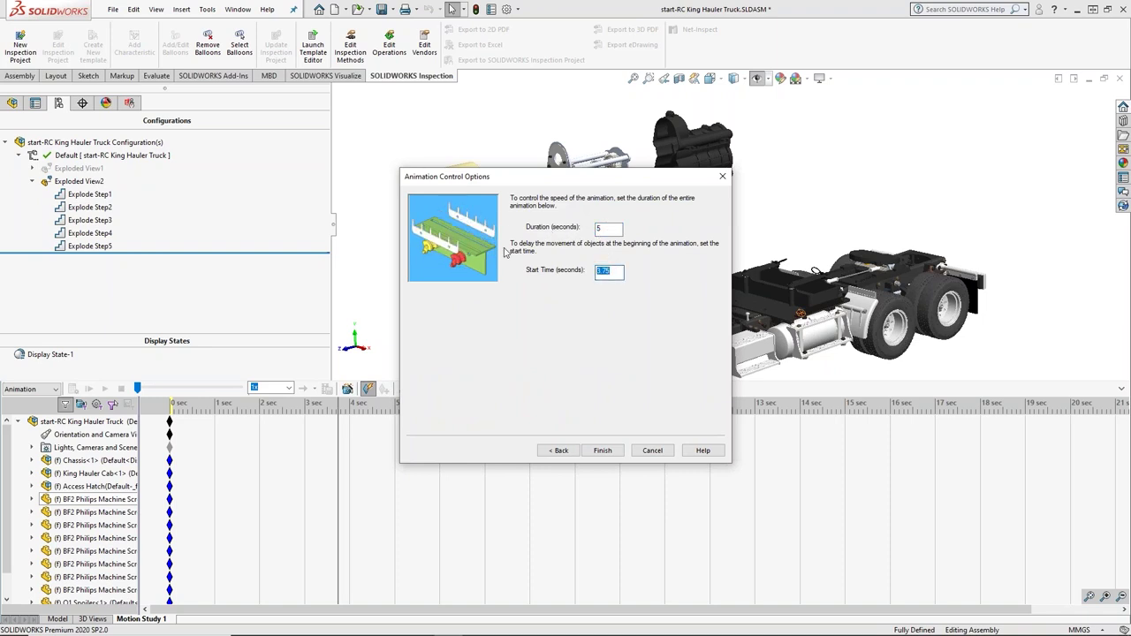
type("0")
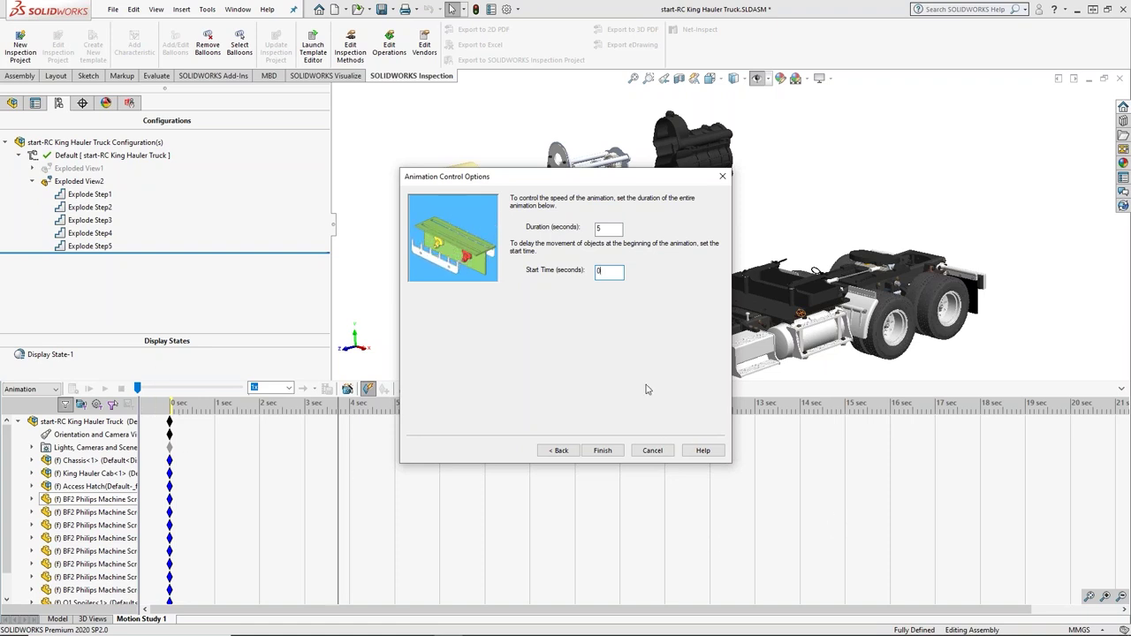
left_click(602, 451)
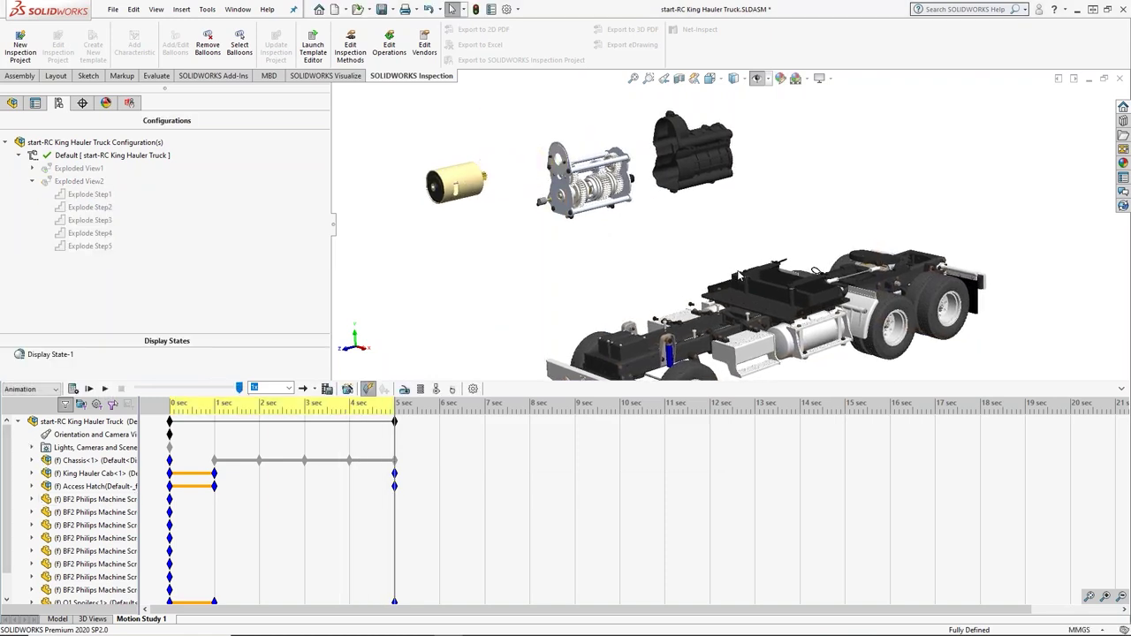
- Play the motion study and show the SOLIDWORKS Visualize export tools
left_click(104, 388)
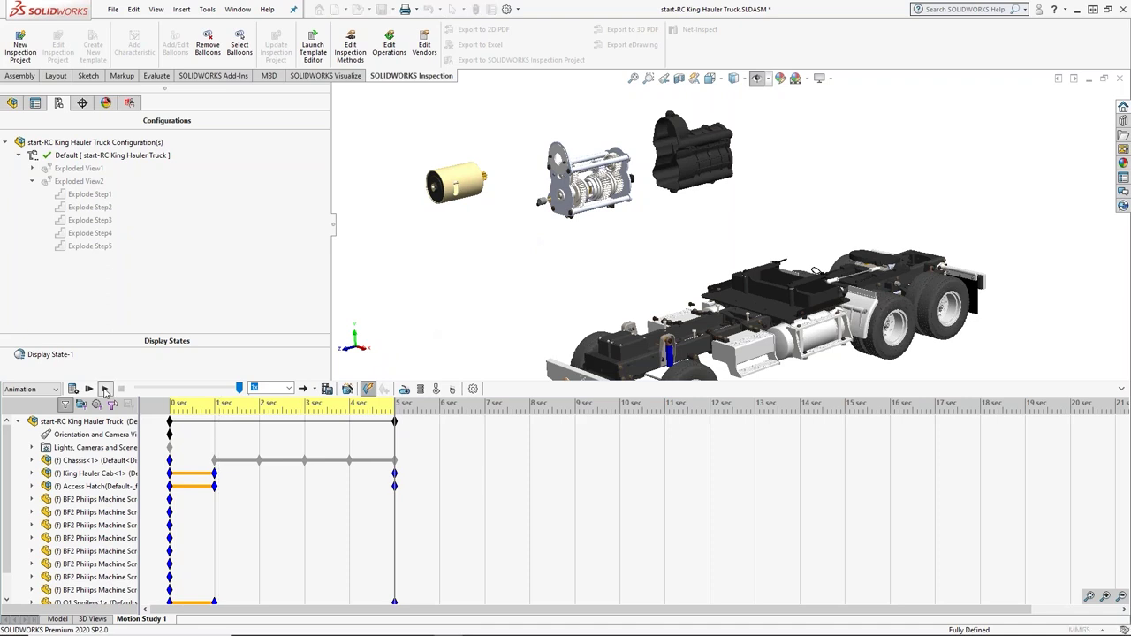
scroll(911, 236, "up", 5)
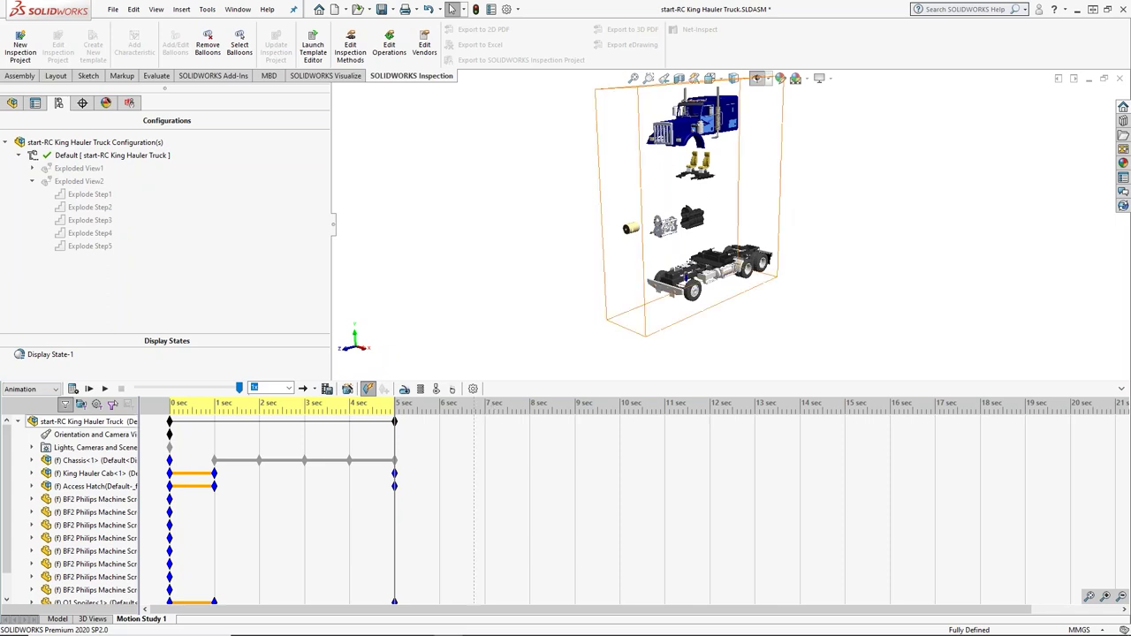
left_click(349, 76)
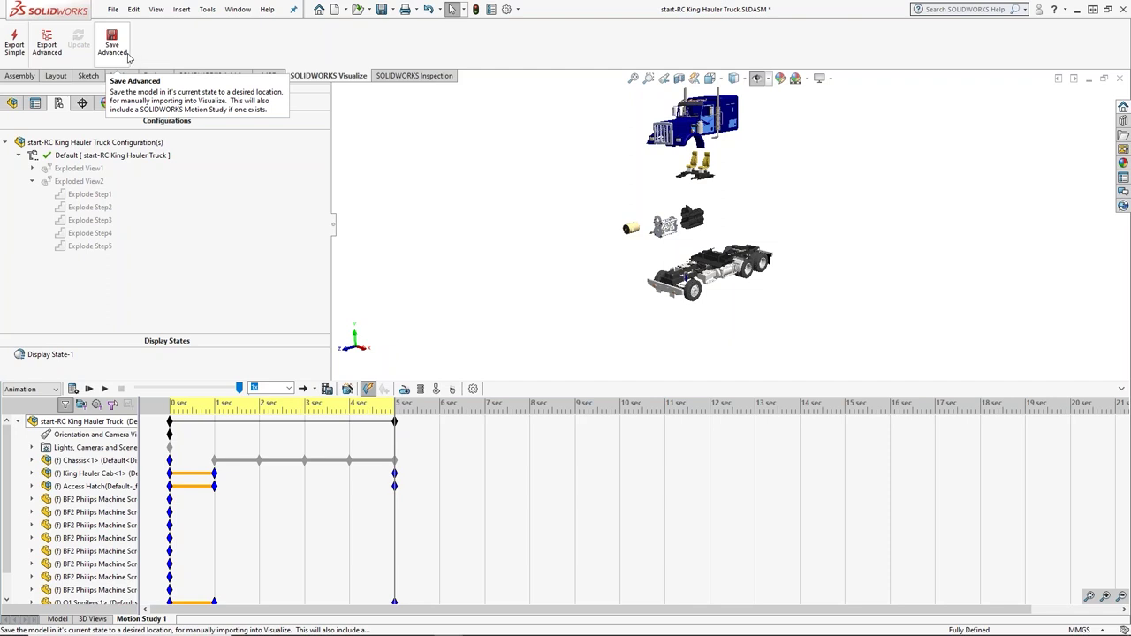
- Cancel the Visualize advanced export without a motion study and switch to SOLIDWORKS Visualize
left_click(57, 53)
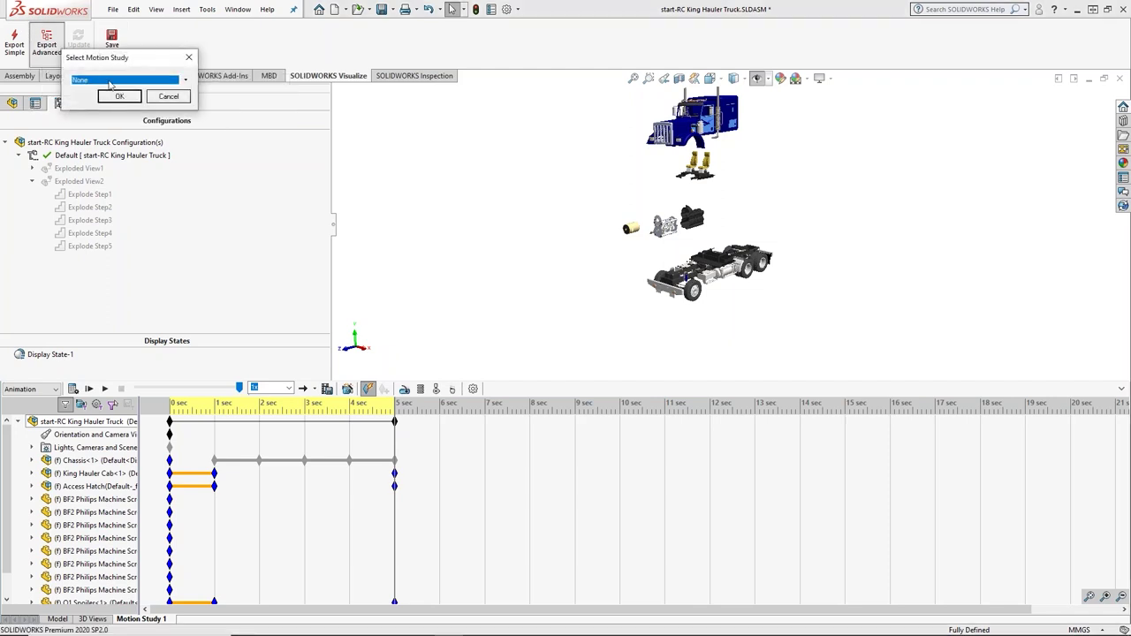
left_click(111, 81)
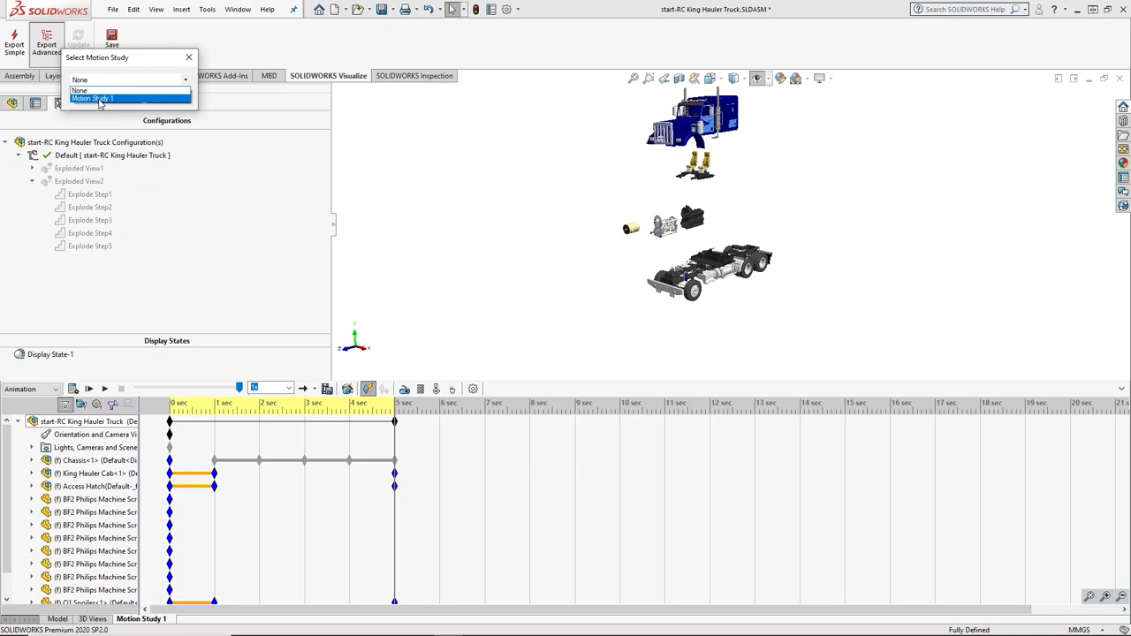
left_click(147, 60)
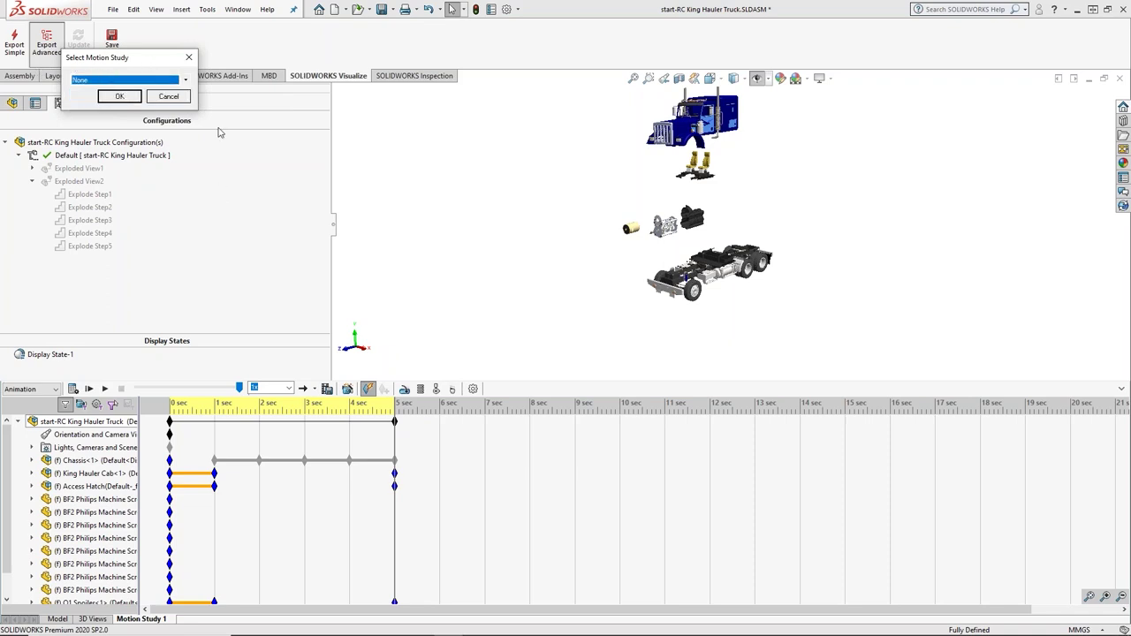
left_click(182, 99)
left_click(182, 99)
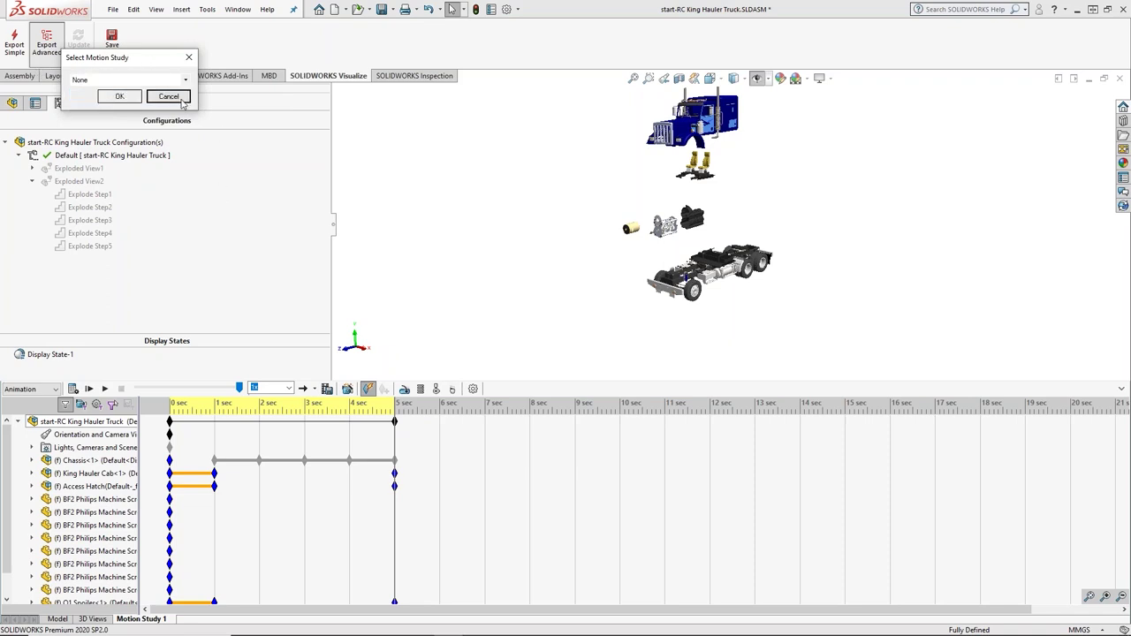
key("alt+Tab")
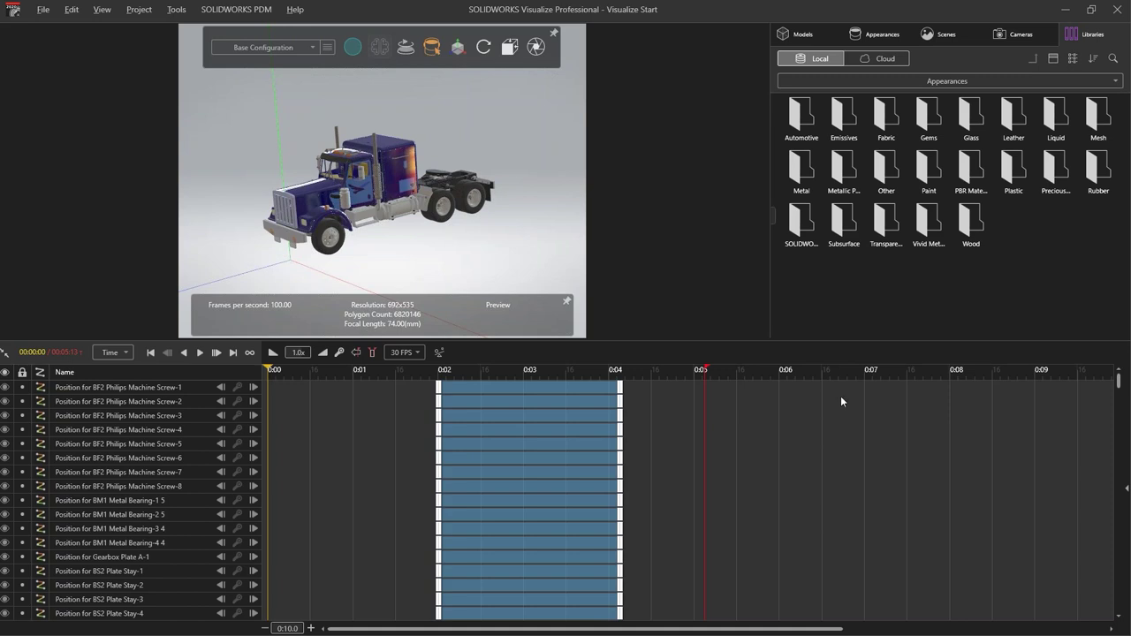
- Show the Cameras palette and bring up the SOLIDWORKS Viewport camera's options
mouse_move(1120, 380)
left_mouse_down()
mouse_move(1125, 599)
mouse_move(1119, 382)
left_mouse_up()
left_click(1023, 36)
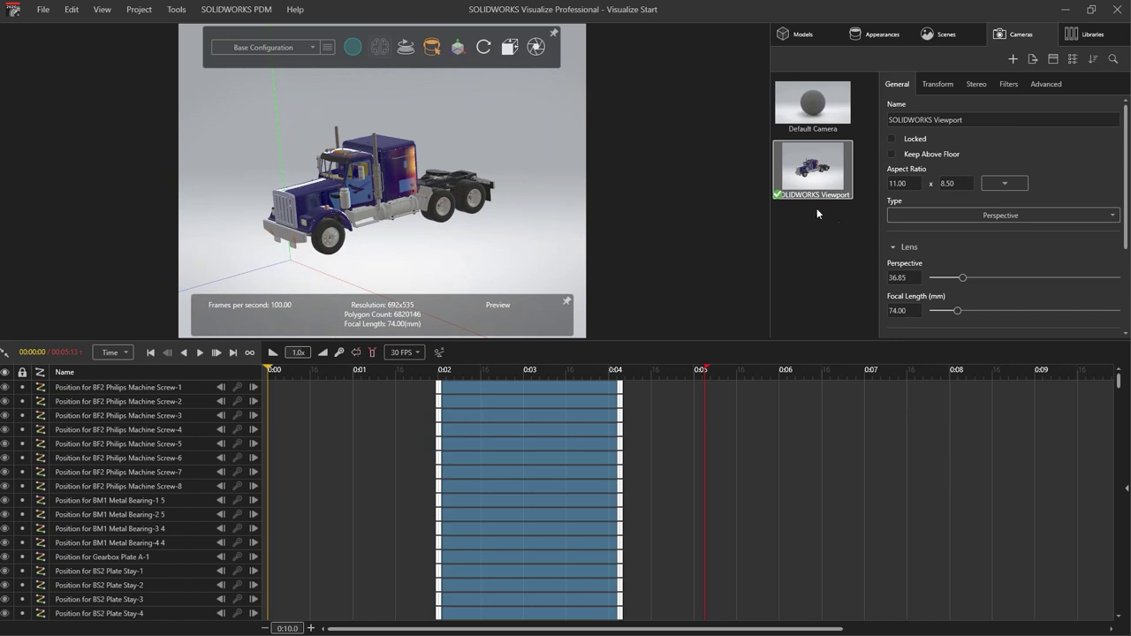
right_click(818, 158)
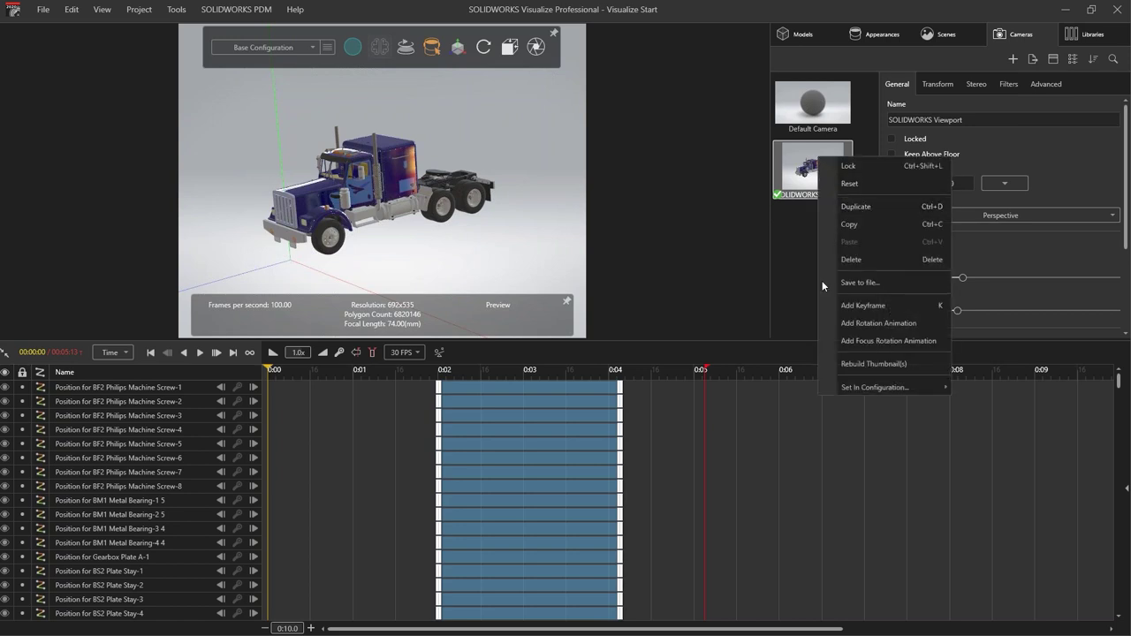
- Duplicate the SOLIDWORKS Viewport camera and activate the copy, SOLIDWORKS Viewport 2
left_click(856, 207)
left_click(807, 284)
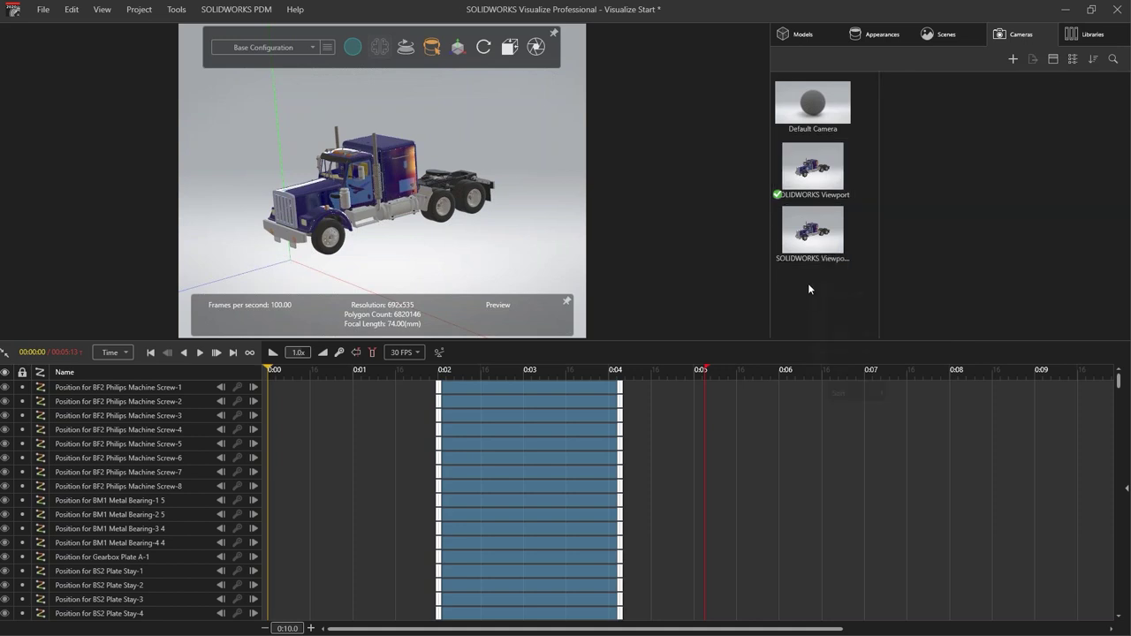
right_click(821, 282)
left_click(829, 272)
double_click(813, 241)
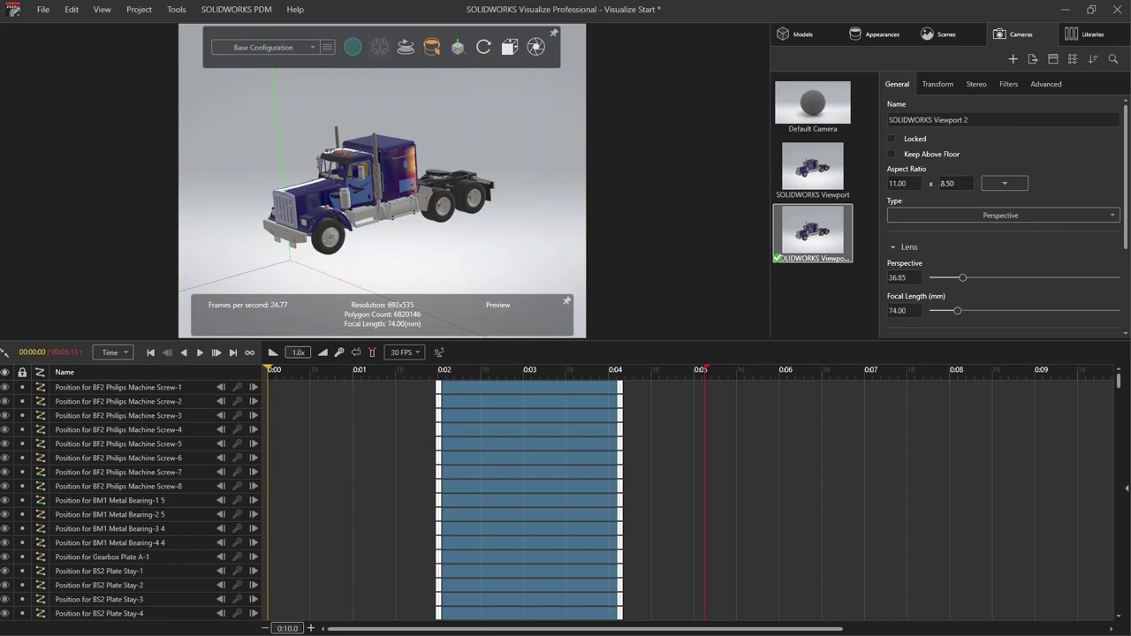
left_click(1008, 184)
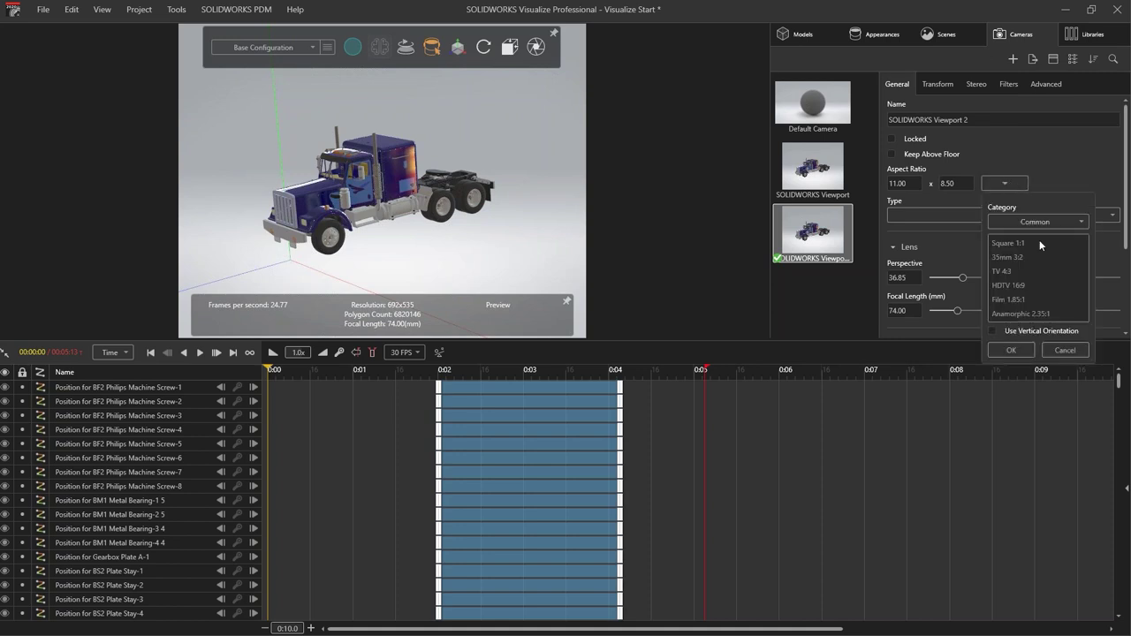
- Set SOLIDWORKS Viewport 2 to HDTV 16:9, Keep Above Floor, and perspective 100.56 (25.57 mm focal length)
left_click(1012, 286)
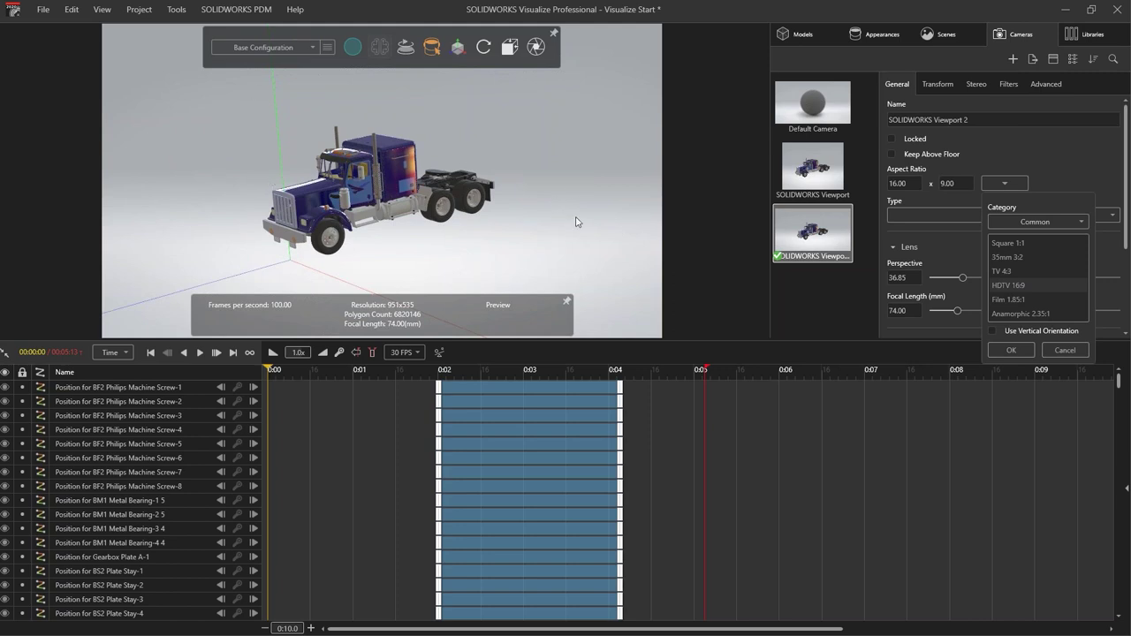
left_click(1089, 150)
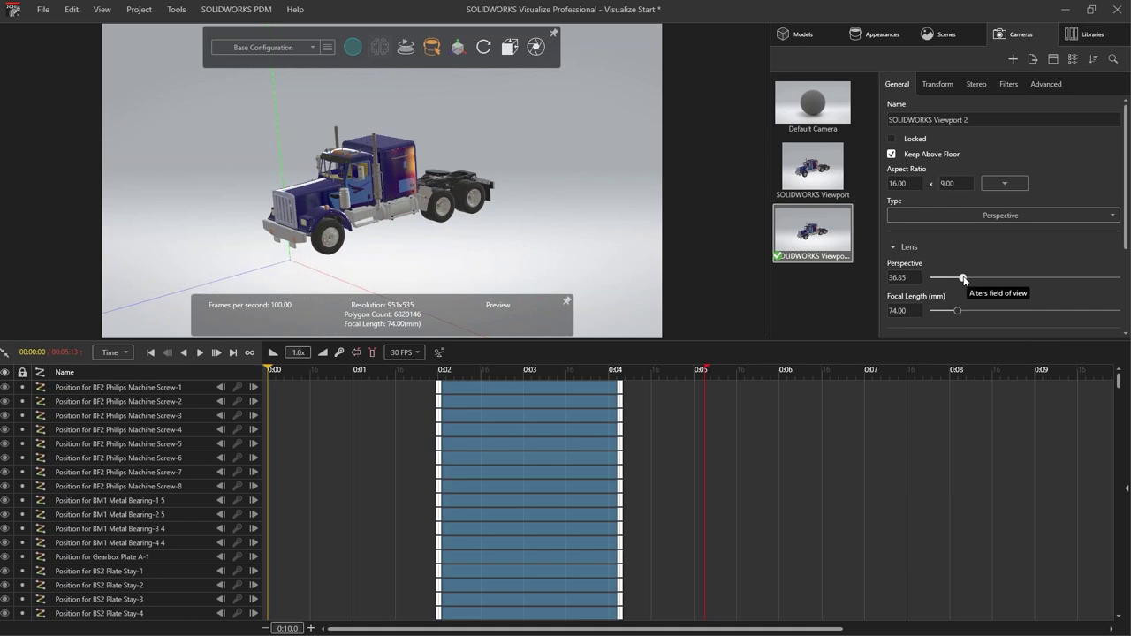
left_click_drag(963, 279, 1024, 277)
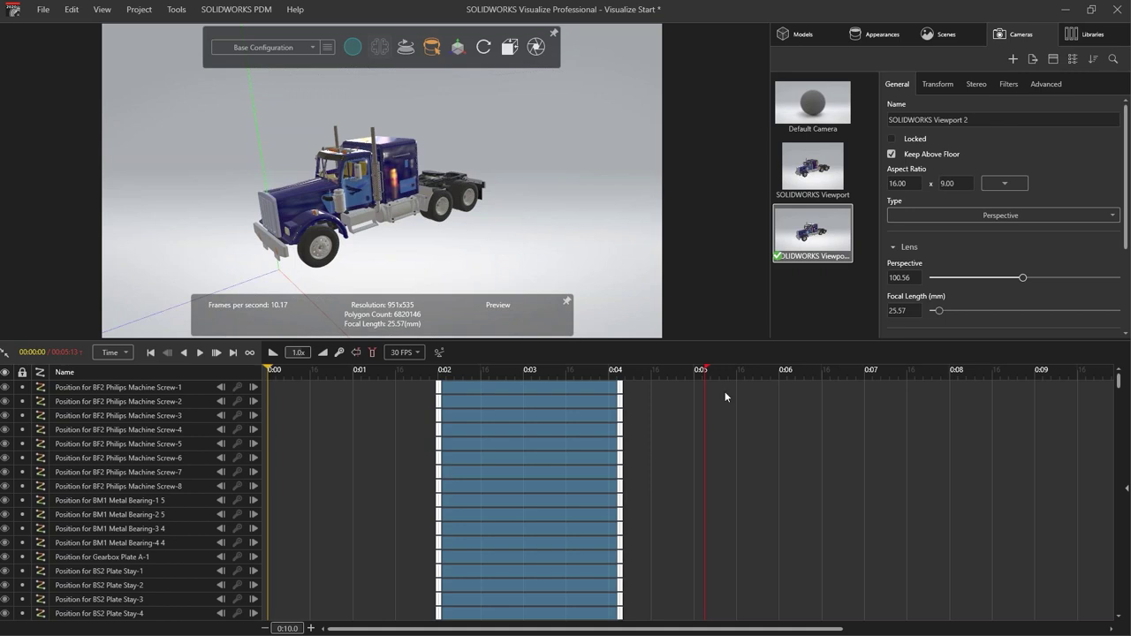
right_click(810, 247)
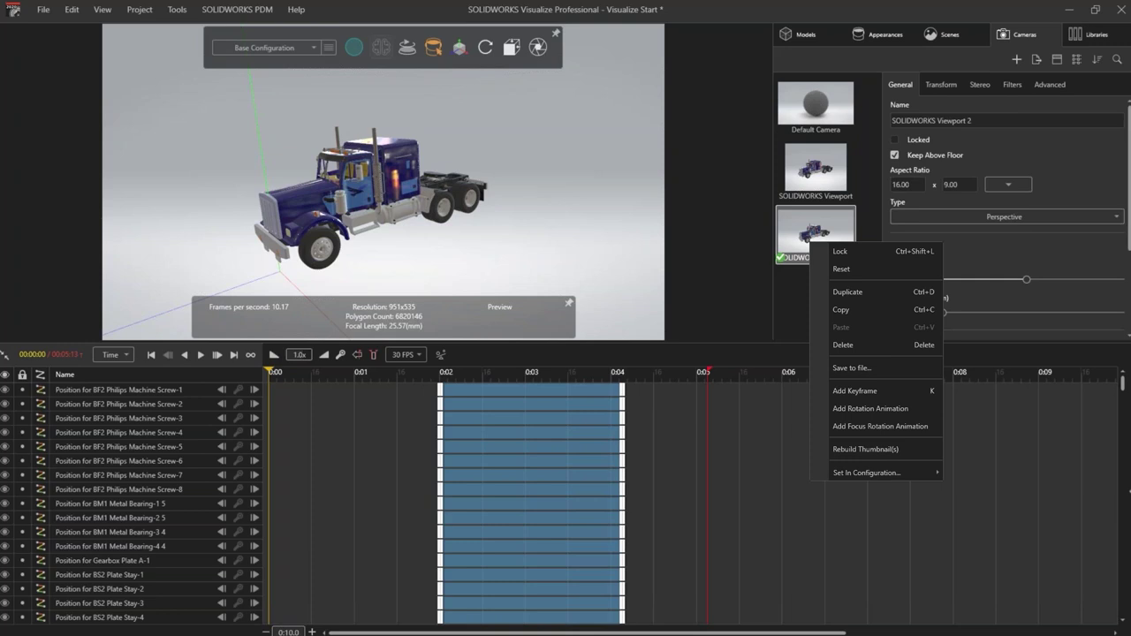
- Add a 0 sec keyframe creating the SOLIDWORKS Viewport 2 Animation track on the timeline
left_click(855, 391)
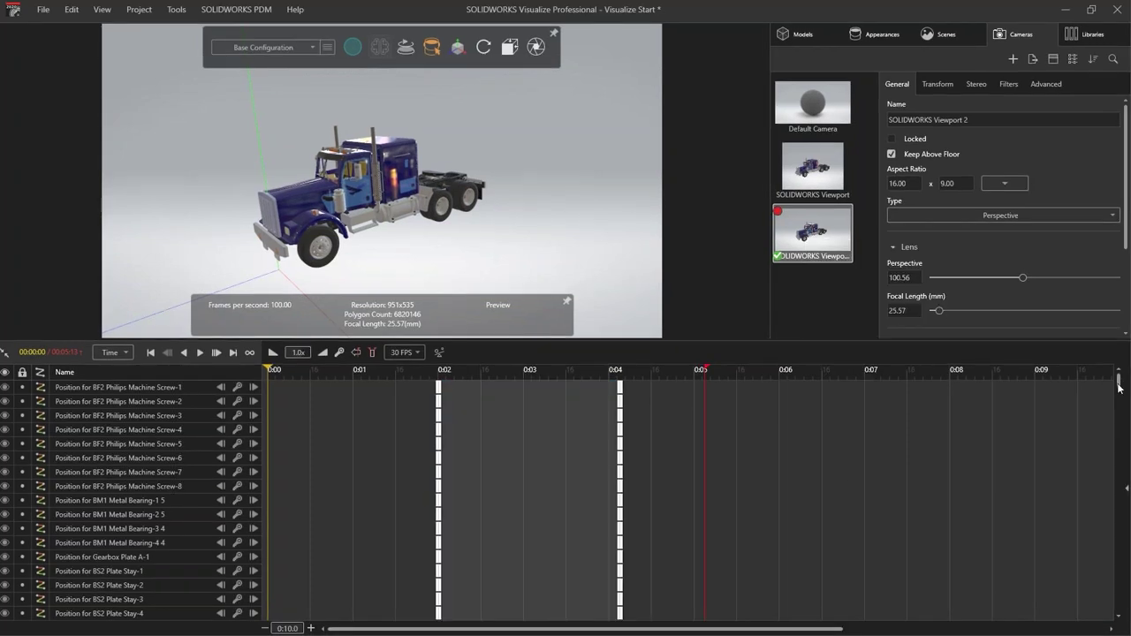
scroll(1121, 408, "down", 15)
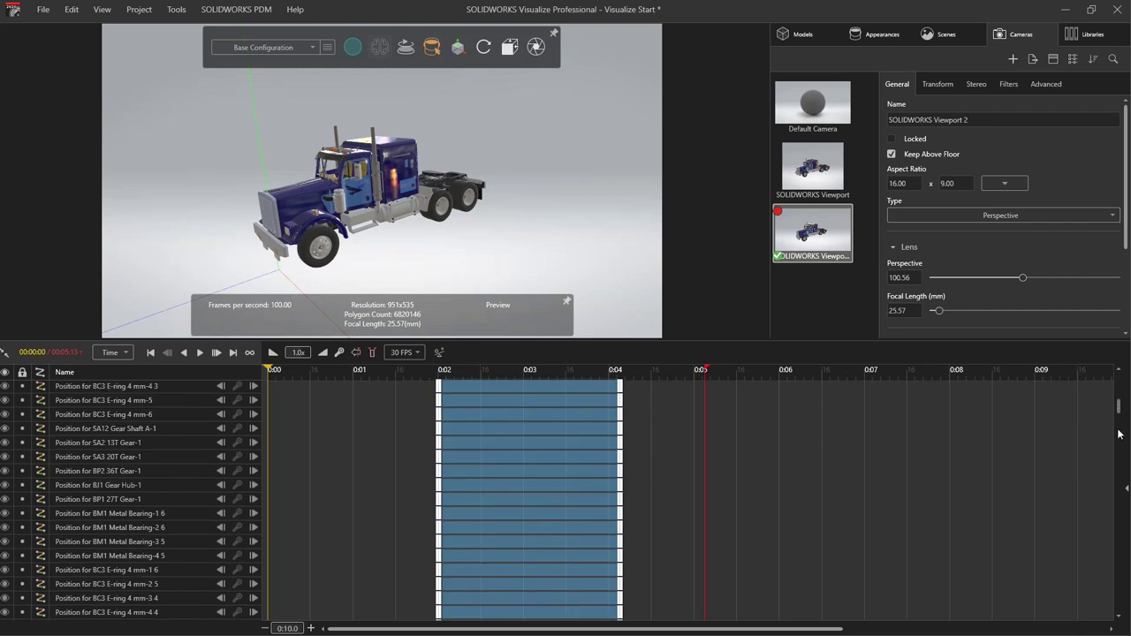
scroll(1121, 597, "down", 5)
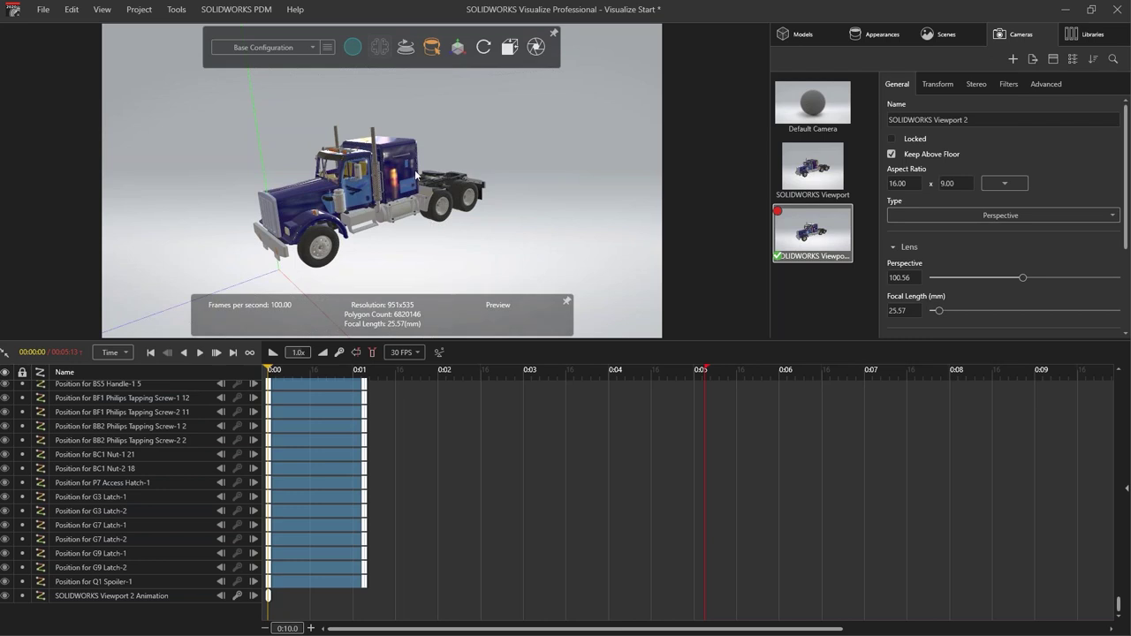
- Open the Vivid Metal paint collection in the material libraries
left_click(1092, 35)
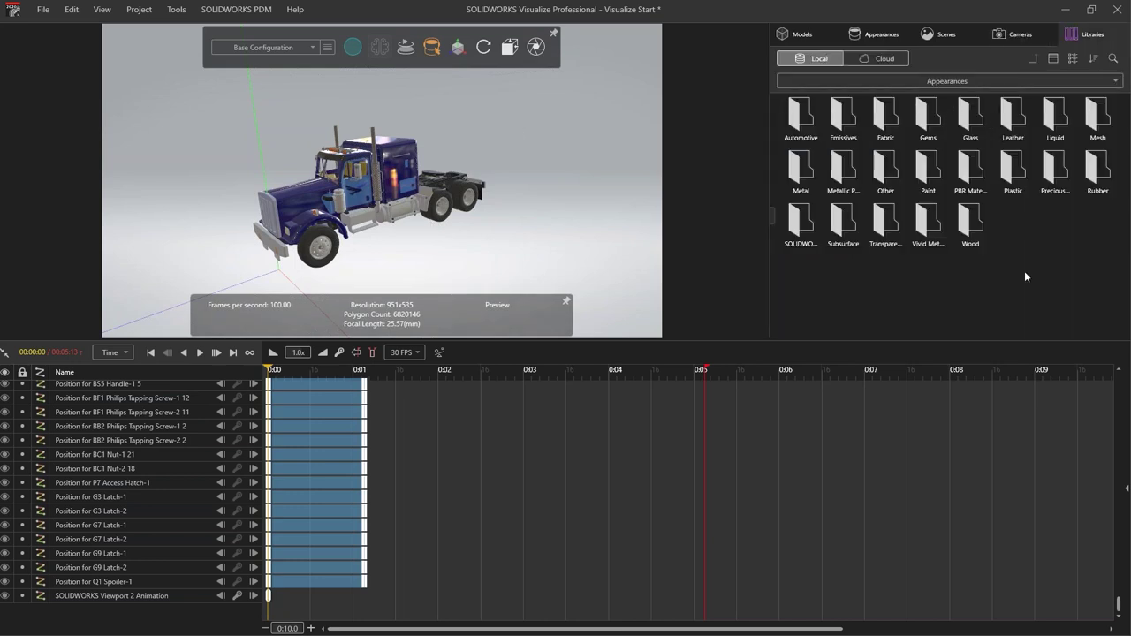
double_click(927, 223)
left_click_drag(1127, 212, 1103, 290)
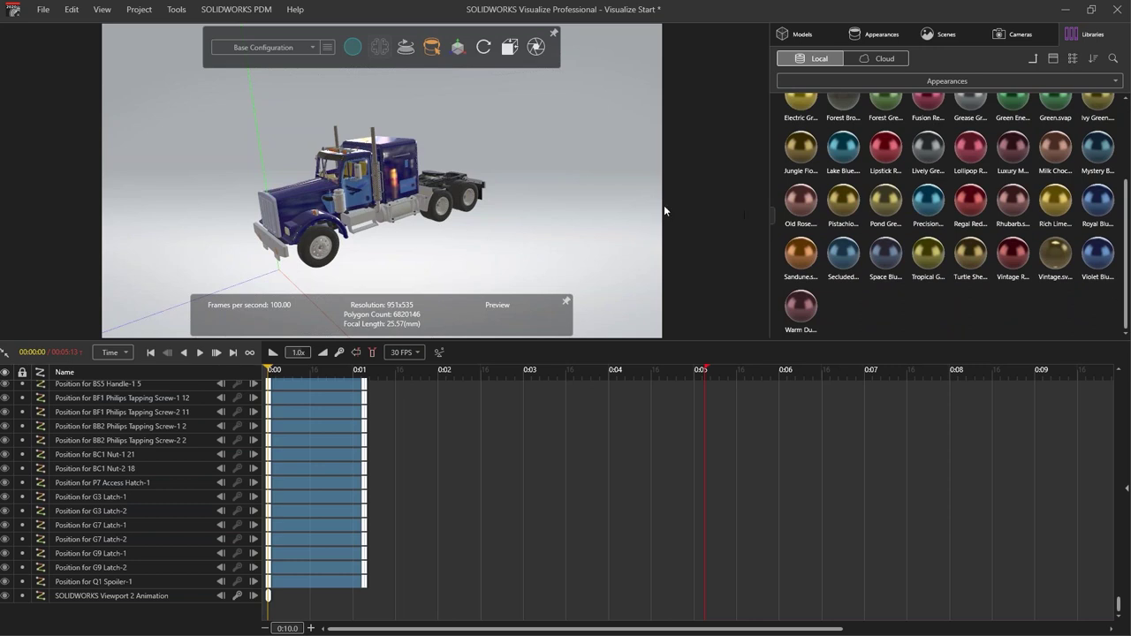
- Zoom in and pan the camera so the truck's cab and front end fill the frame
left_click(509, 47)
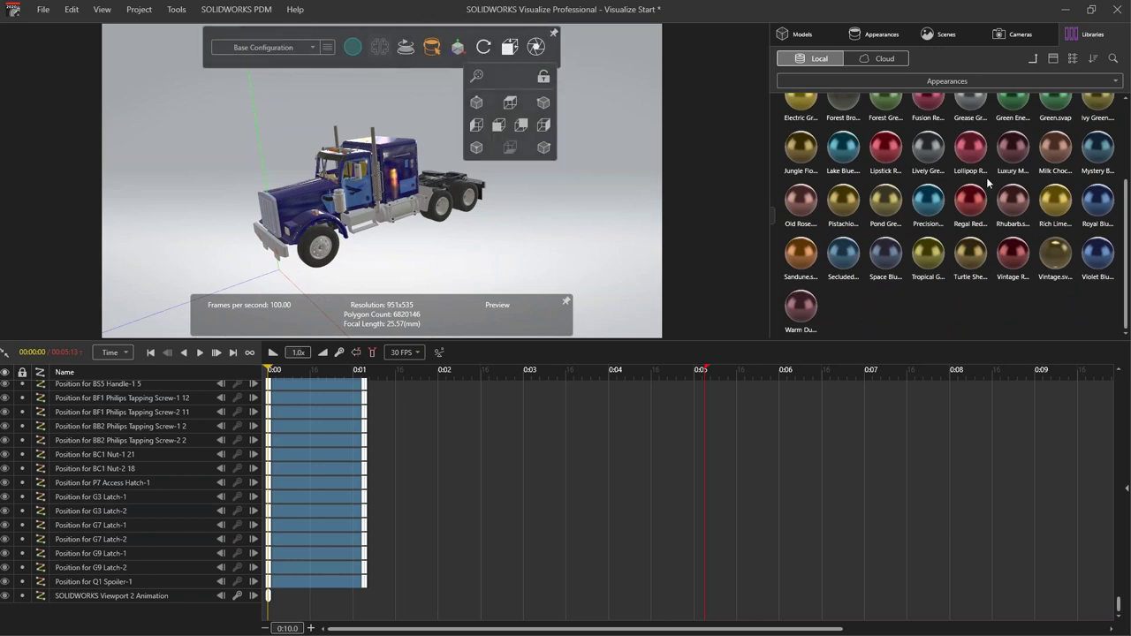
left_click(991, 320)
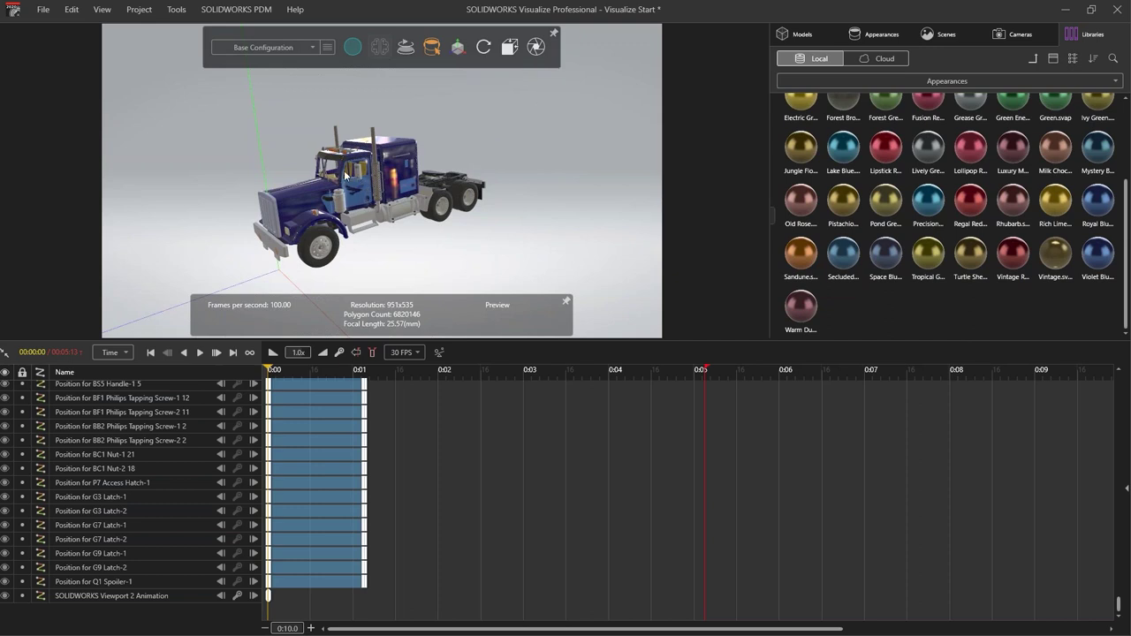
left_click(483, 47)
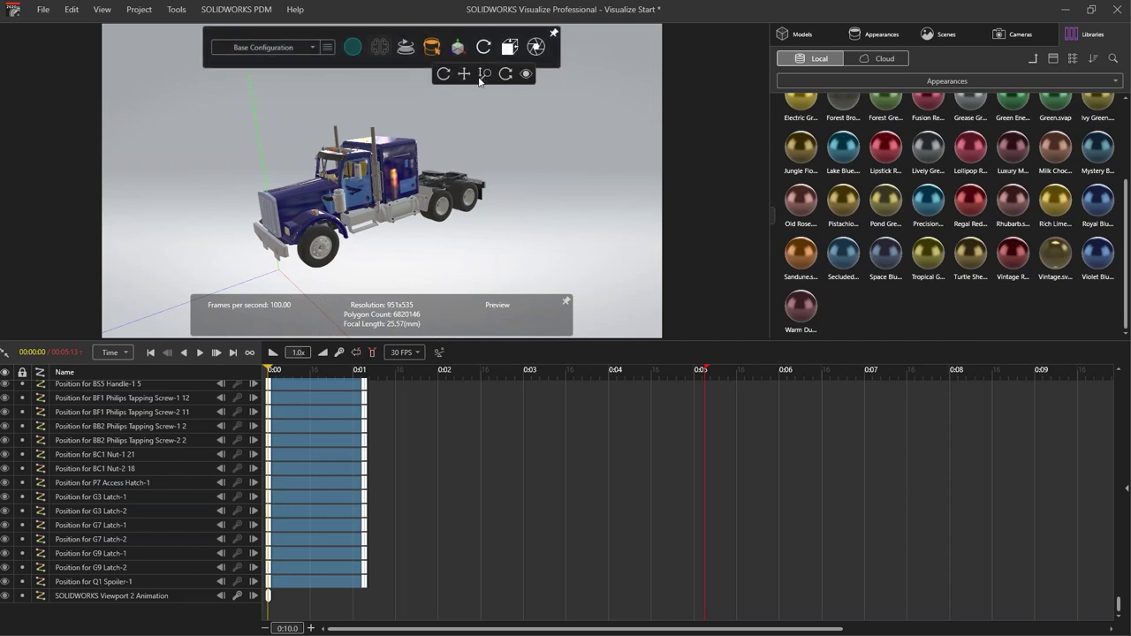
left_click(484, 73)
left_click_drag(438, 191, 449, 162)
left_click(484, 47)
left_click(462, 73)
left_click_drag(464, 178, 486, 168)
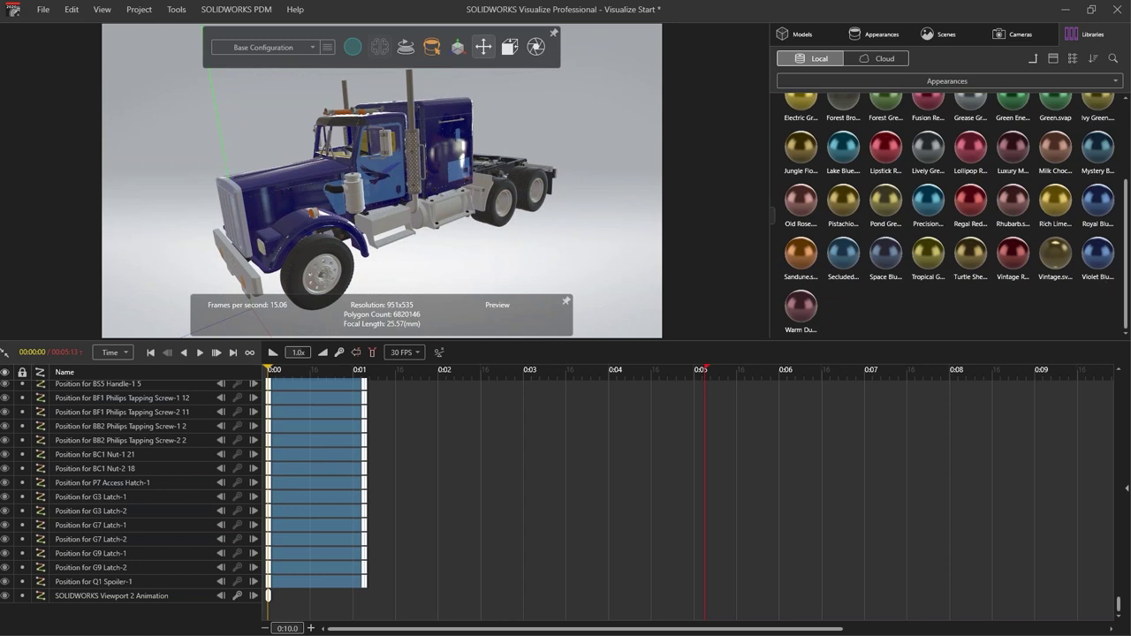
- Apply Lively Green to the cab and hood, then return to the appearance category folders
scroll(927, 194, "up", 1)
left_click_drag(928, 181, 324, 195)
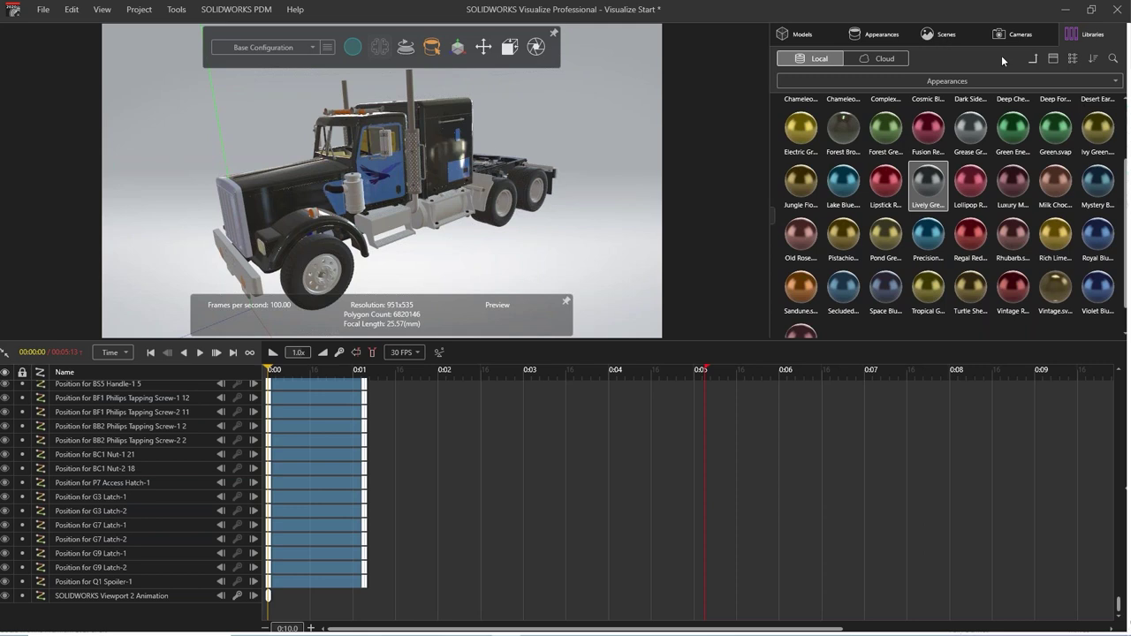
left_click(1033, 59)
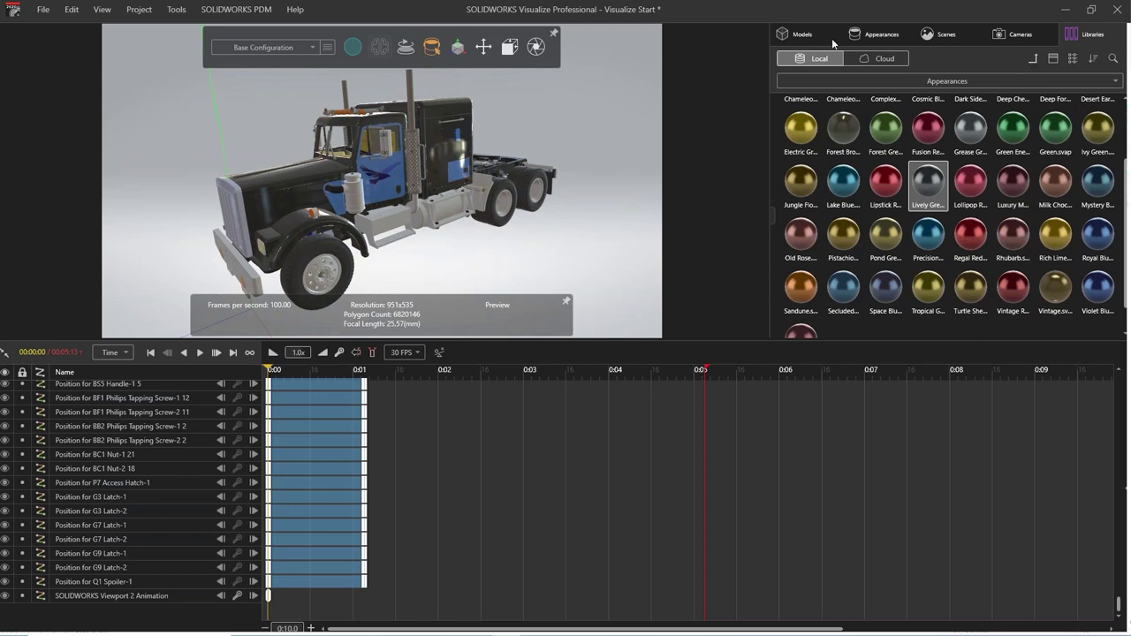
- Apply Chrome from the Metal materials folder to the truck's fuel tank
left_click(880, 35)
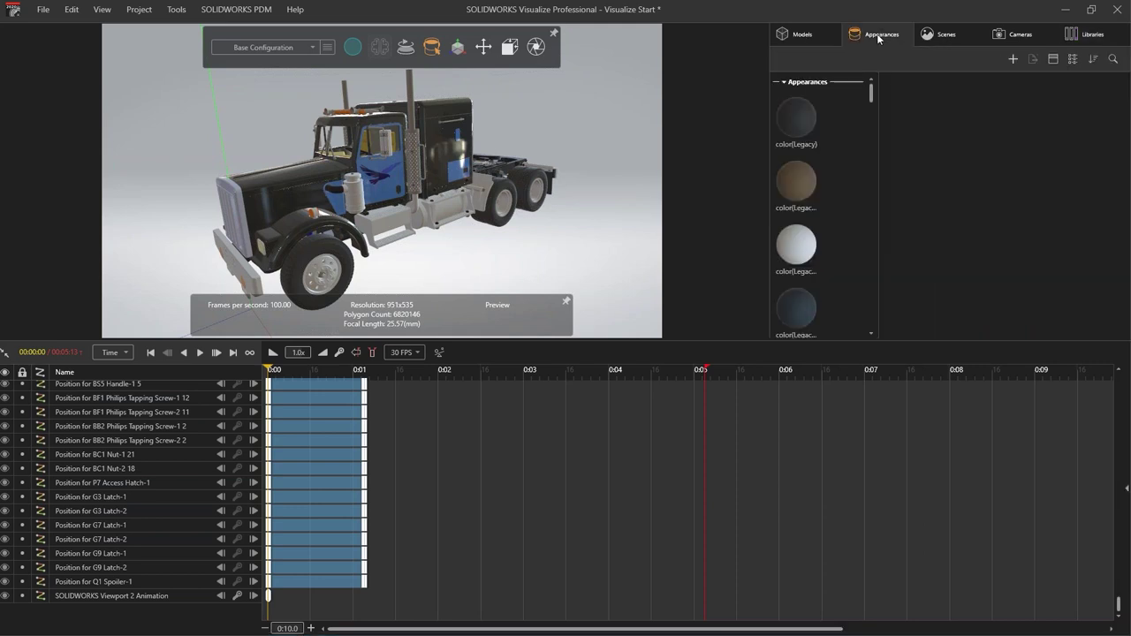
left_click(453, 214)
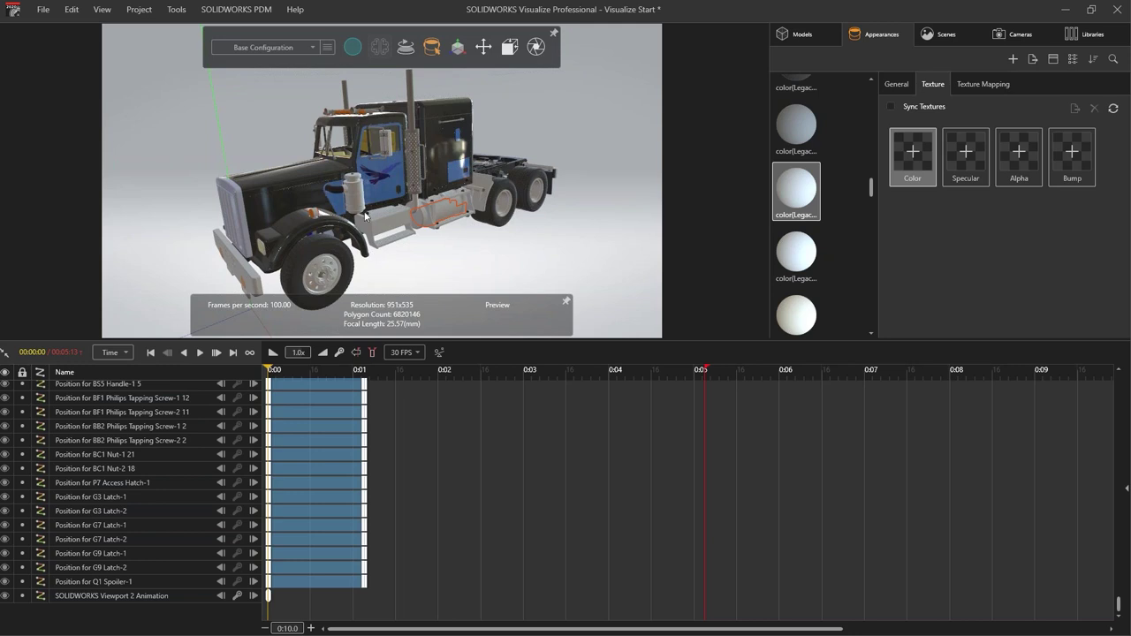
left_click(1088, 40)
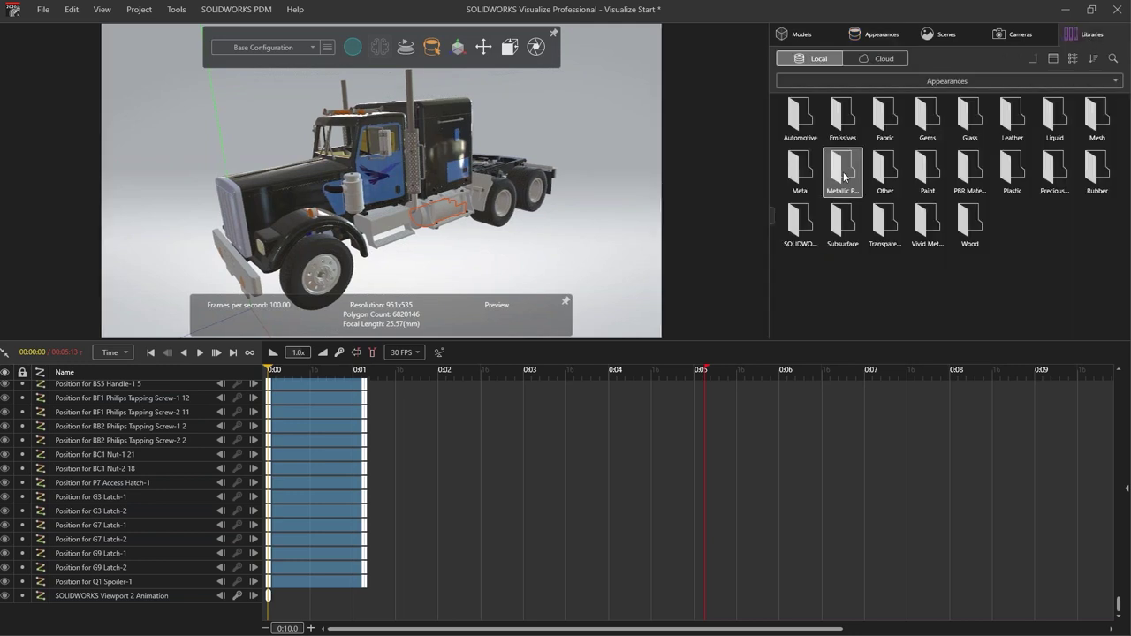
double_click(805, 180)
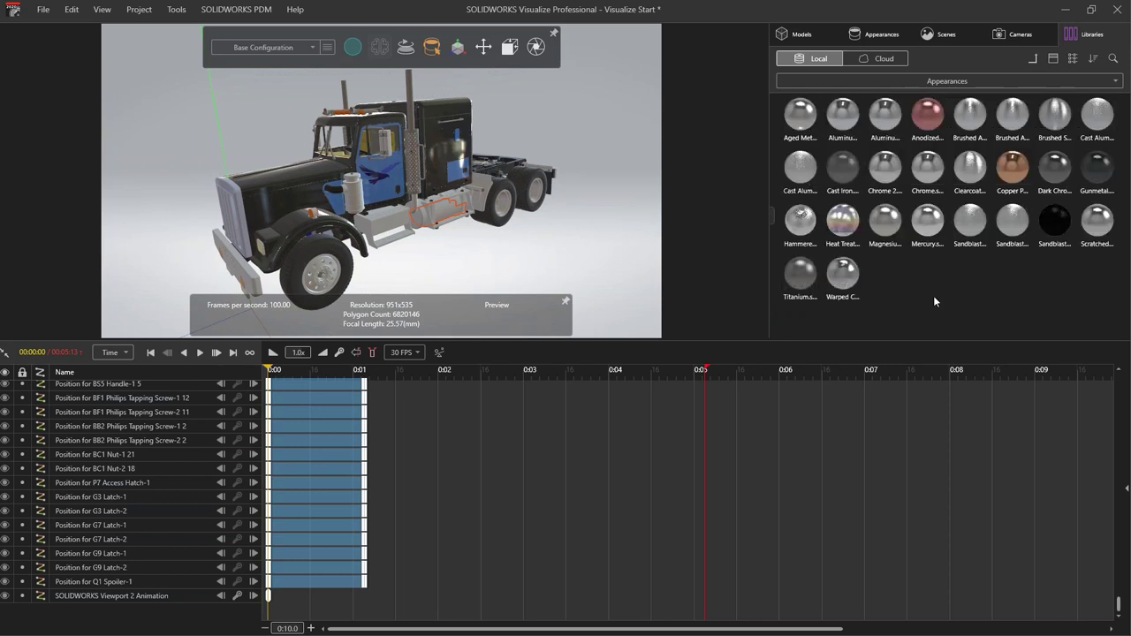
left_click_drag(927, 170, 395, 223)
left_click(870, 33)
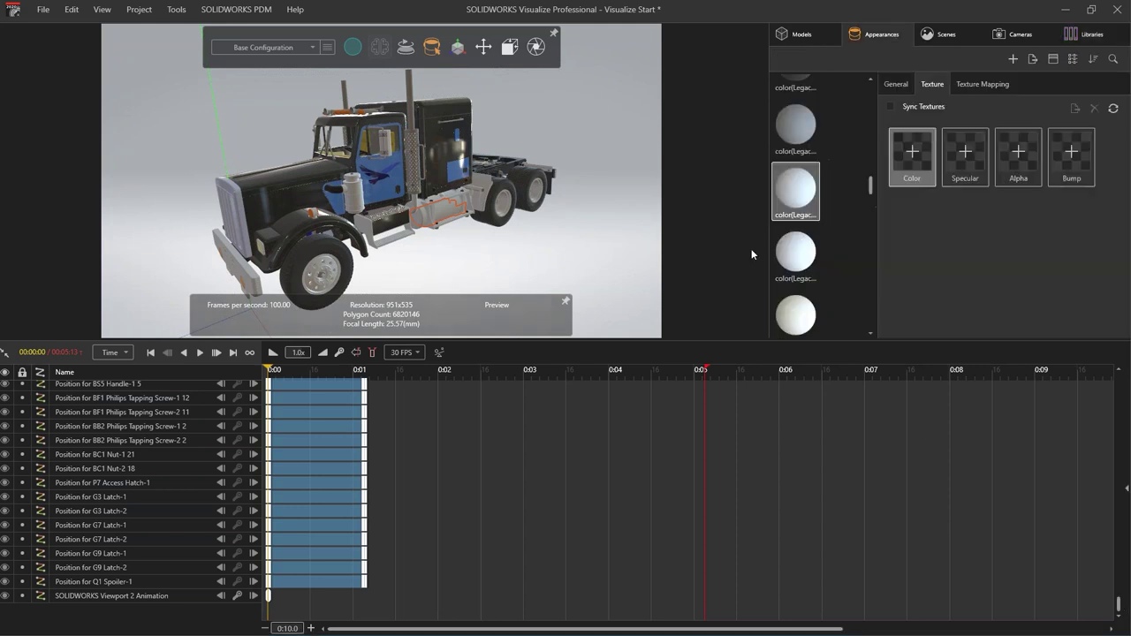
- Assign the Chrome appearance to all parts using the white material
left_click(391, 225)
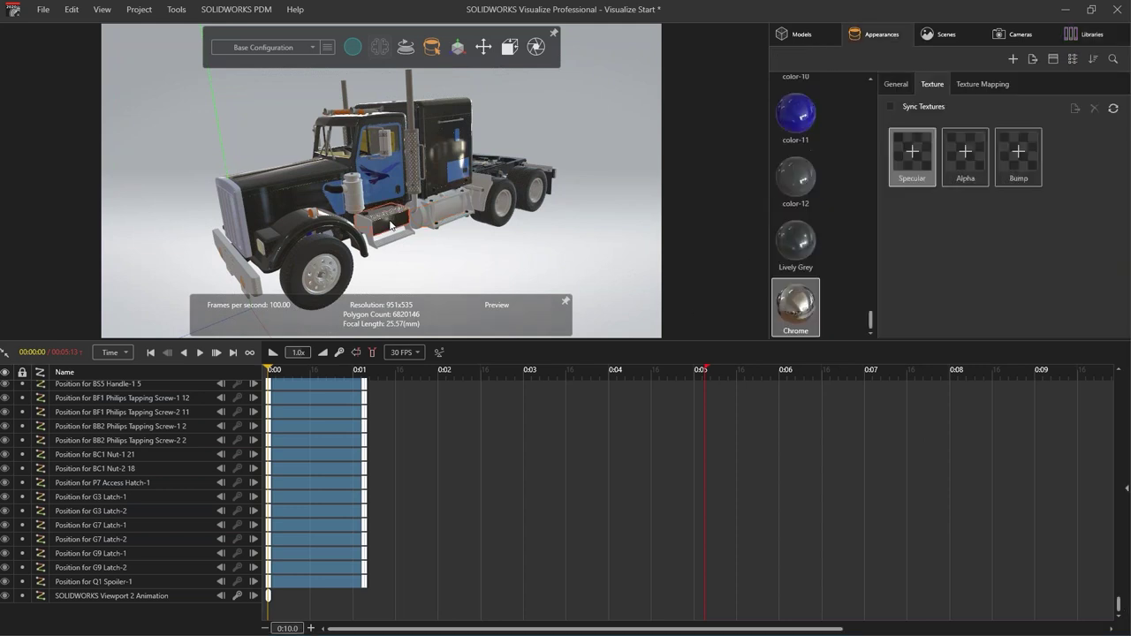
right_click(809, 314)
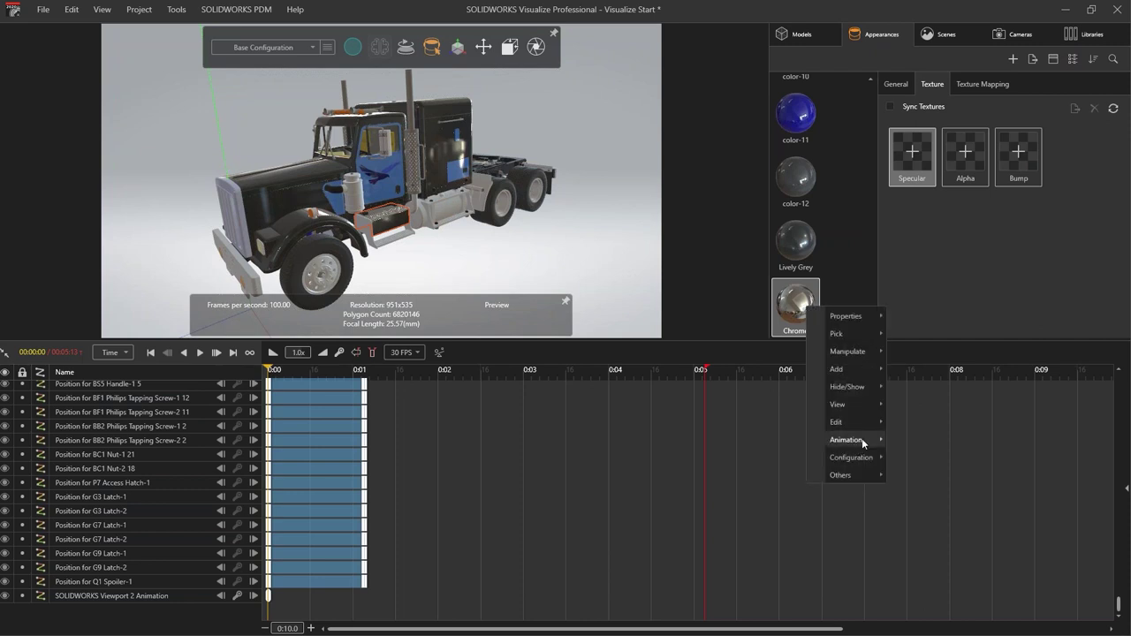
mouse_move(866, 441)
left_click(926, 538)
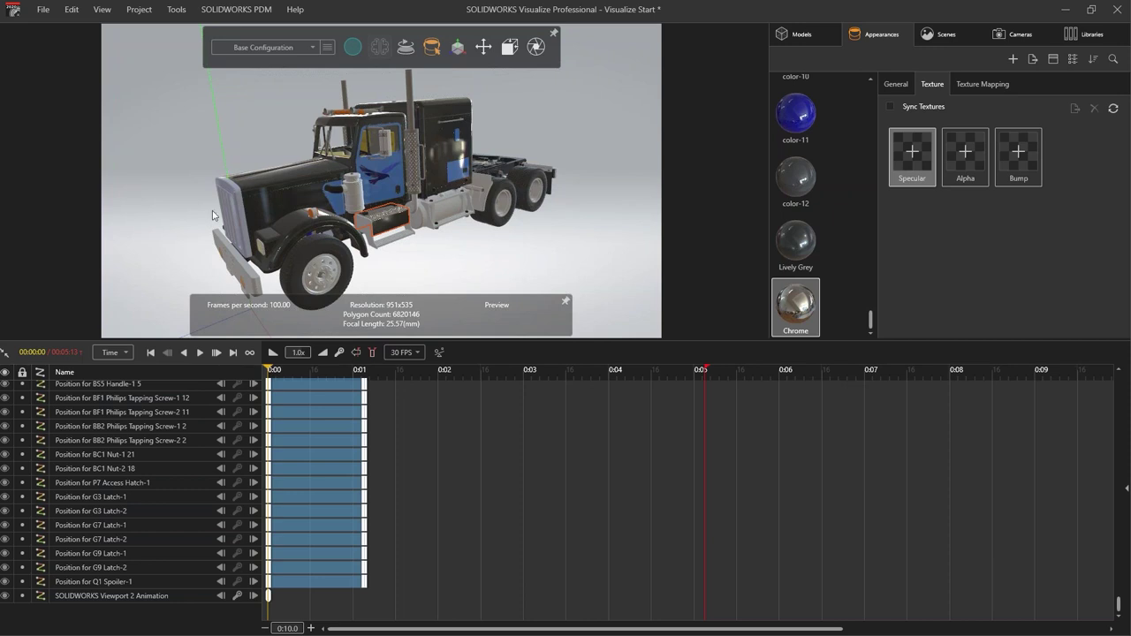
left_click(452, 212)
right_click(793, 113)
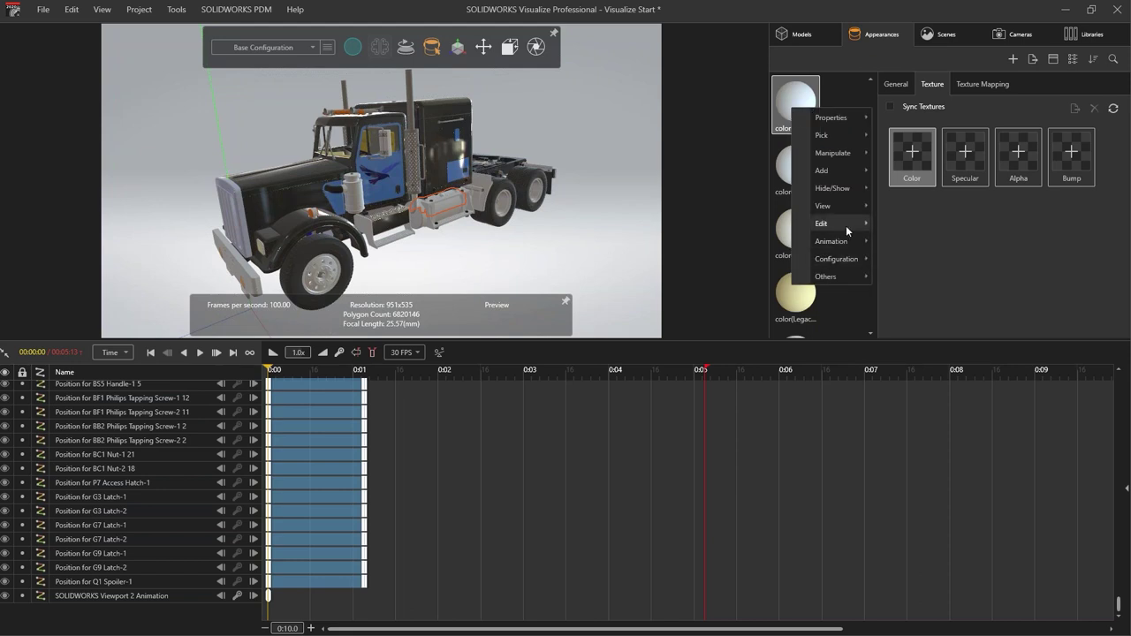
mouse_move(845, 228)
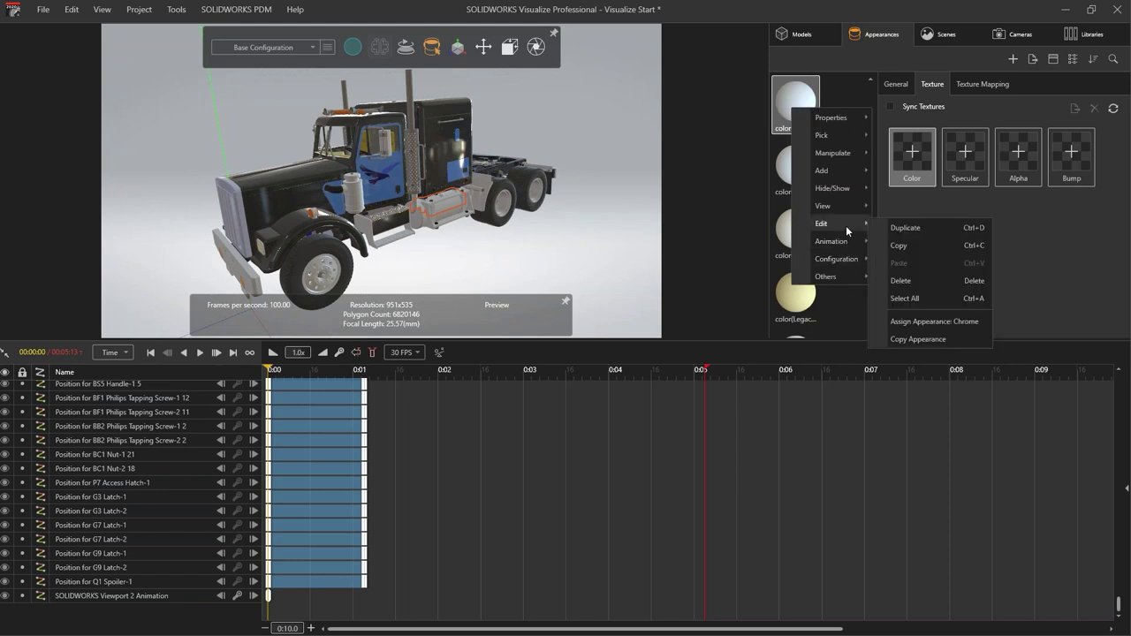
left_click(948, 323)
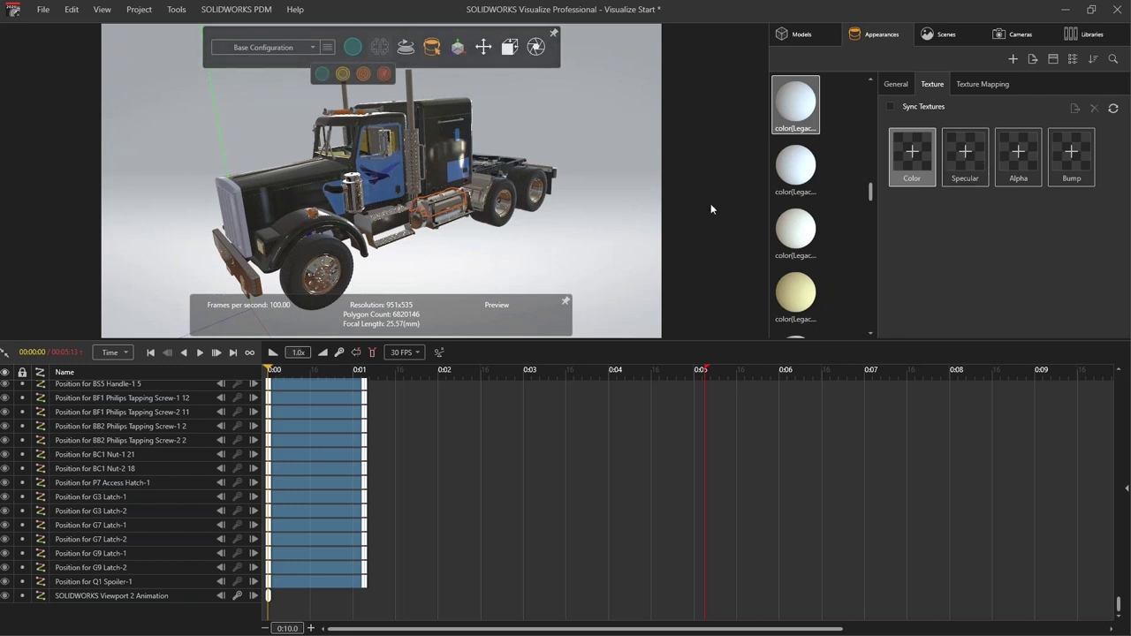
- Bring up the local appearance library in the Libraries tab
left_click(1086, 36)
left_click(947, 81)
left_click(825, 149)
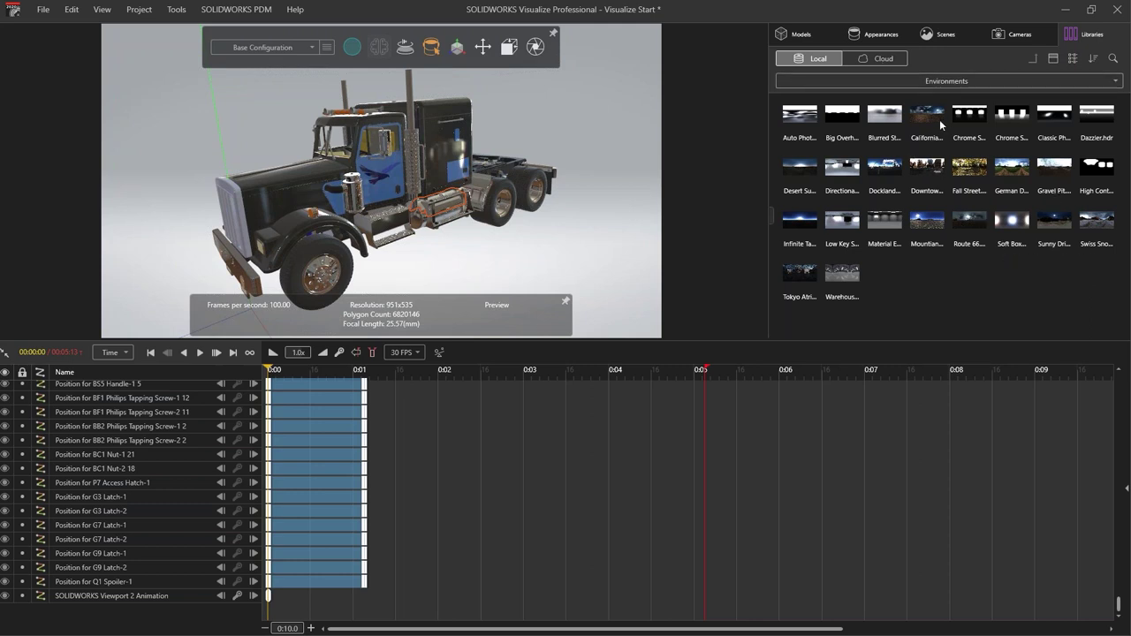
- Apply the California Desert Small environment and orbit the camera around the truck
left_click_drag(937, 119, 598, 192)
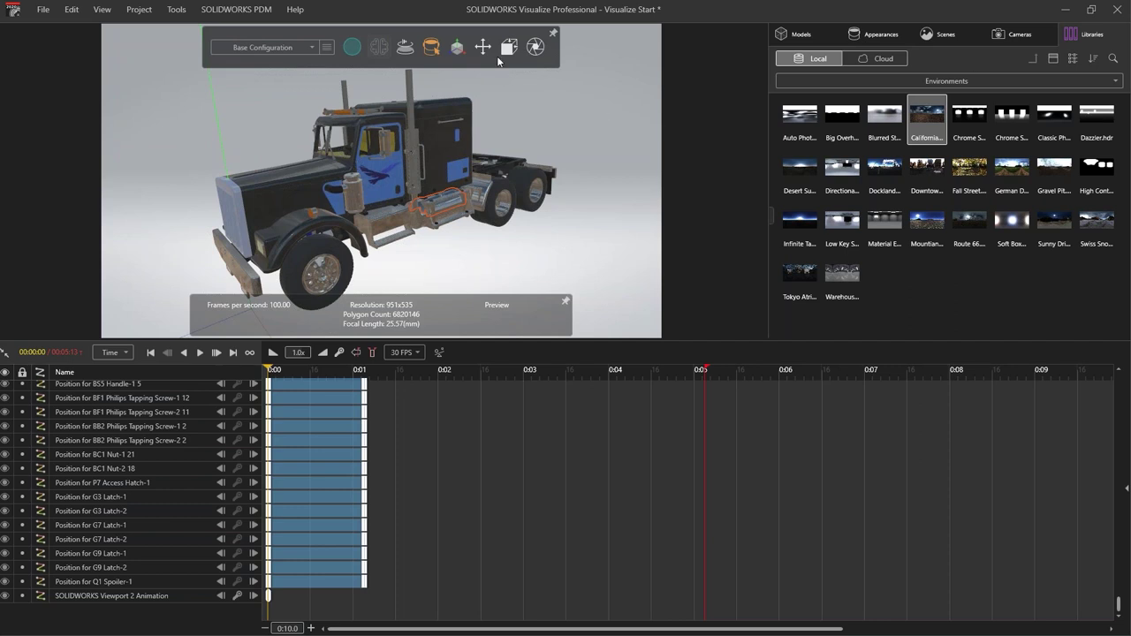
mouse_move(483, 49)
left_click(443, 73)
left_click_drag(502, 131, 548, 154)
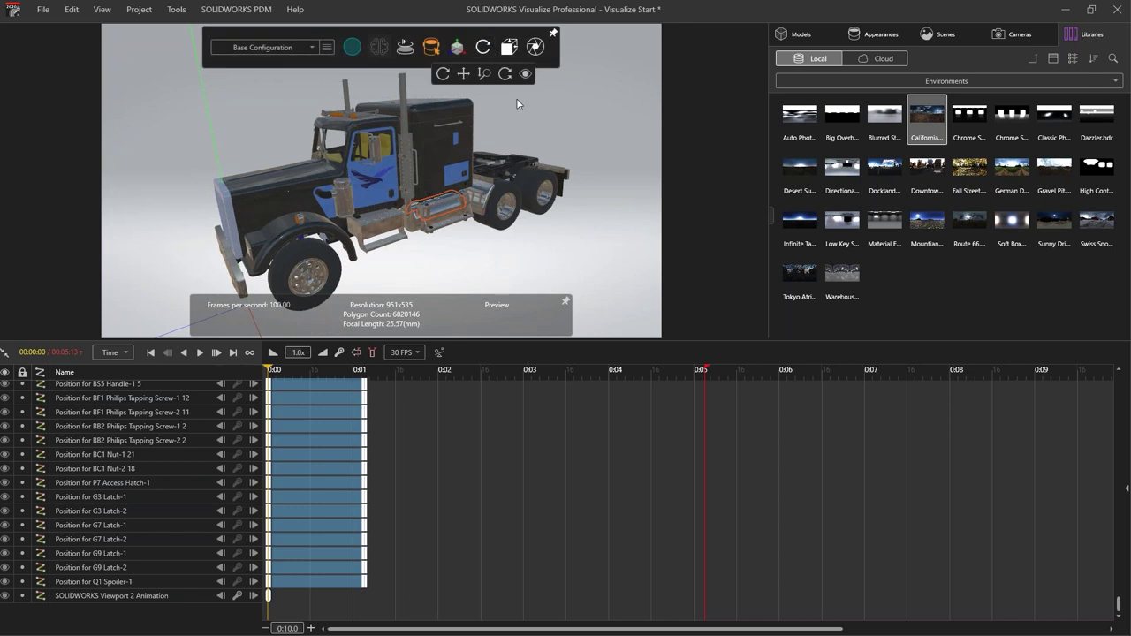
mouse_move(509, 46)
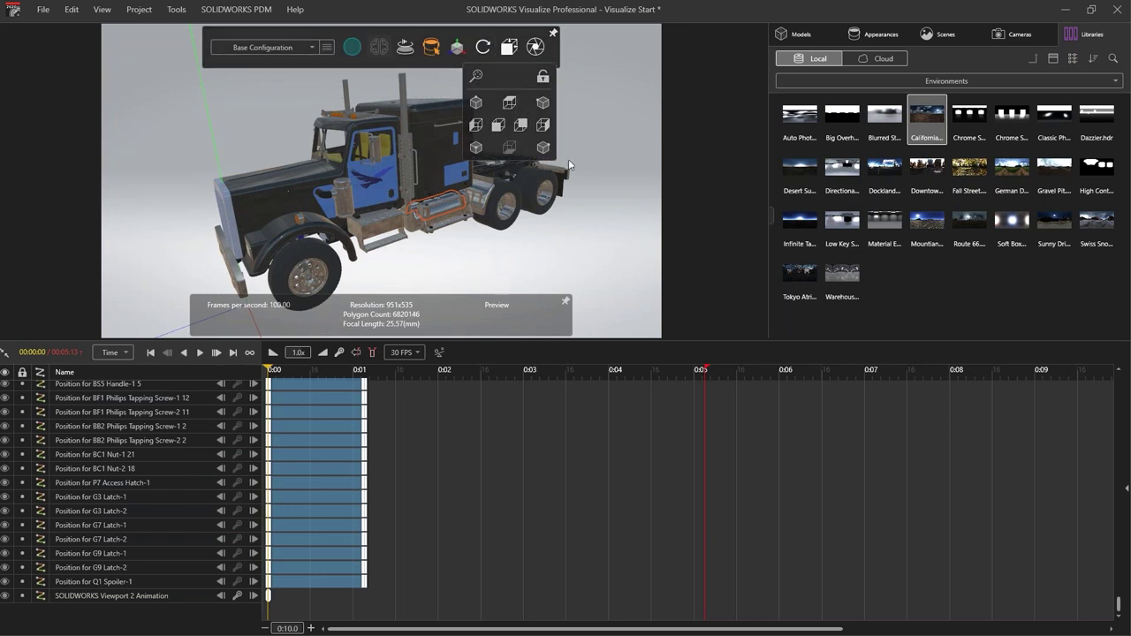
- Uncheck Visible in the Backplate properties to hide the grey backplate
right_click(607, 112)
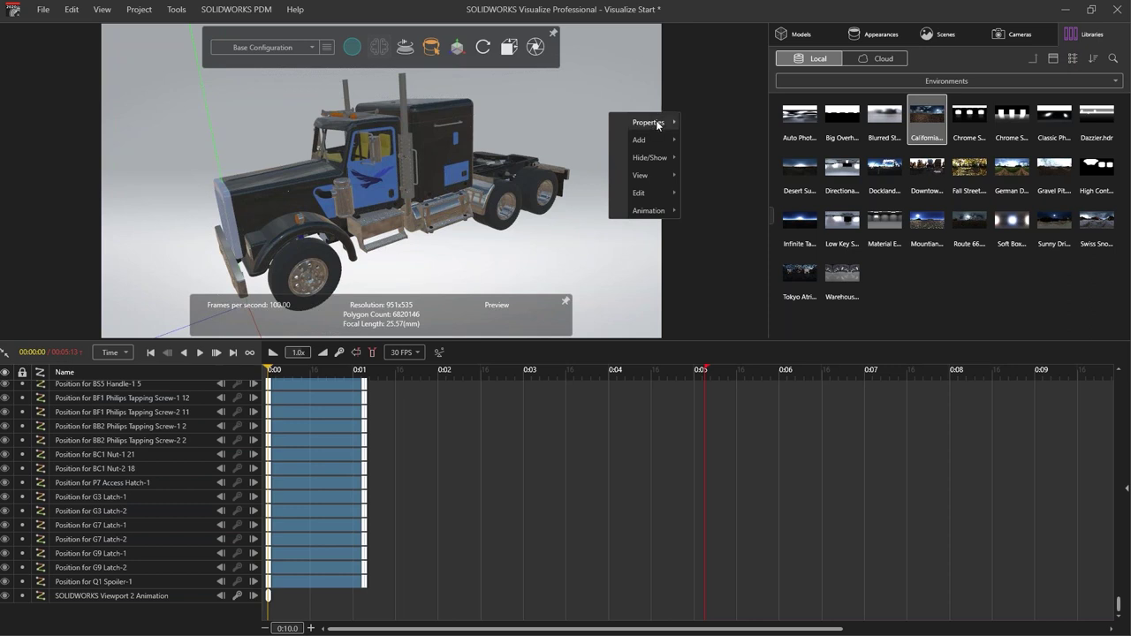
mouse_move(657, 126)
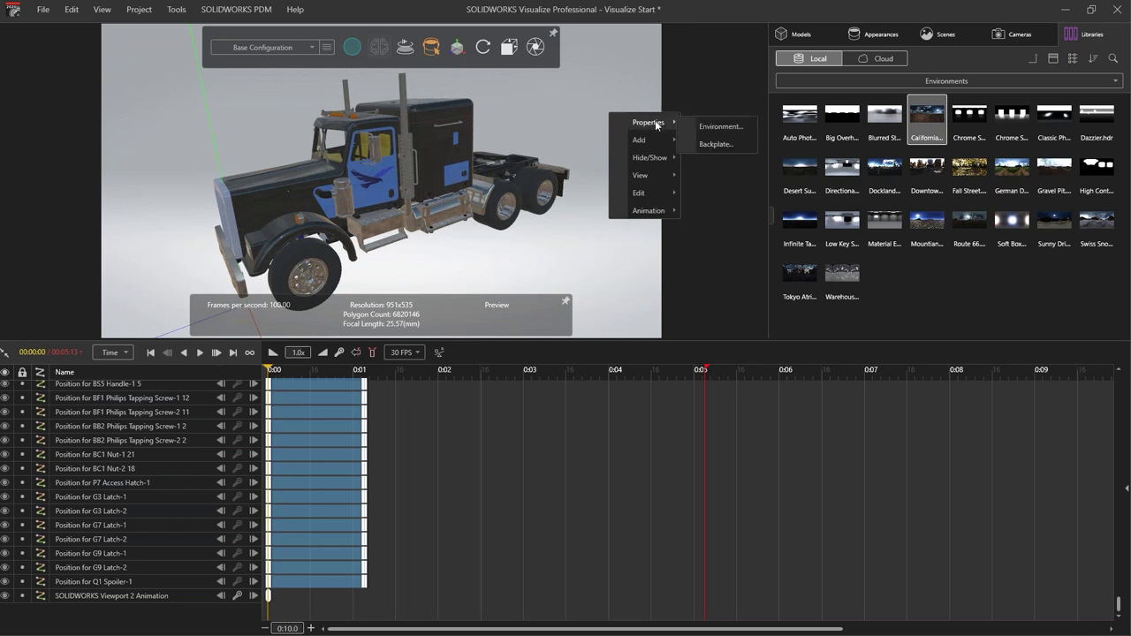
left_click(718, 146)
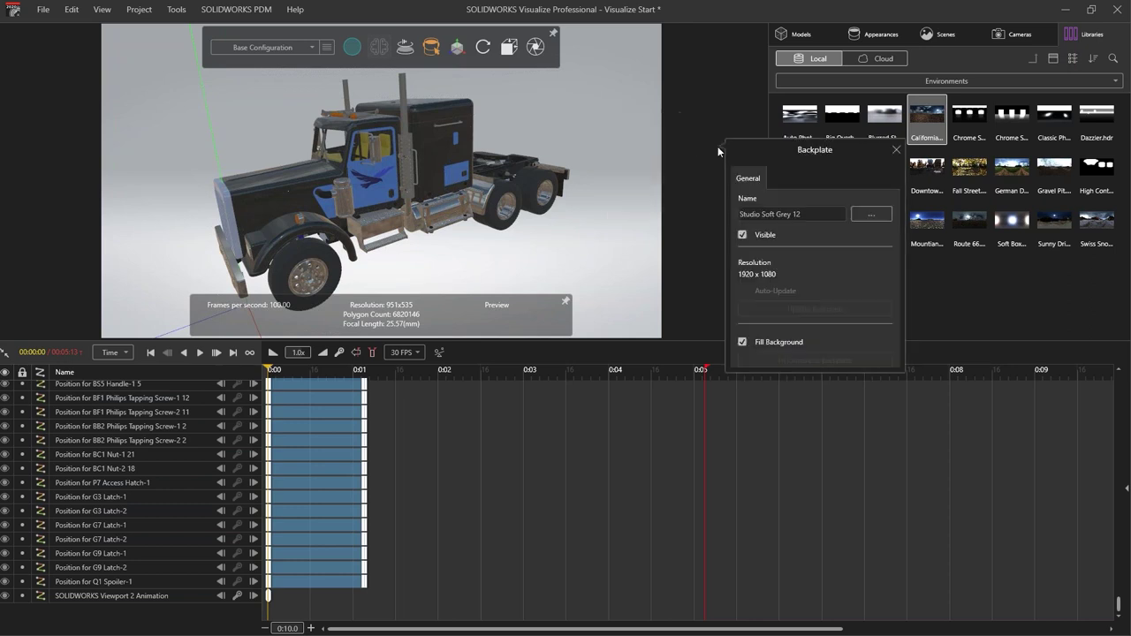
left_click(742, 235)
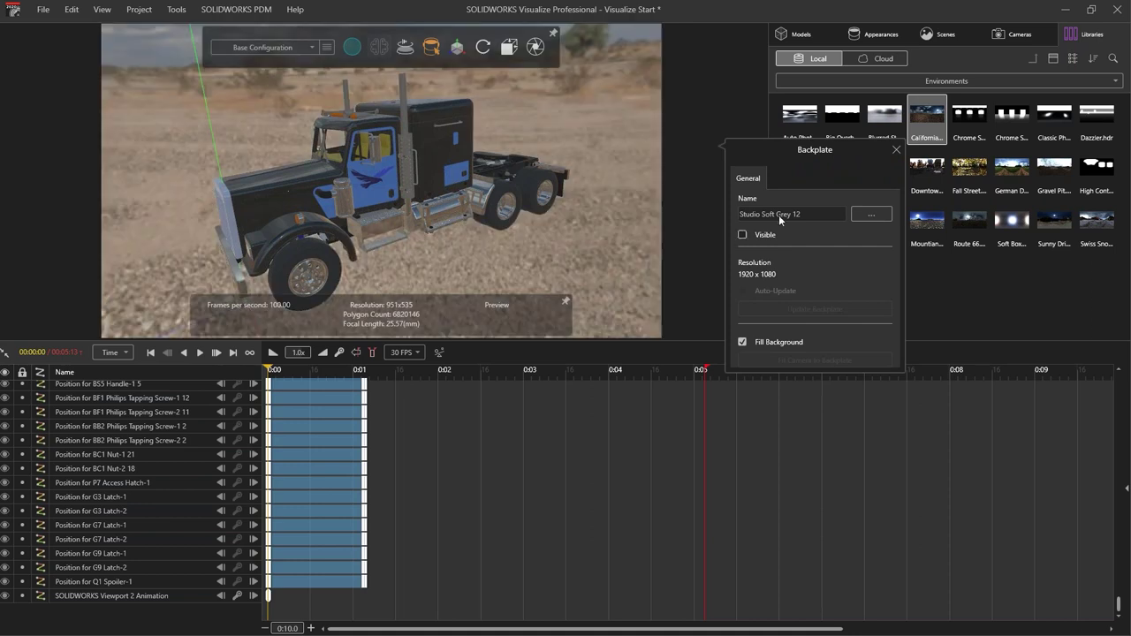
left_click(897, 152)
- Orbit the camera around the truck against the desert backdrop
mouse_move(482, 47)
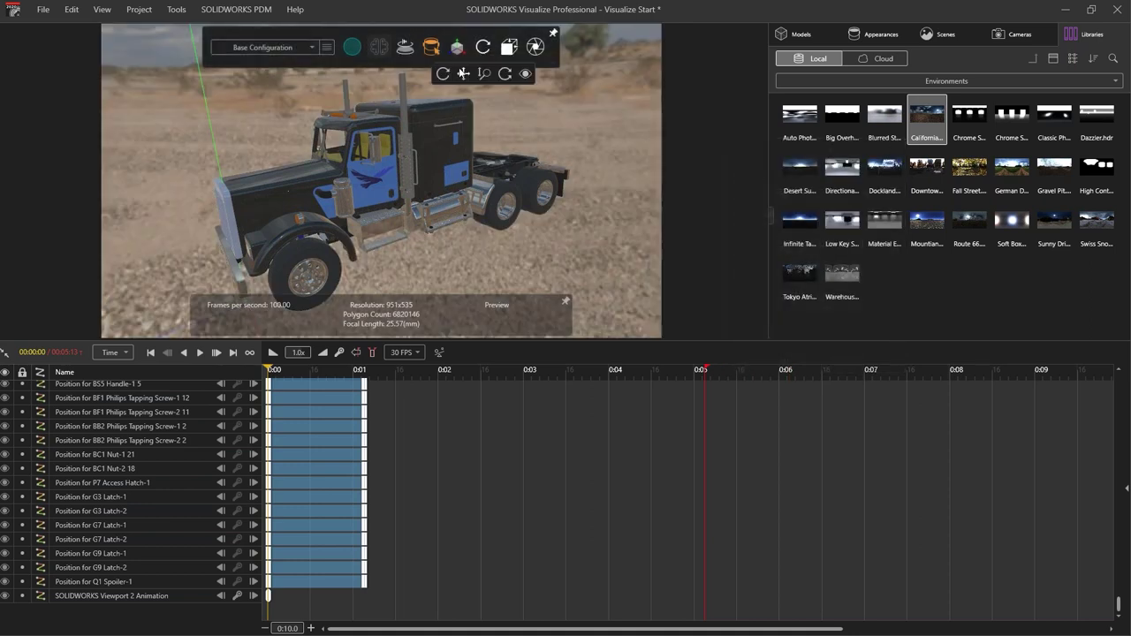
left_click(483, 47)
left_click_drag(453, 159, 490, 133)
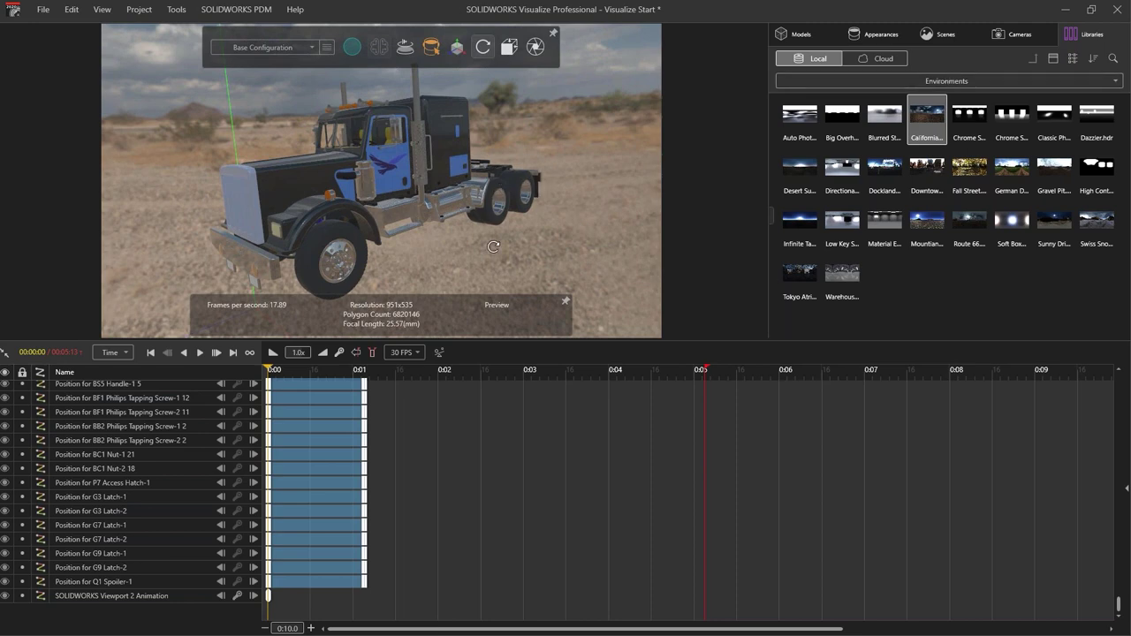
left_click(938, 34)
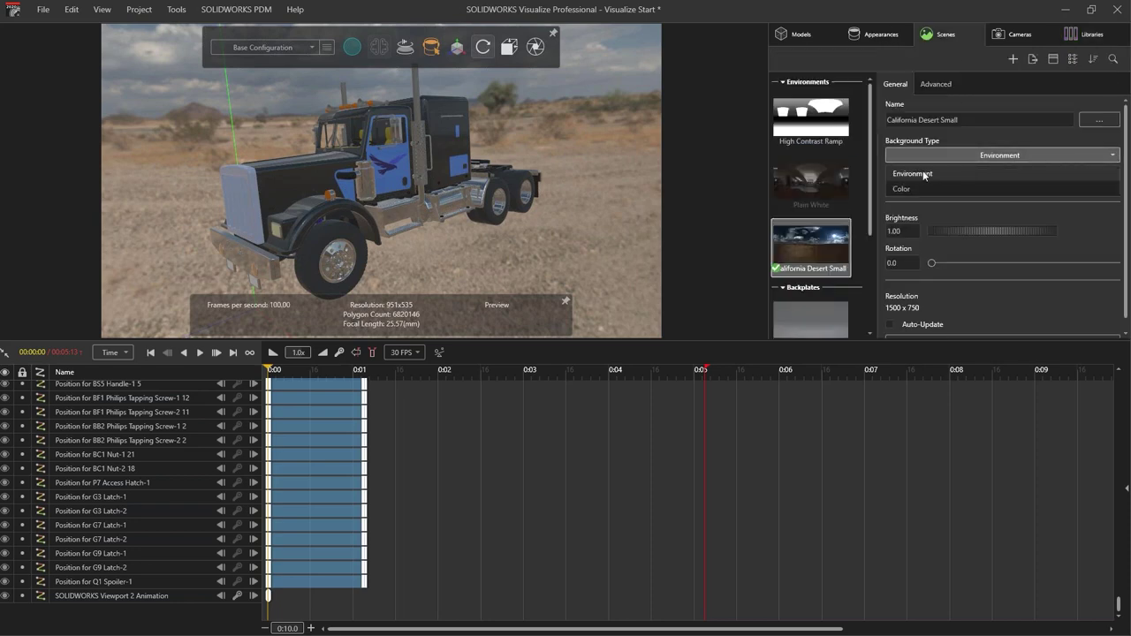
- Set the Background Type to Color with white as the background colour
left_click(912, 187)
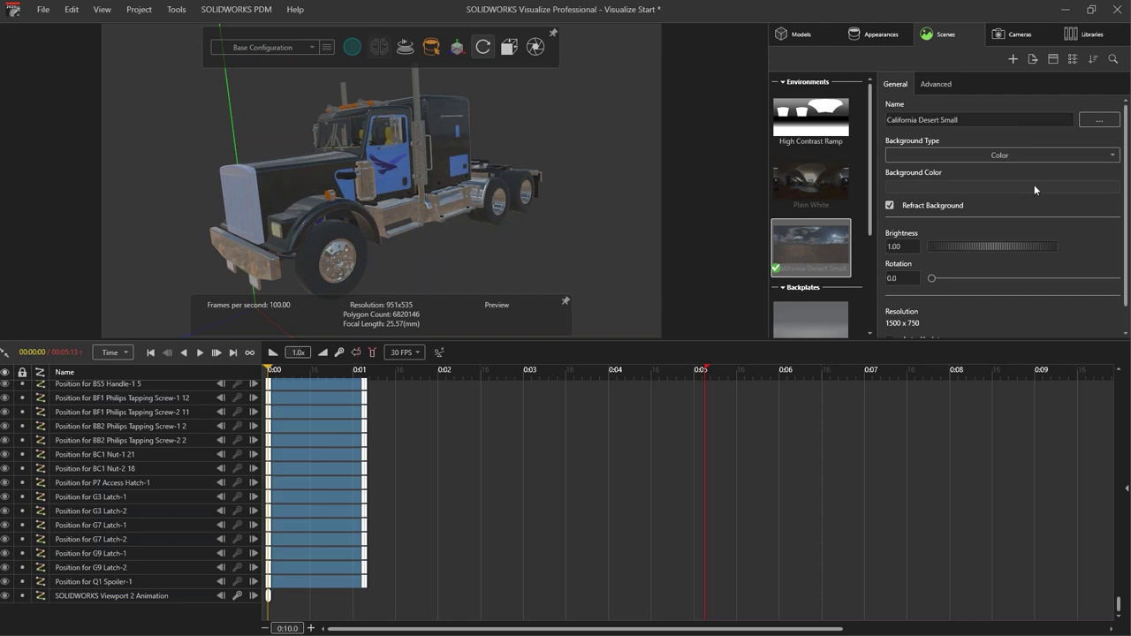
left_click(938, 187)
left_click(848, 206)
left_click(805, 191)
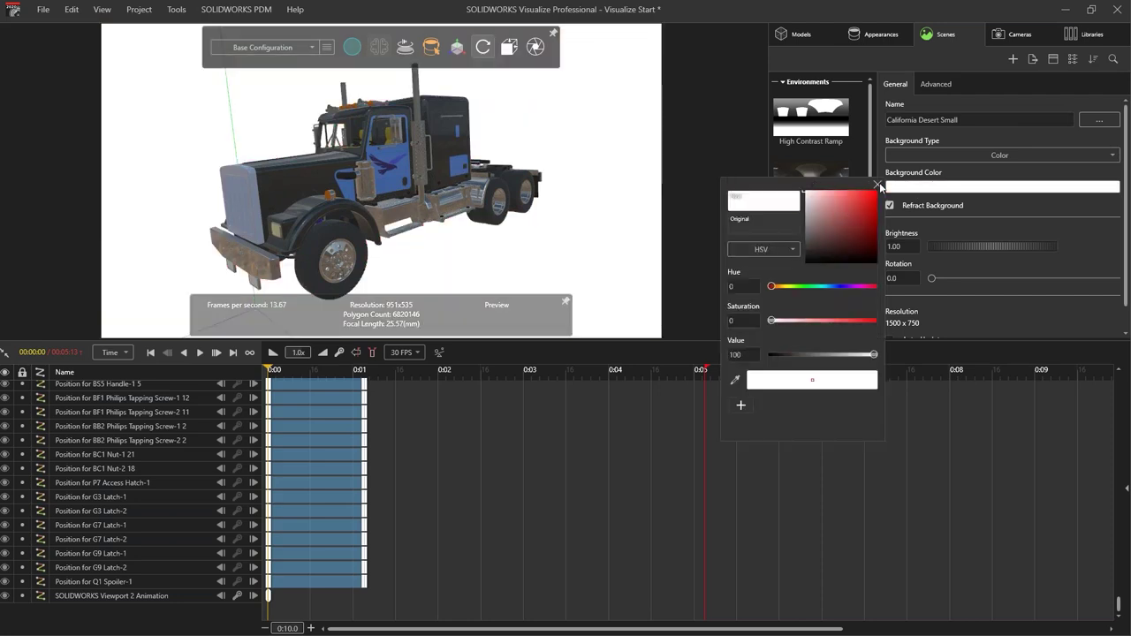
left_click(877, 185)
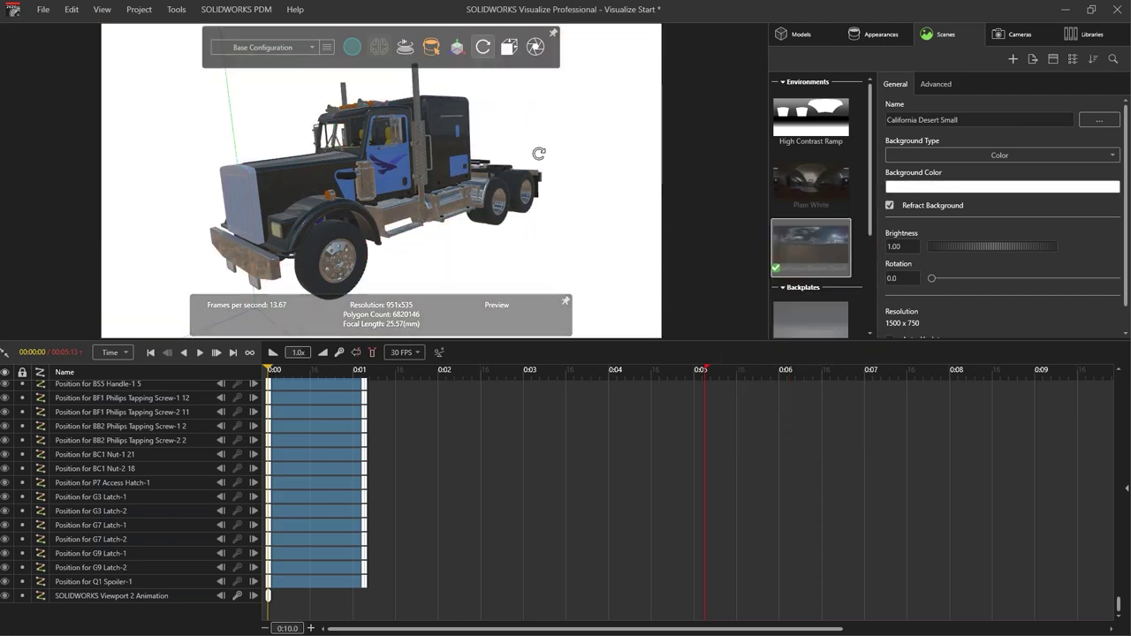
- Orbit to the truck's side, scrub the cab lift, and add a camera keyframe
left_click_drag(521, 157, 508, 157)
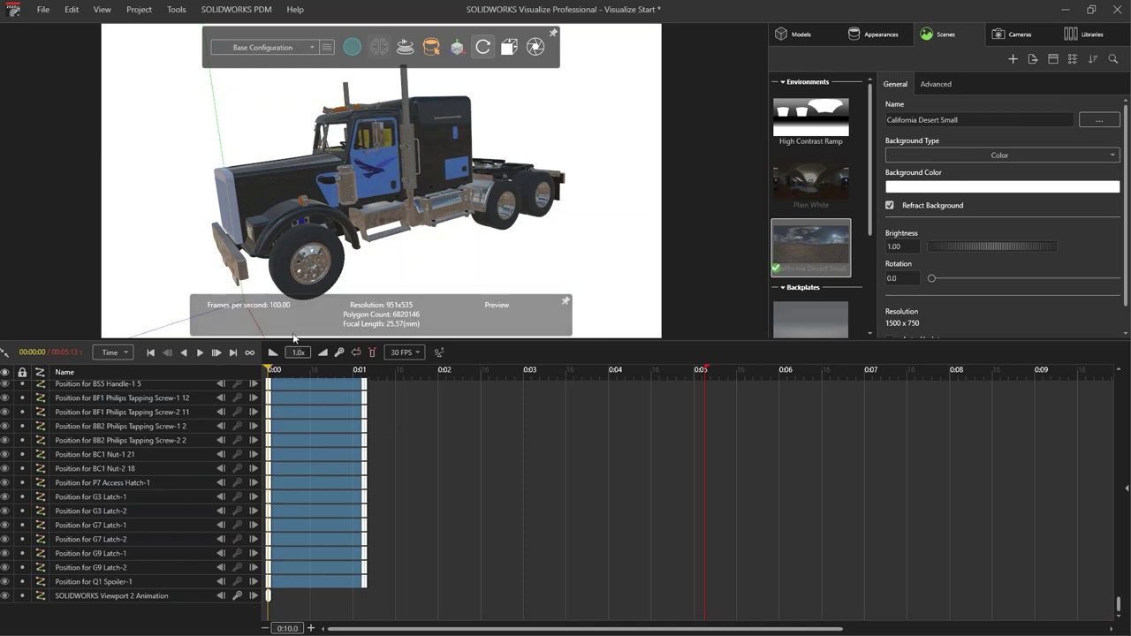
left_click_drag(281, 373, 375, 389)
left_click(237, 596)
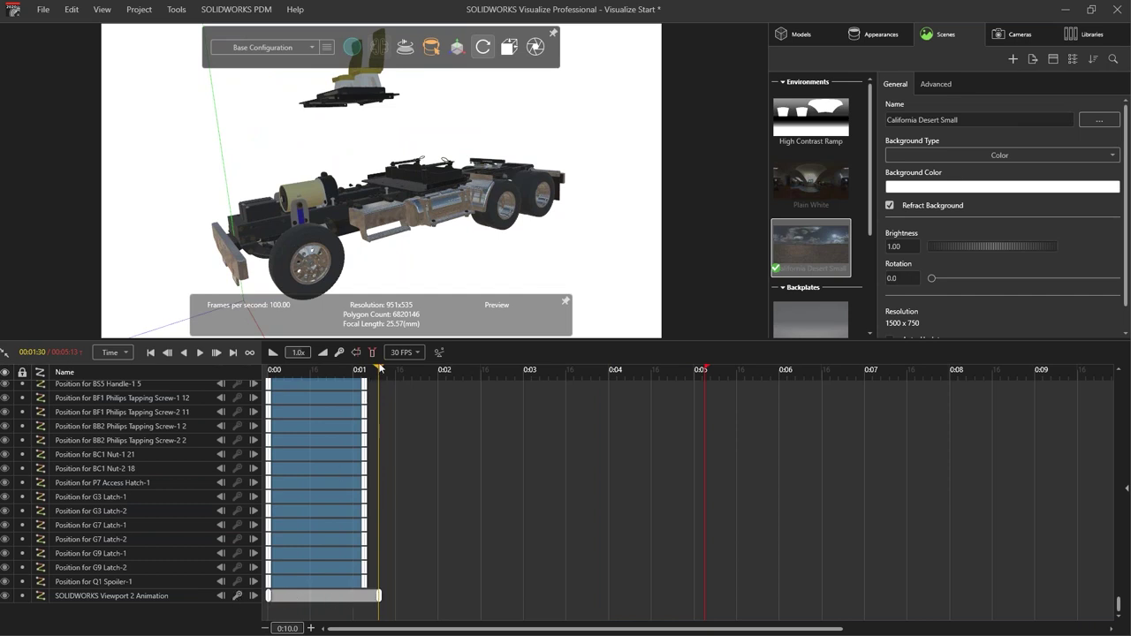
- Advance until the cab lifts, then zoom and pan to frame the whole exploded truck
left_click_drag(386, 367, 404, 371)
mouse_move(493, 51)
left_click(482, 74)
scroll(482, 74, "down", 3)
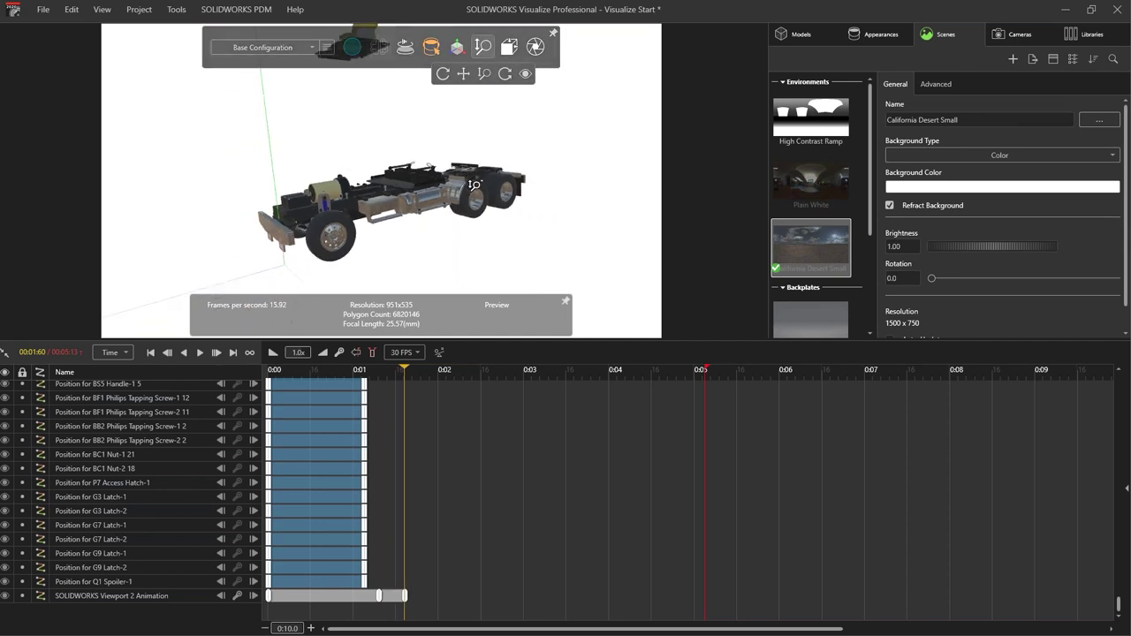
left_click(464, 75)
left_click_drag(459, 151, 464, 209)
mouse_move(484, 49)
left_click(484, 74)
mouse_move(455, 147)
left_mouse_down()
mouse_move(460, 179)
mouse_move(454, 151)
mouse_move(455, 162)
left_mouse_up()
left_click(464, 74)
left_click(484, 74)
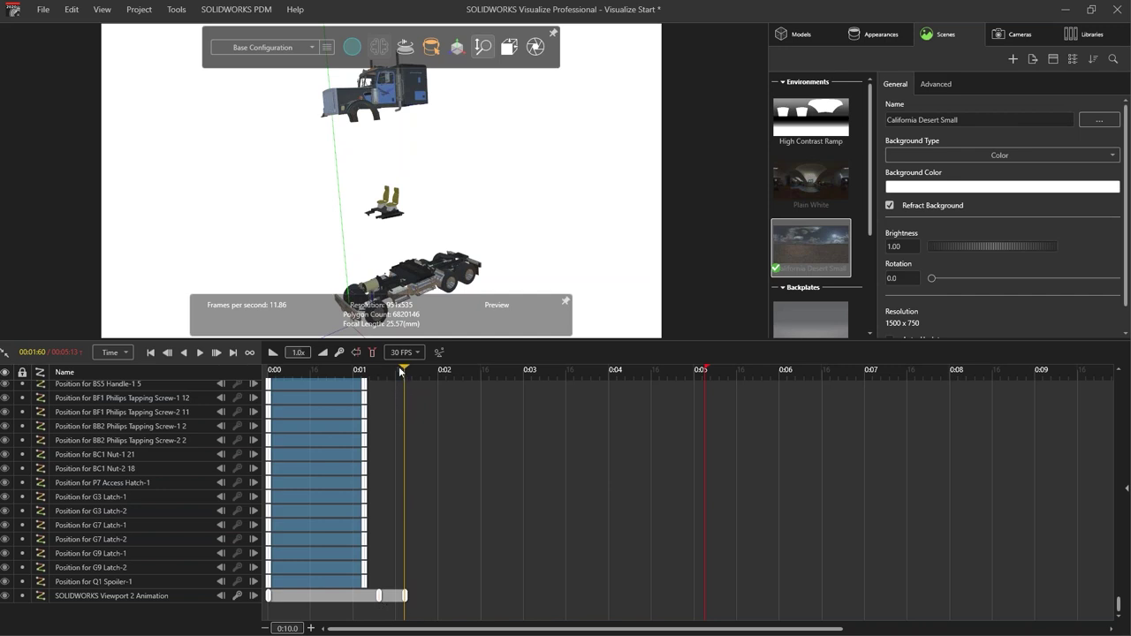
- Add a camera keyframe at 0:03, recentre the gearbox at 0:03.20, then rewind to 1.8 s
left_click_drag(399, 366, 523, 382)
left_click(238, 596)
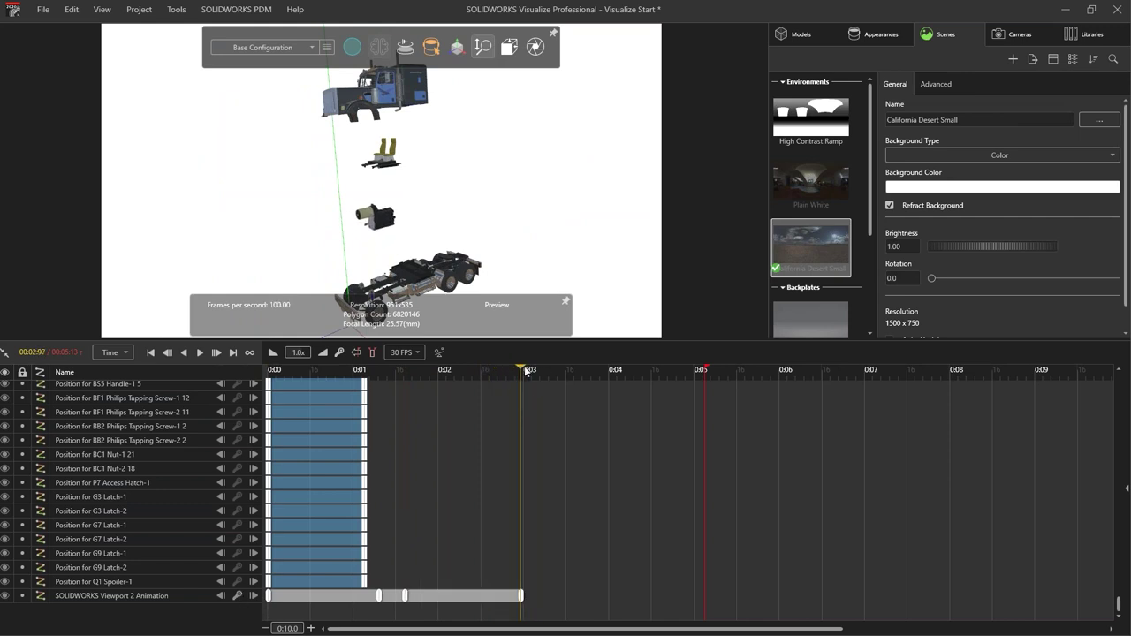
left_click(541, 370)
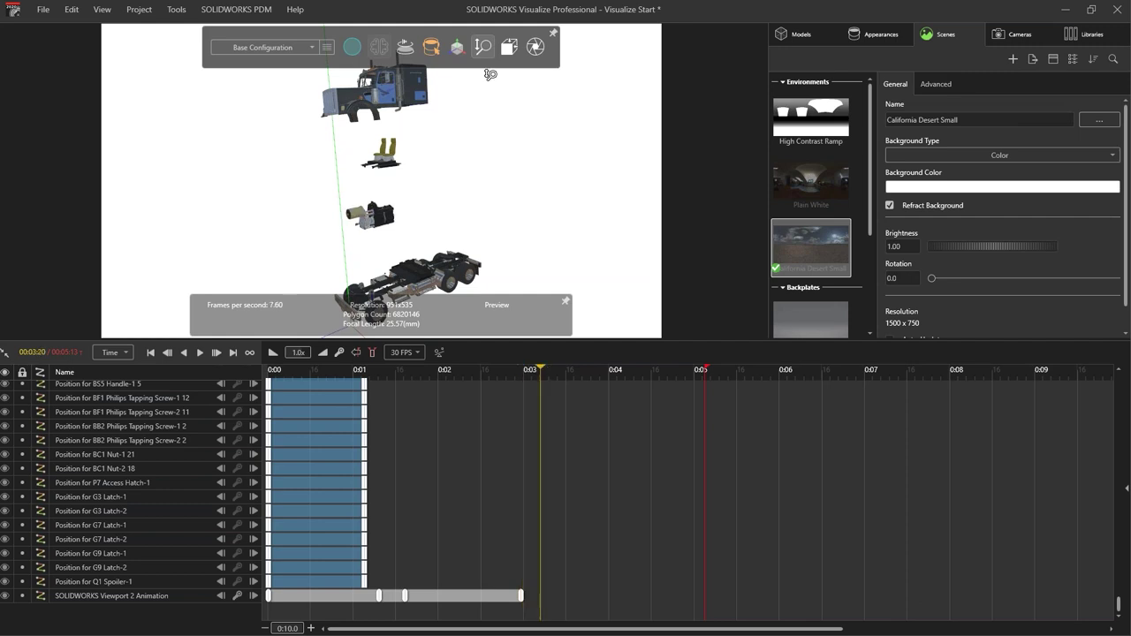
scroll(370, 175, "up", 3)
scroll(371, 175, "up", 3)
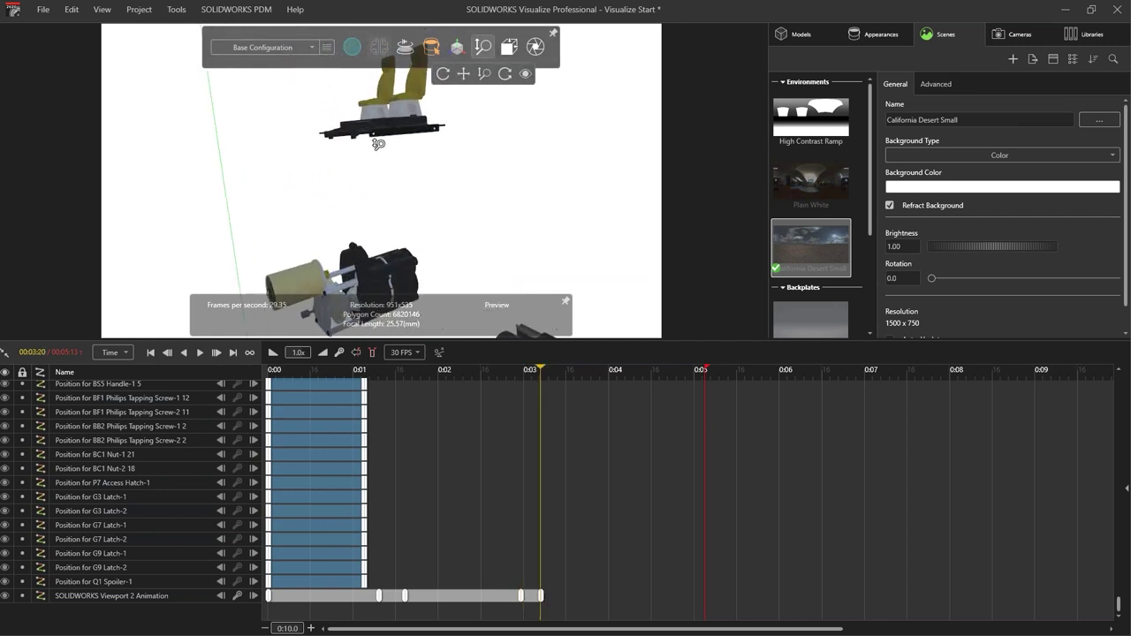
left_click(463, 73)
left_click_drag(376, 251, 456, 149)
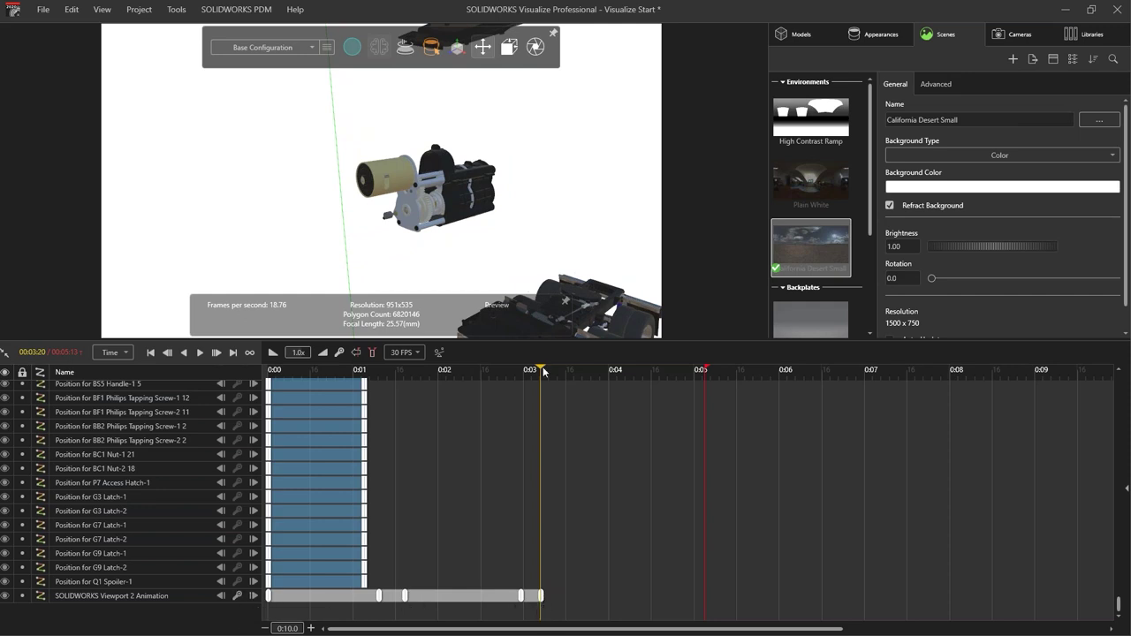
left_click_drag(531, 374, 377, 597)
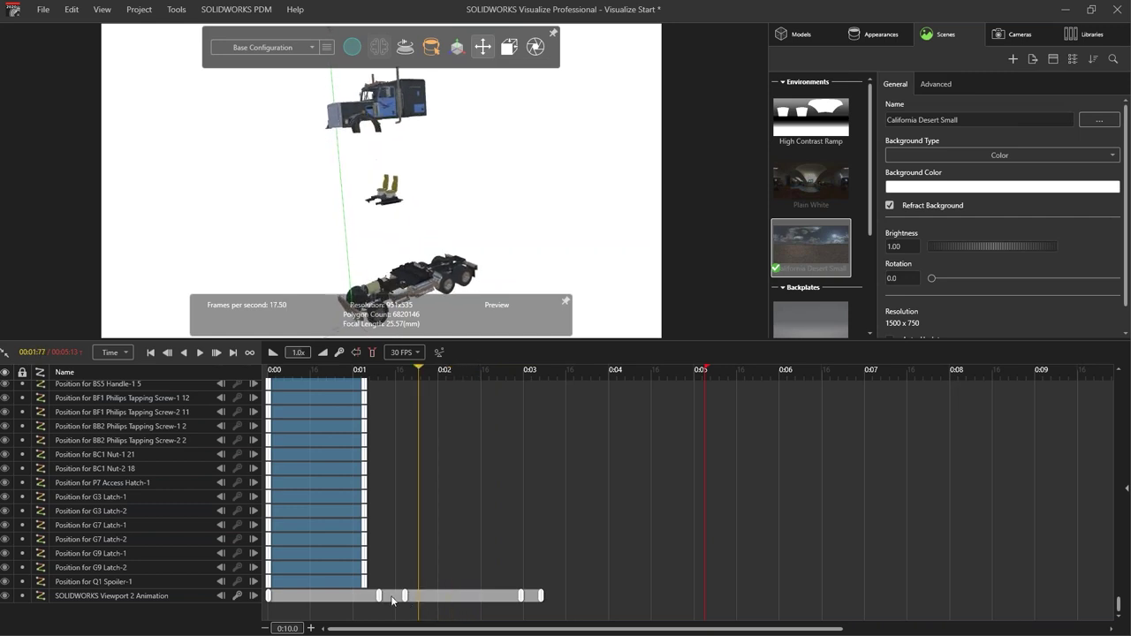
left_click(375, 597)
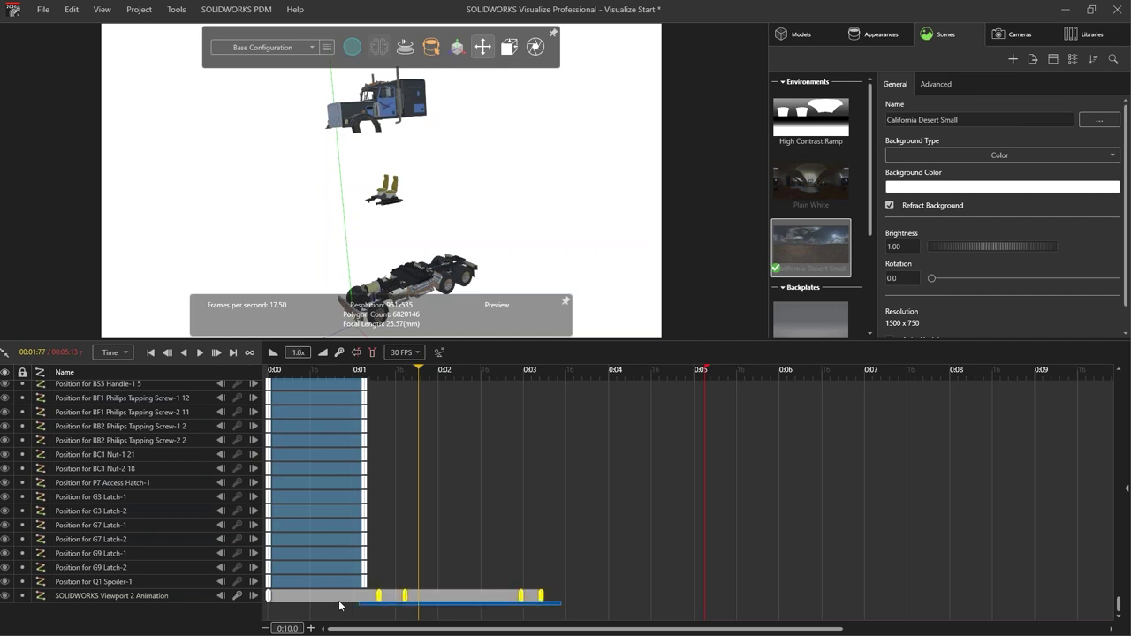
- Set the Viewport 2 keyframes' In and Out transitions to Flat, preview, then deselect
left_click(1127, 488)
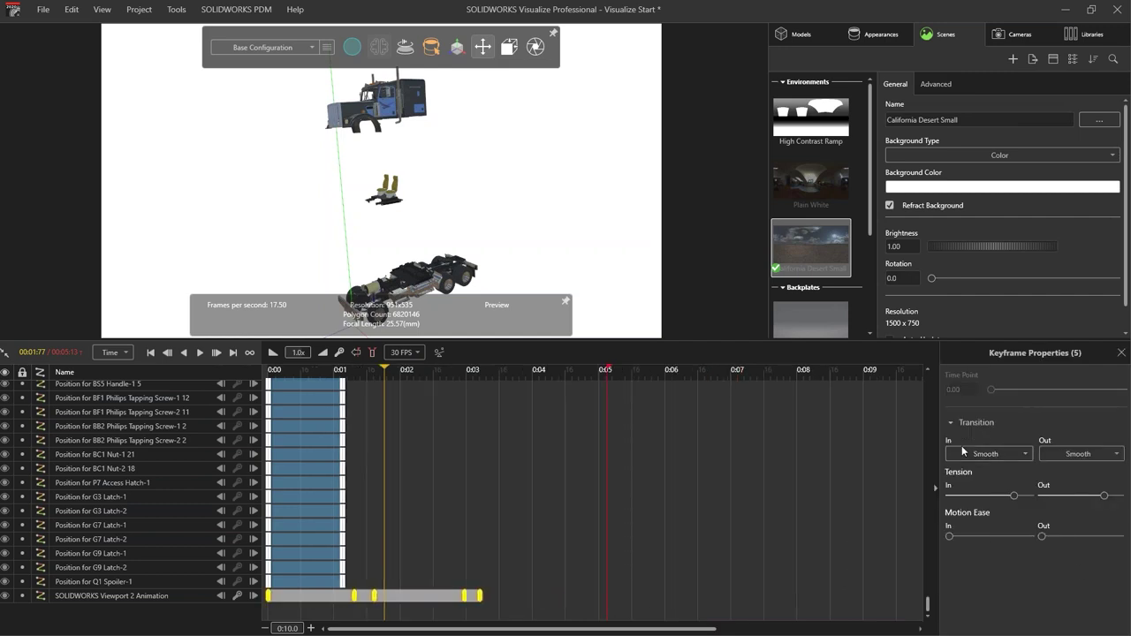
left_click(1010, 455)
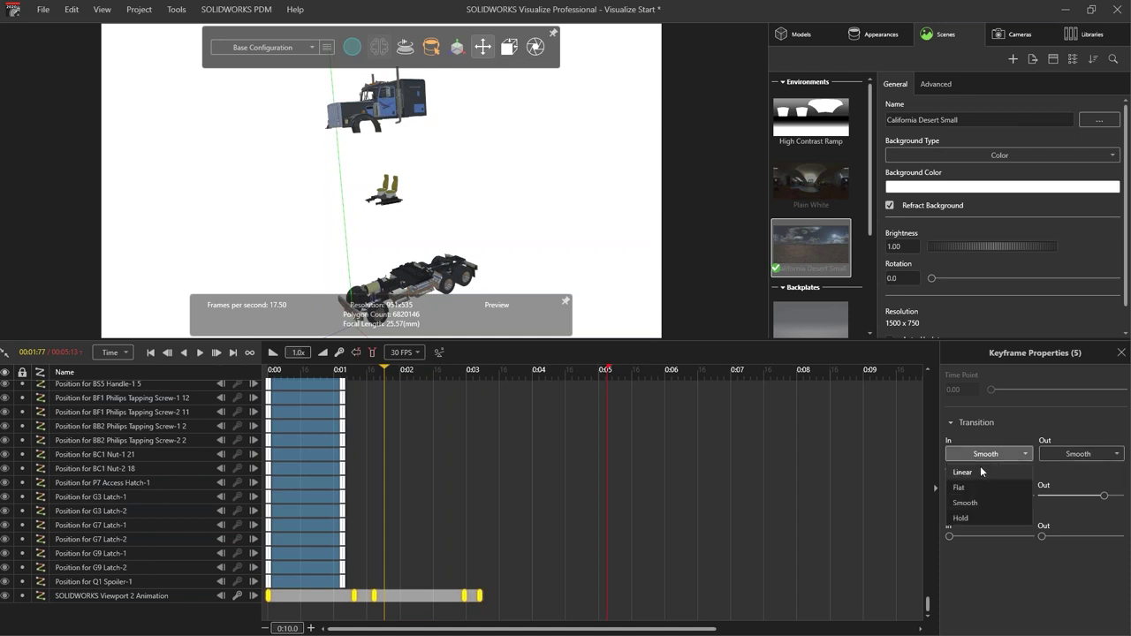
key("Escape")
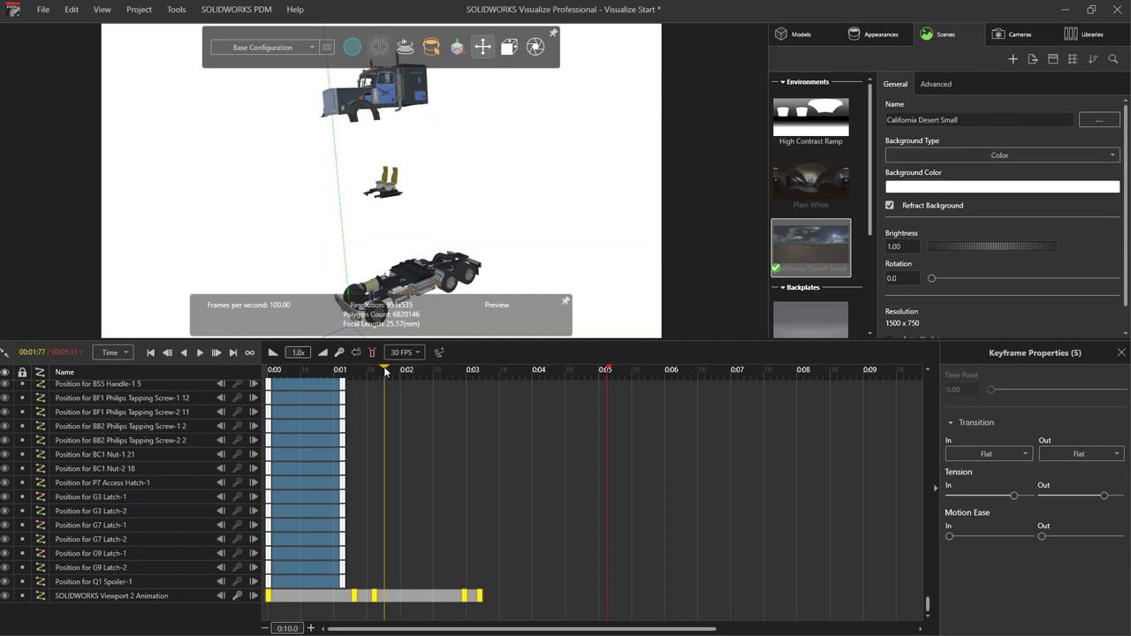
left_click_drag(383, 365, 486, 397)
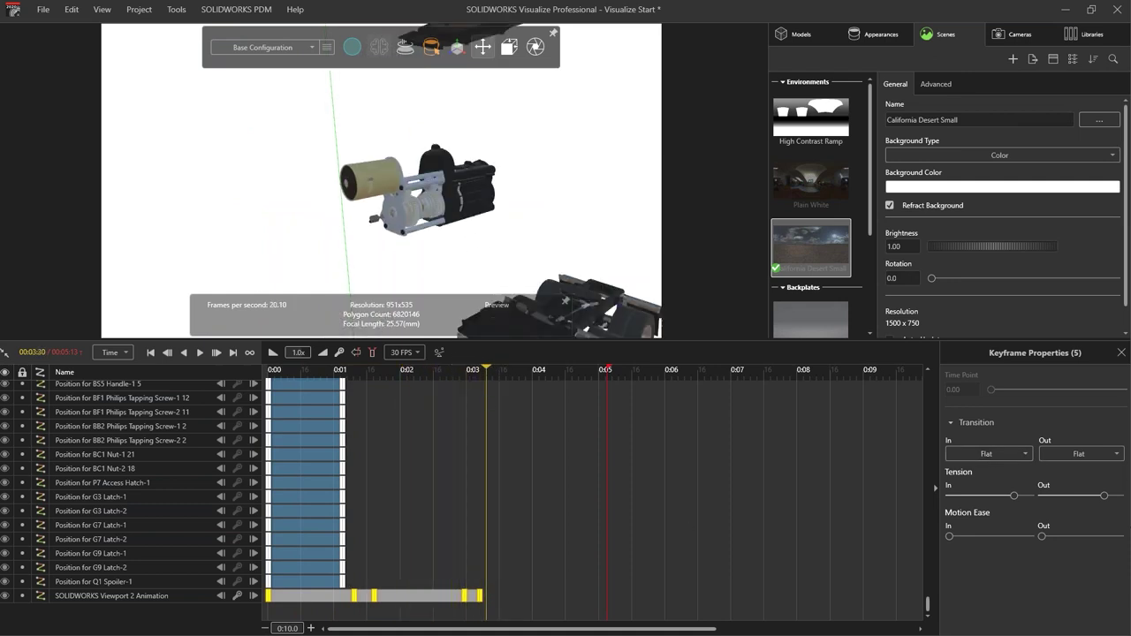
left_click(533, 493)
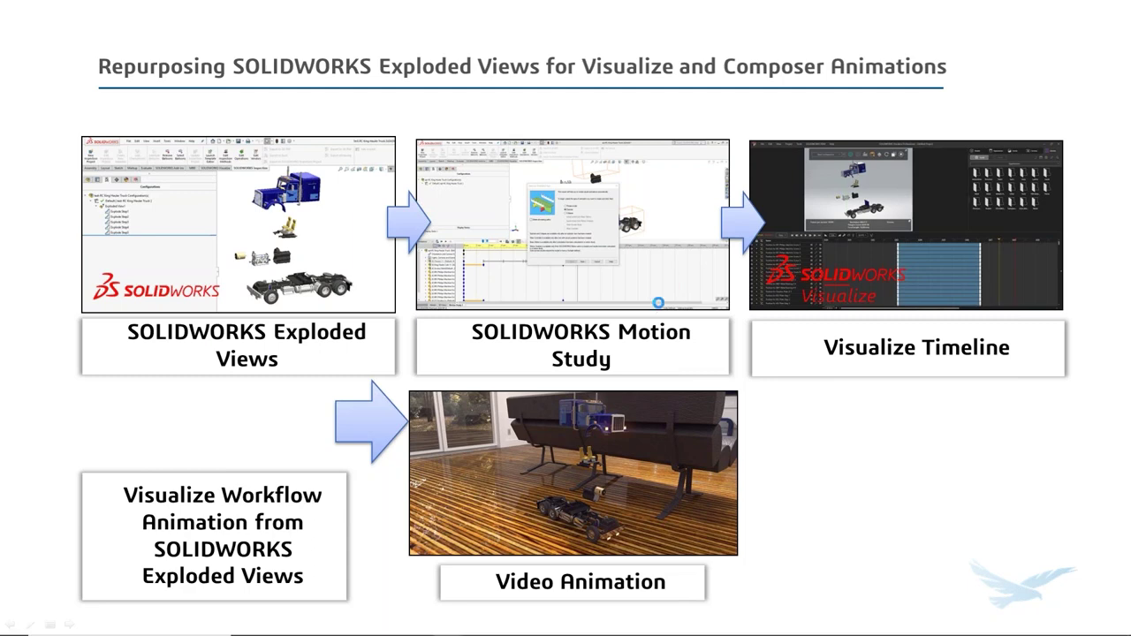
left_click(659, 309)
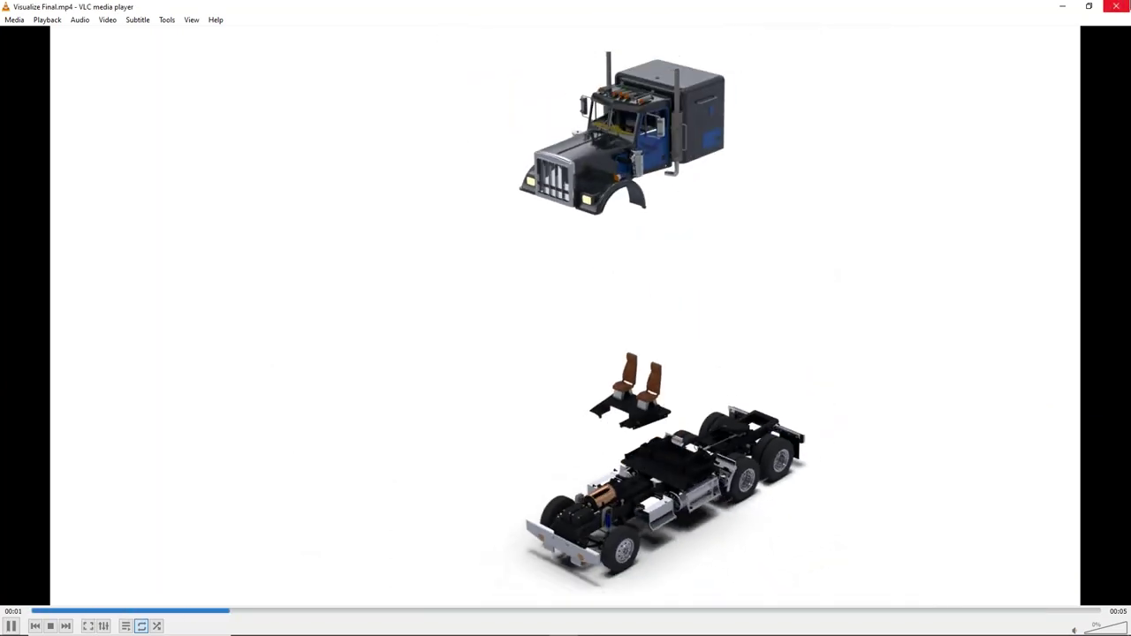
left_click(1119, 7)
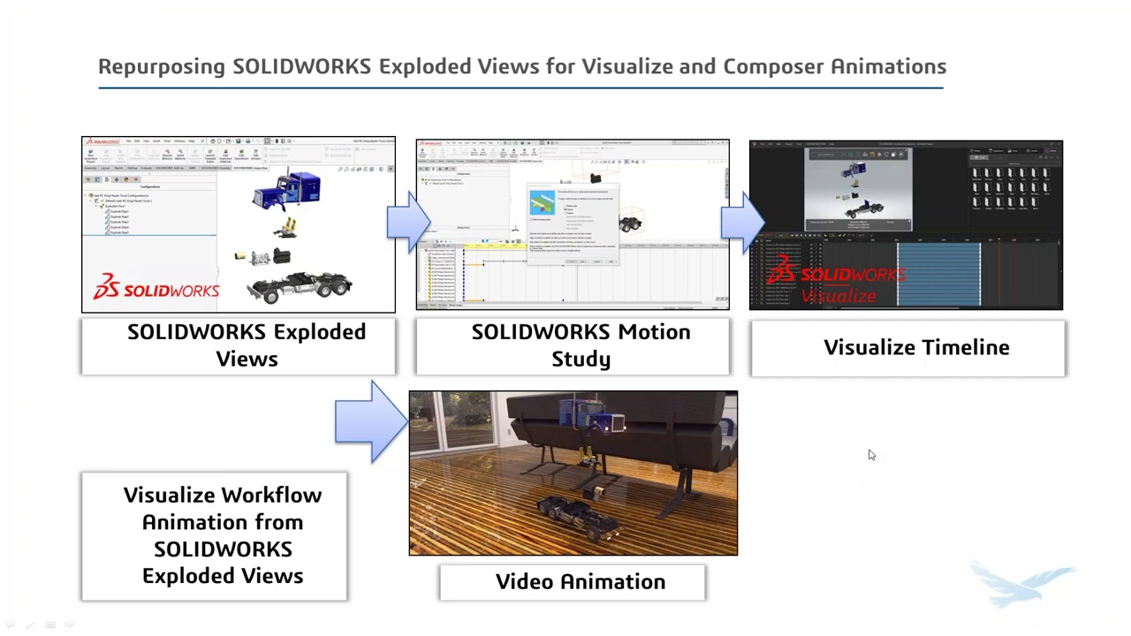
- Advance to slide 1, Generate Procedural Views in SOLIDWORKS
key("Right")
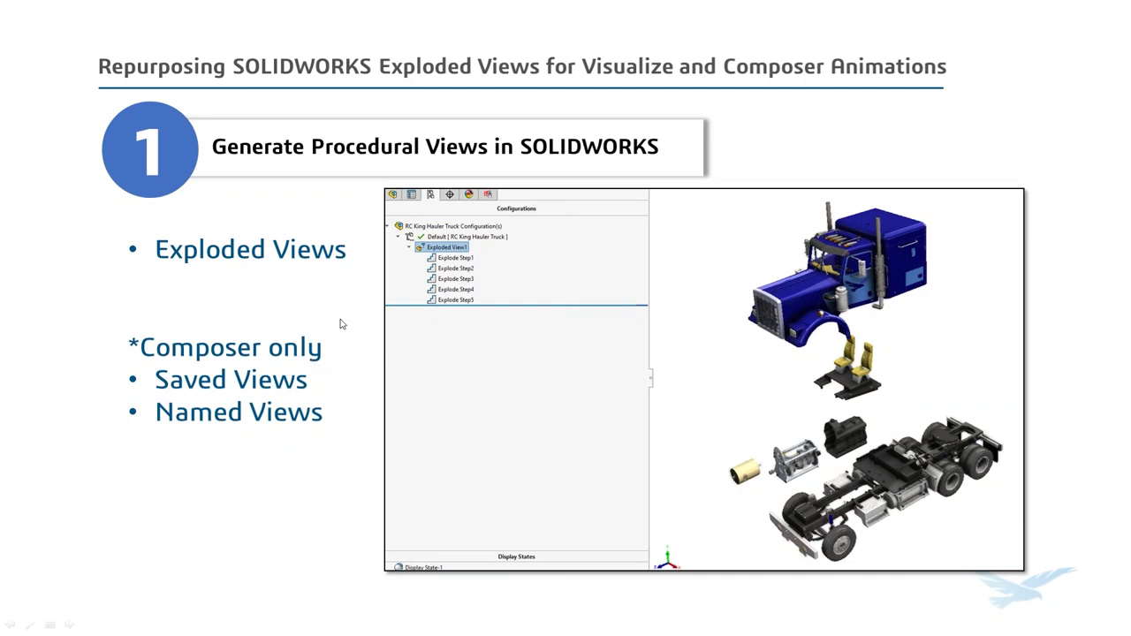
- Advance past Convert Views to Motion Study to the Composer workflow overview slide
key("Right")
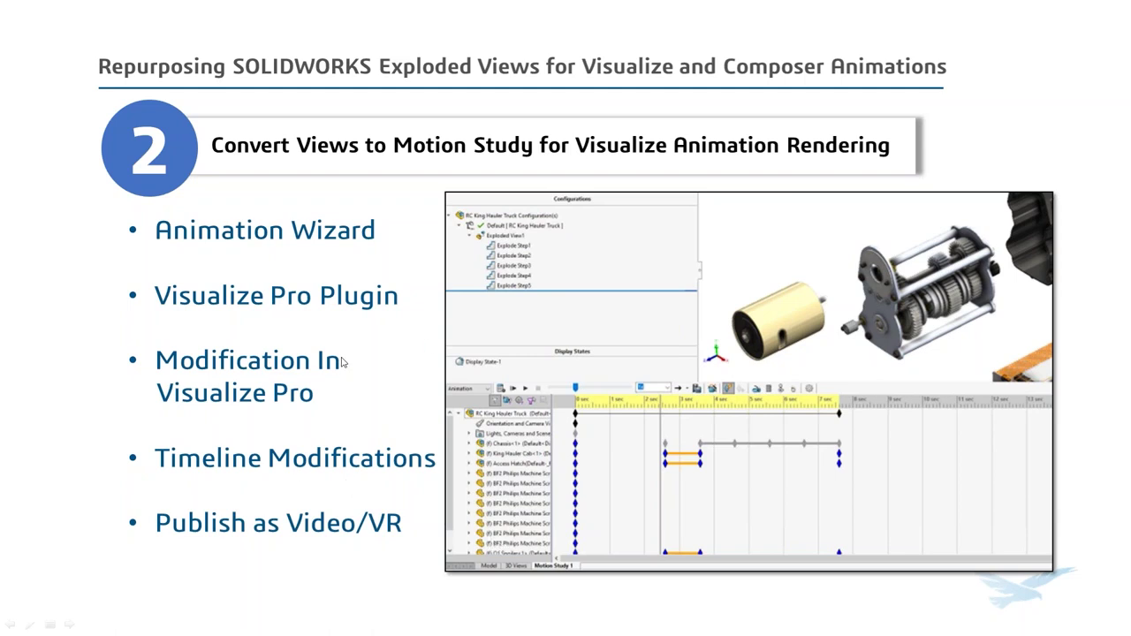
left_click(414, 381)
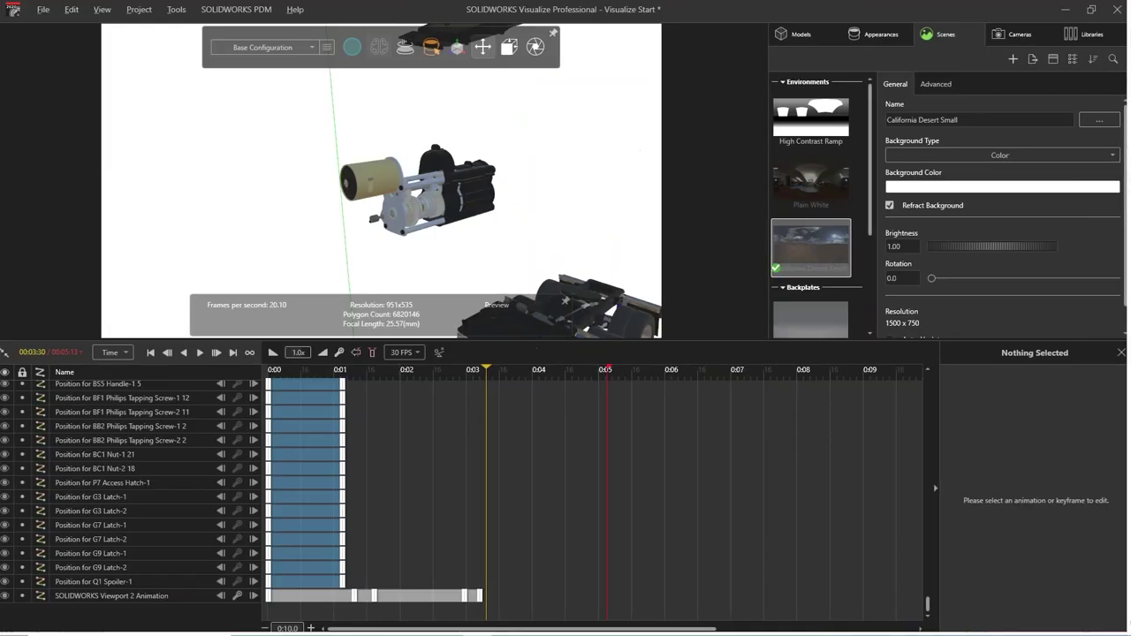
- Switch to the SOLIDWORKS Composer window showing Composer Start.smg with the truck
key("alt+Tab")
key("Tab")
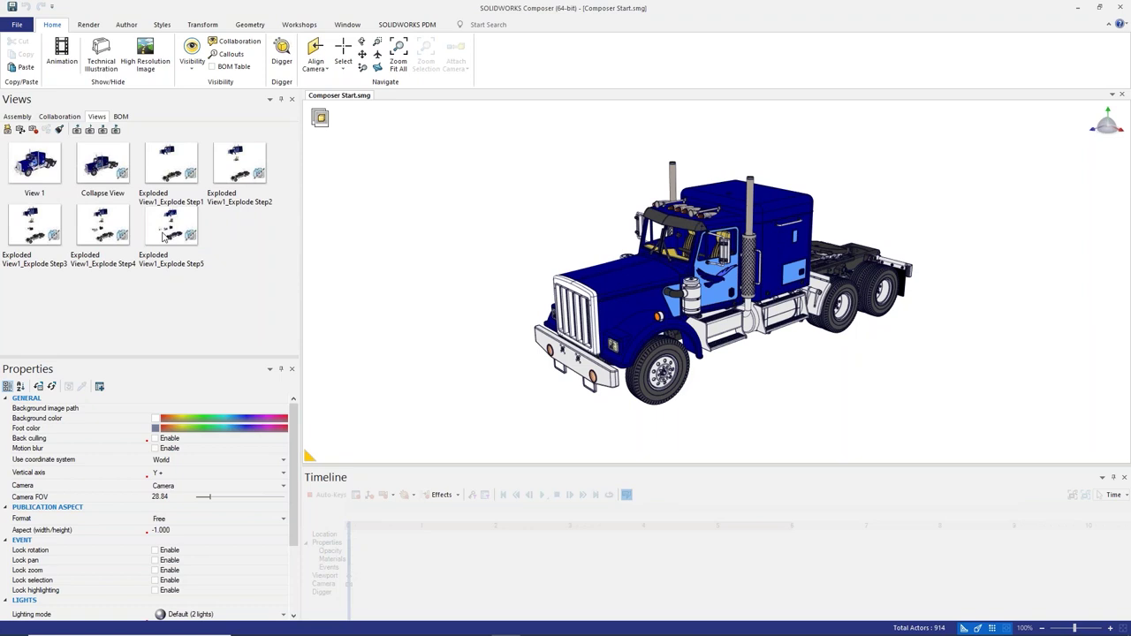
left_click(20, 27)
key("Escape")
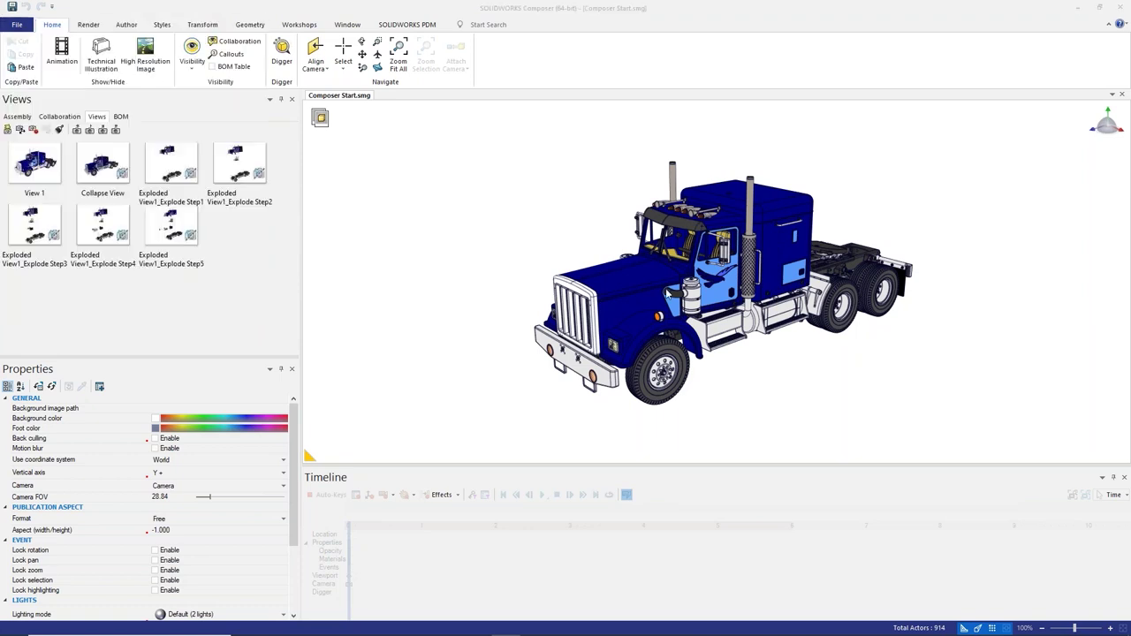
key("ctrl+o")
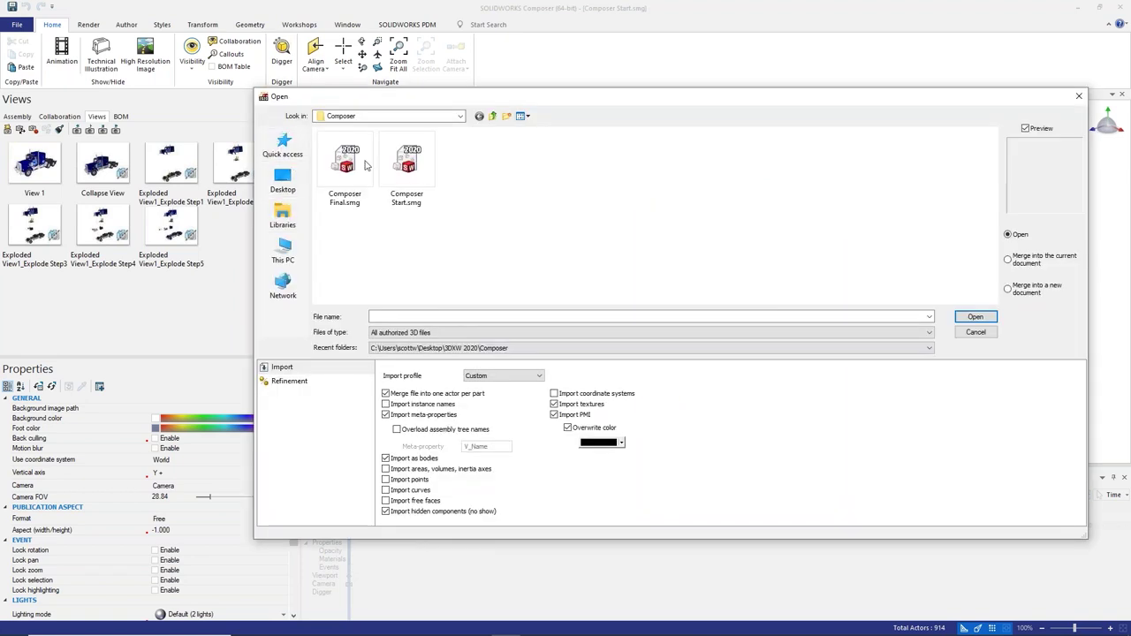
left_click(493, 116)
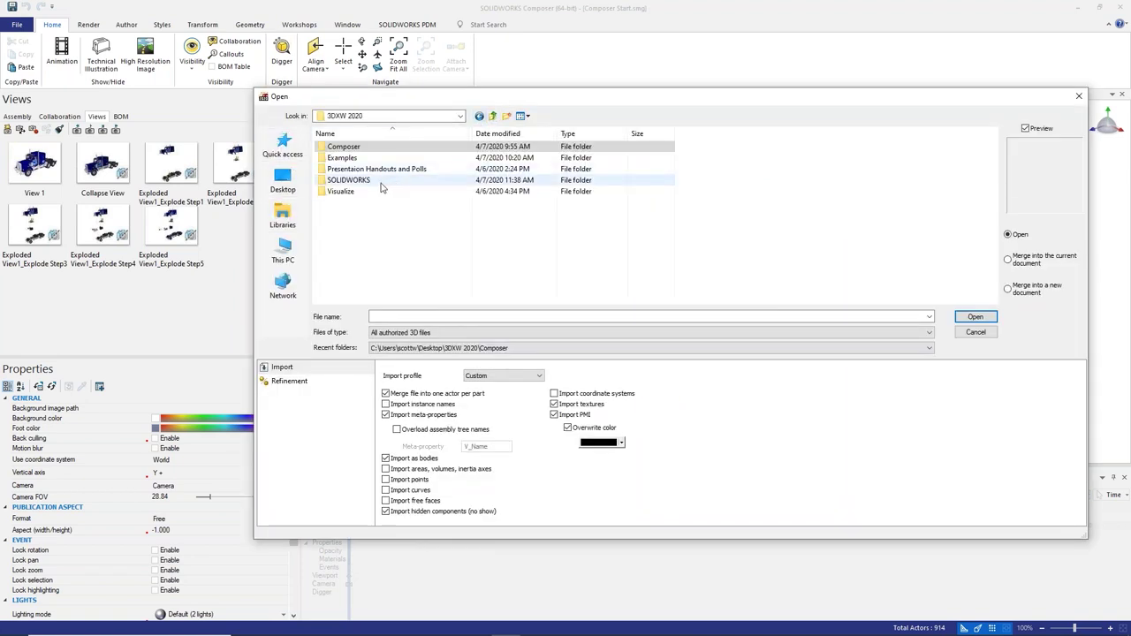
double_click(380, 182)
left_click(408, 148)
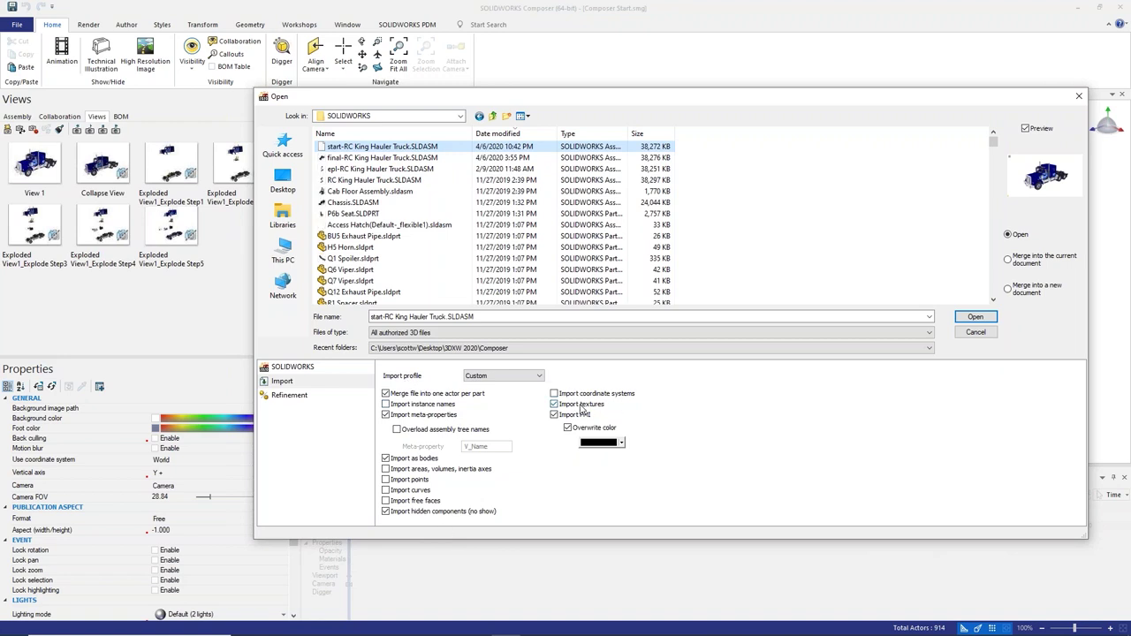
left_click(289, 397)
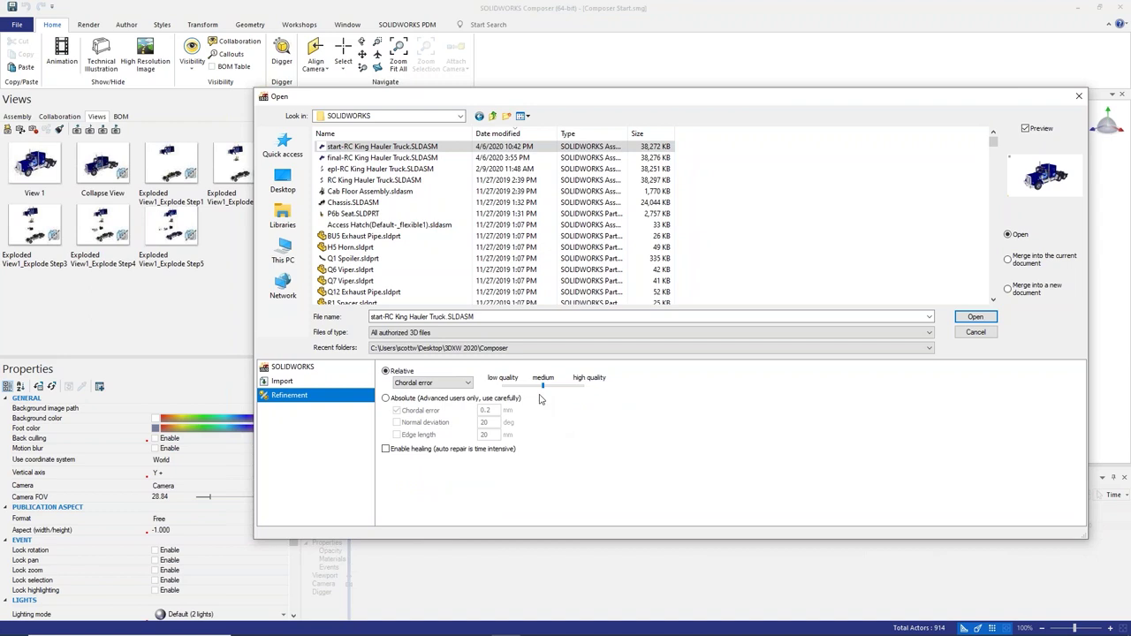
left_click(292, 367)
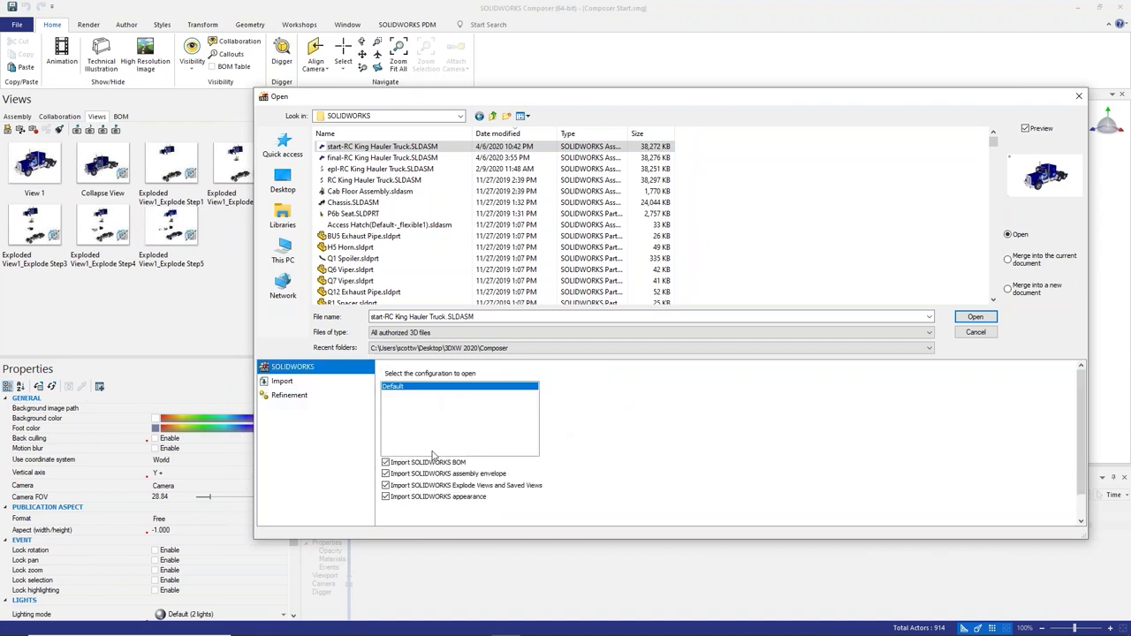
left_click(975, 333)
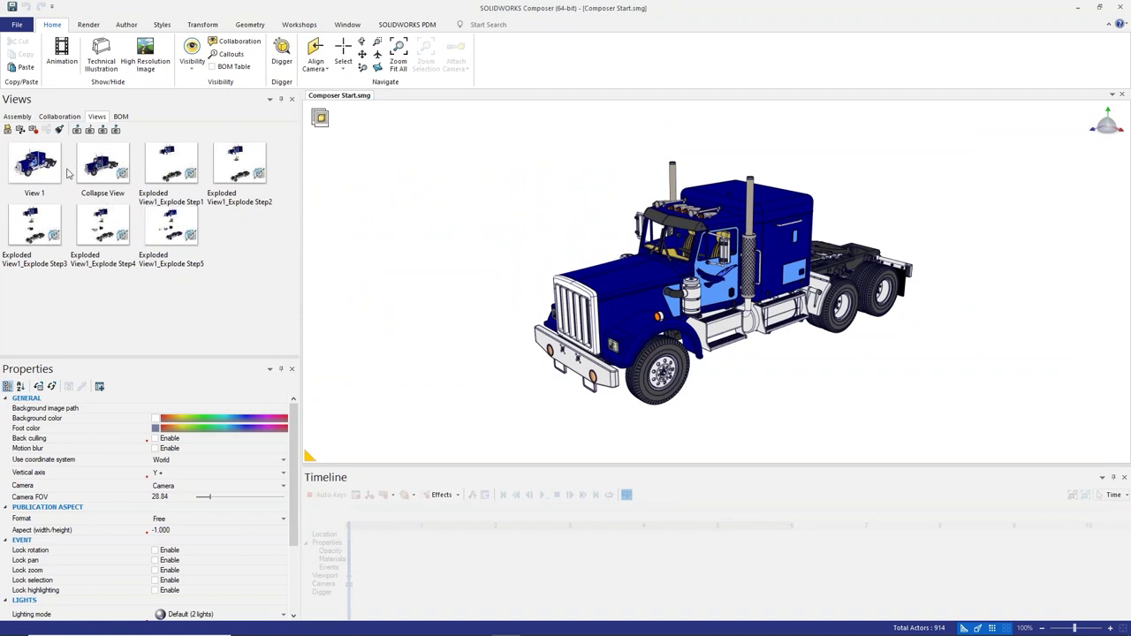
- Apply Collapse View, then Exploded View1_Explode Step1 through Step5 in turn
left_click(104, 169)
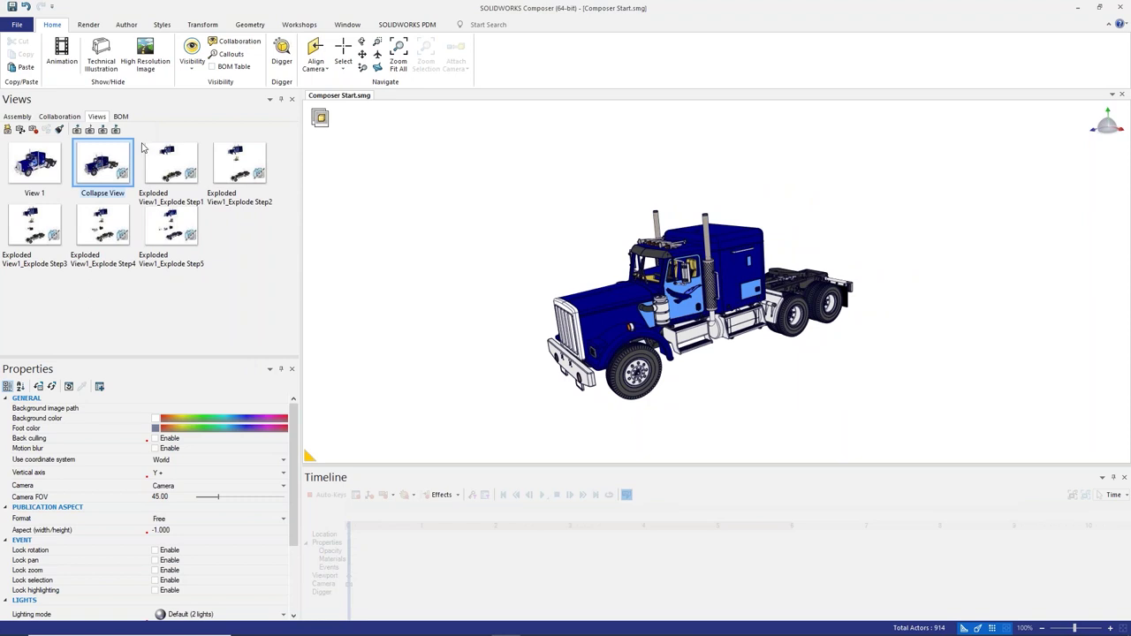
left_click(185, 171)
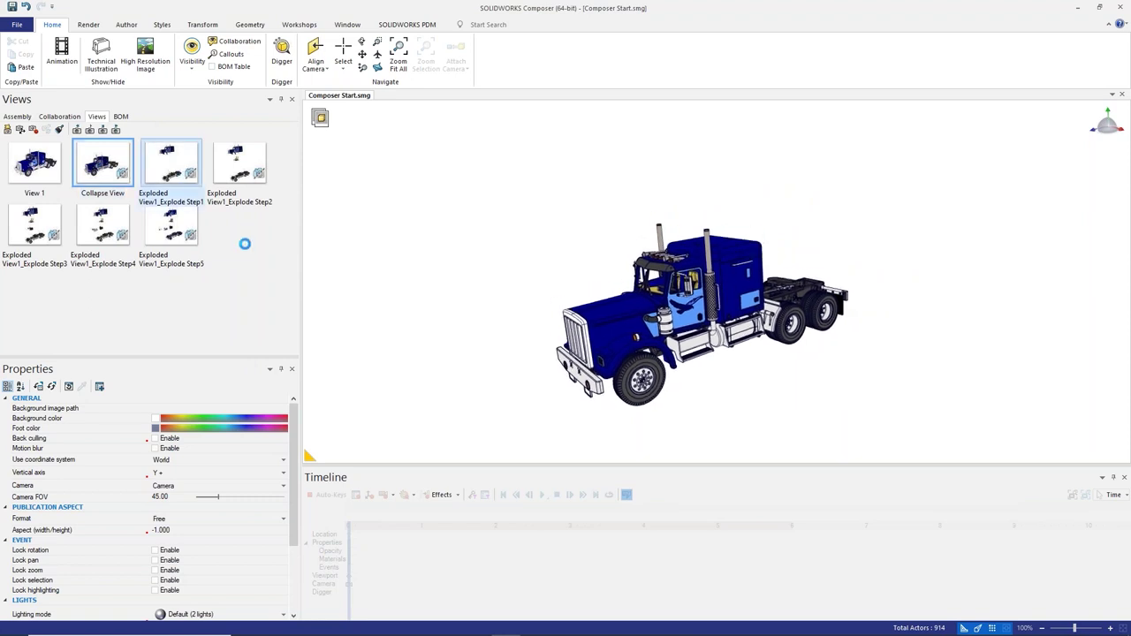
left_click(257, 176)
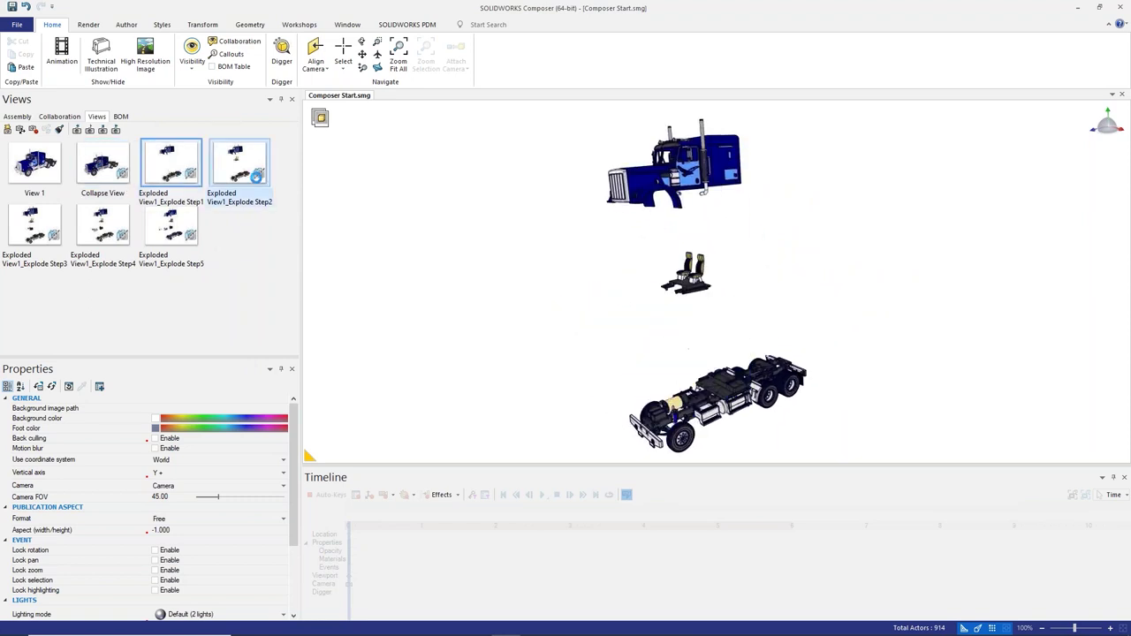
left_click(63, 224)
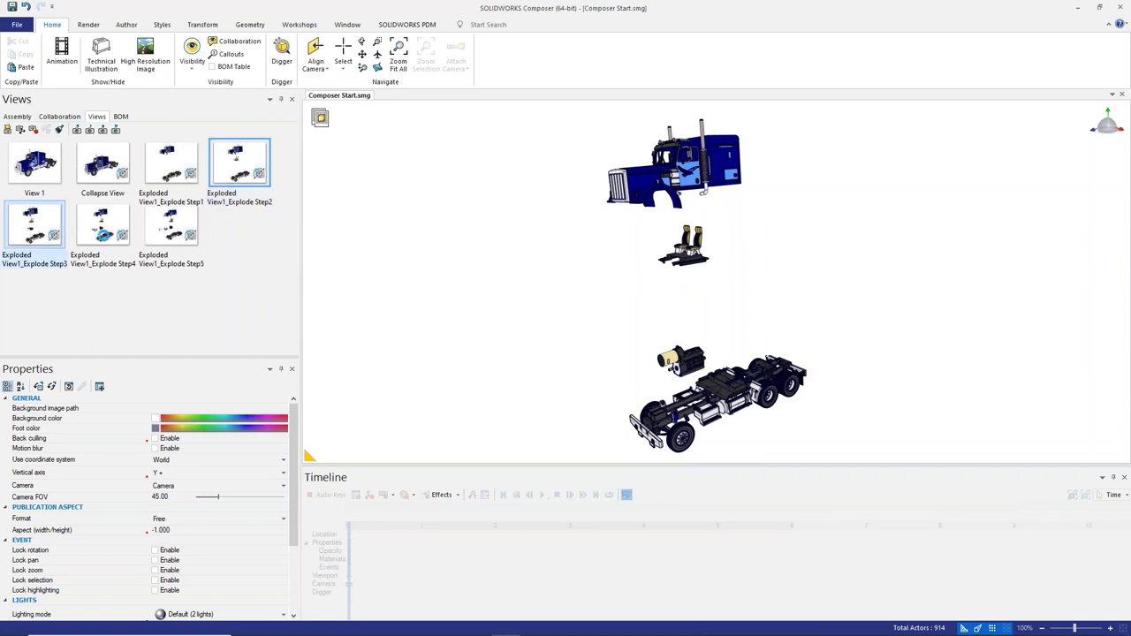
left_click(127, 232)
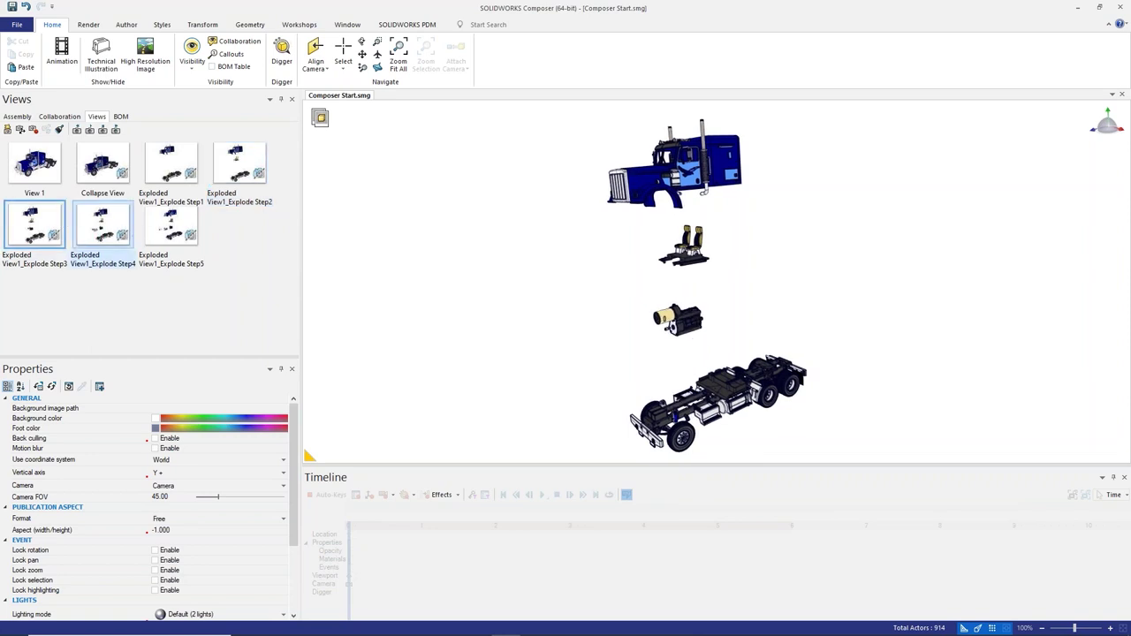
left_click(173, 226)
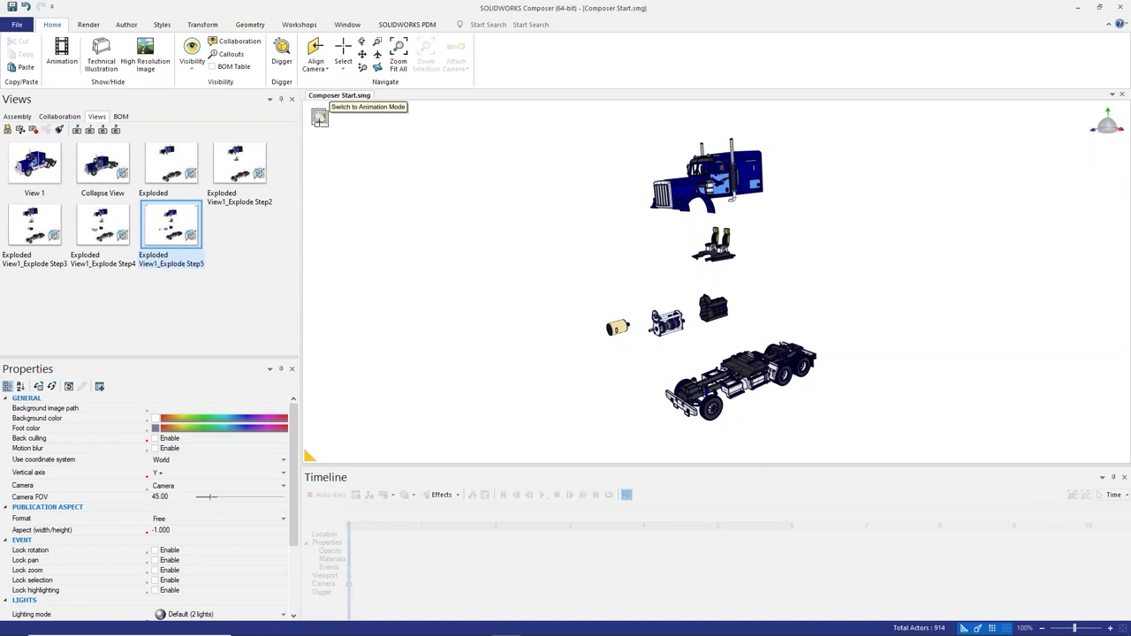
- In animation mode, key View 1 at 0 and 1 s and Collapse View at 2 and 3 s
left_click(320, 118)
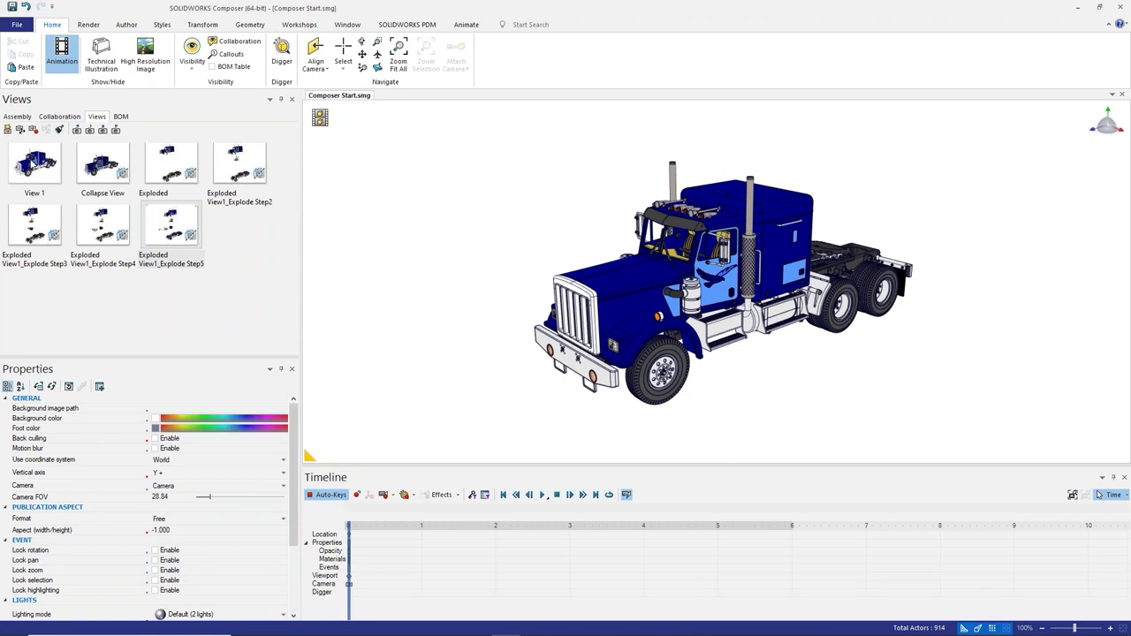
mouse_move(36, 164)
left_mouse_down()
mouse_move(345, 566)
mouse_move(349, 539)
left_mouse_up()
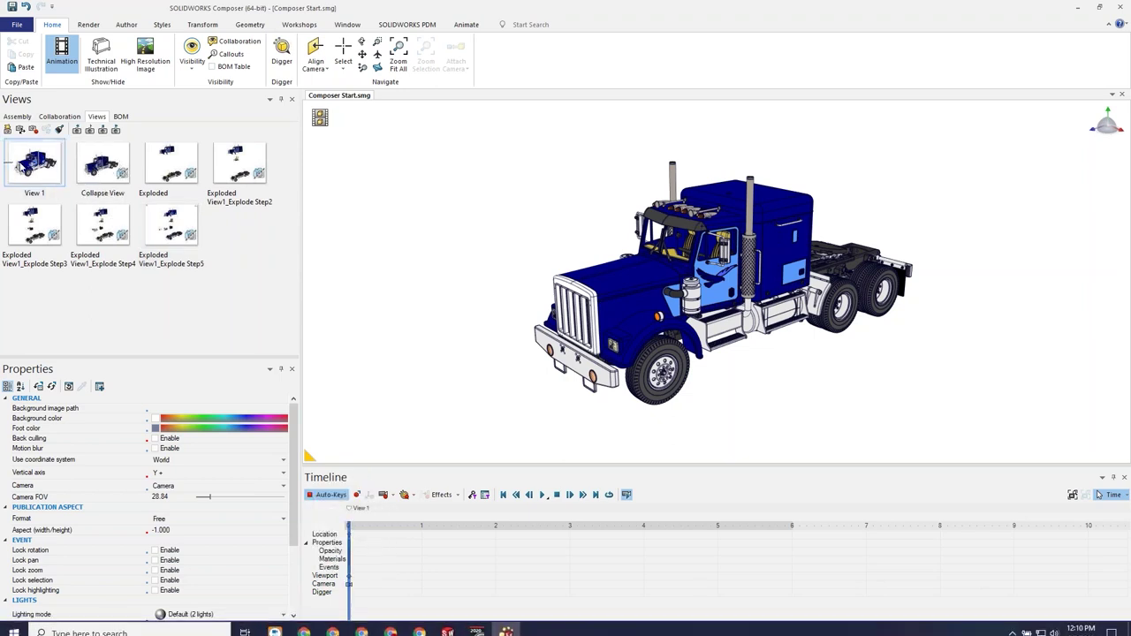
mouse_move(42, 166)
left_mouse_down()
mouse_move(129, 172)
mouse_move(424, 538)
left_mouse_up()
scroll(531, 575, "right", 3)
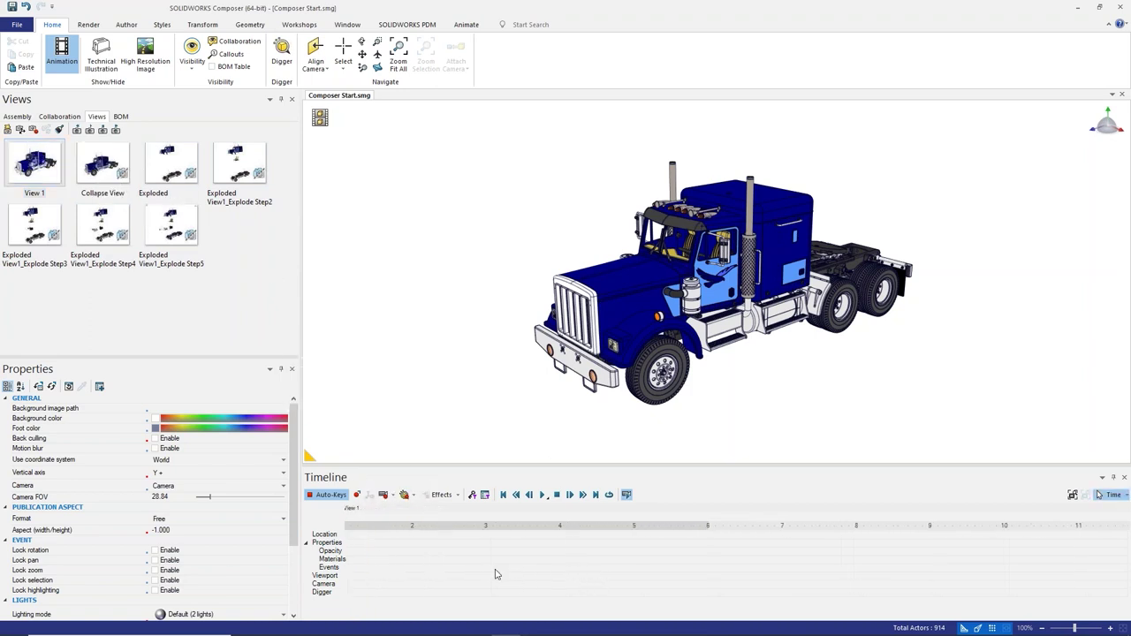
left_click_drag(102, 159, 412, 543)
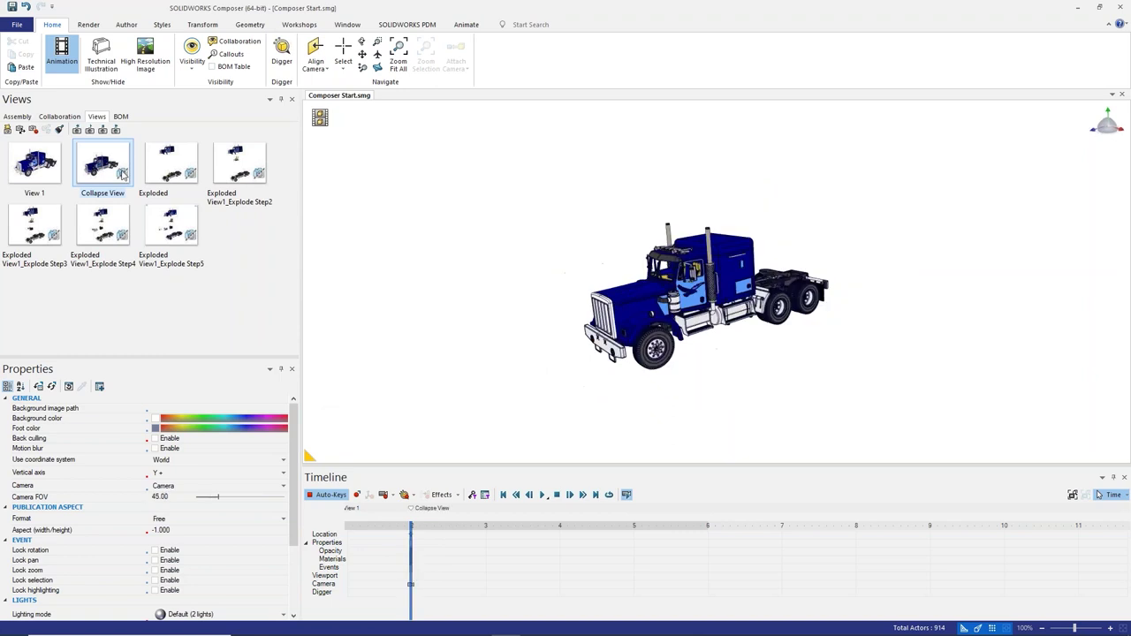
left_click_drag(432, 417, 489, 535)
- Key Explode Step1, Step2 and Step3 views at 4–9 s, each held two seconds
left_click_drag(181, 165, 561, 557)
left_click_drag(606, 361, 636, 557)
left_click_drag(212, 196, 709, 539)
left_click_drag(263, 174, 781, 548)
left_click_drag(30, 226, 856, 575)
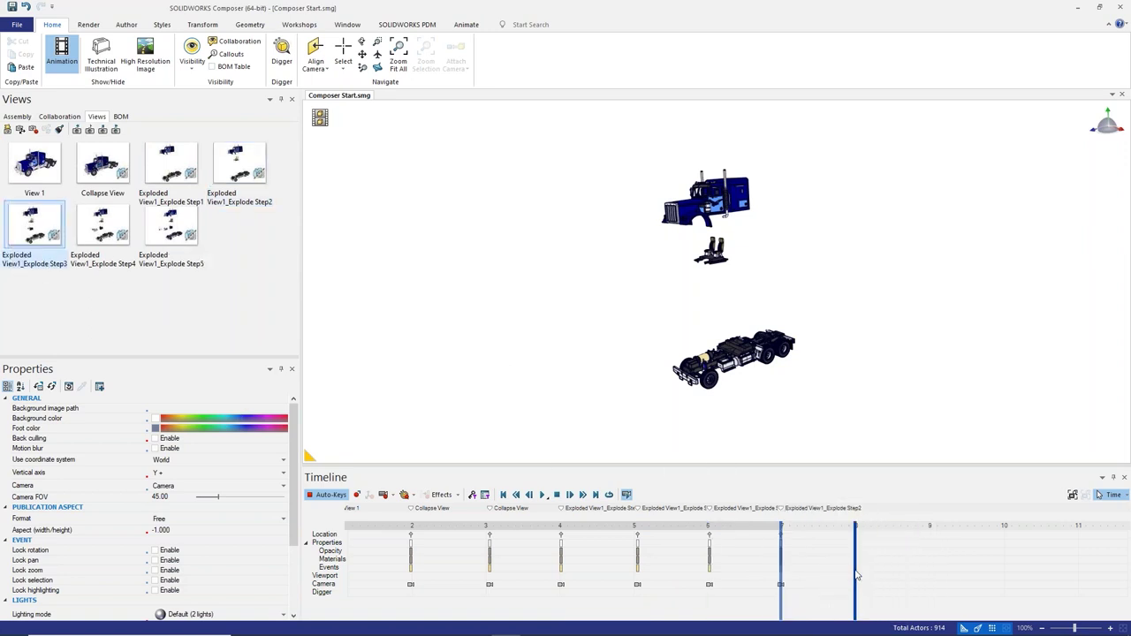
left_click_drag(500, 348, 931, 556)
- Add the Explode Step4 view at 10 s and bring in Explode Step5 after it
mouse_move(102, 232)
left_mouse_down()
mouse_move(1016, 565)
mouse_move(1005, 566)
left_mouse_up()
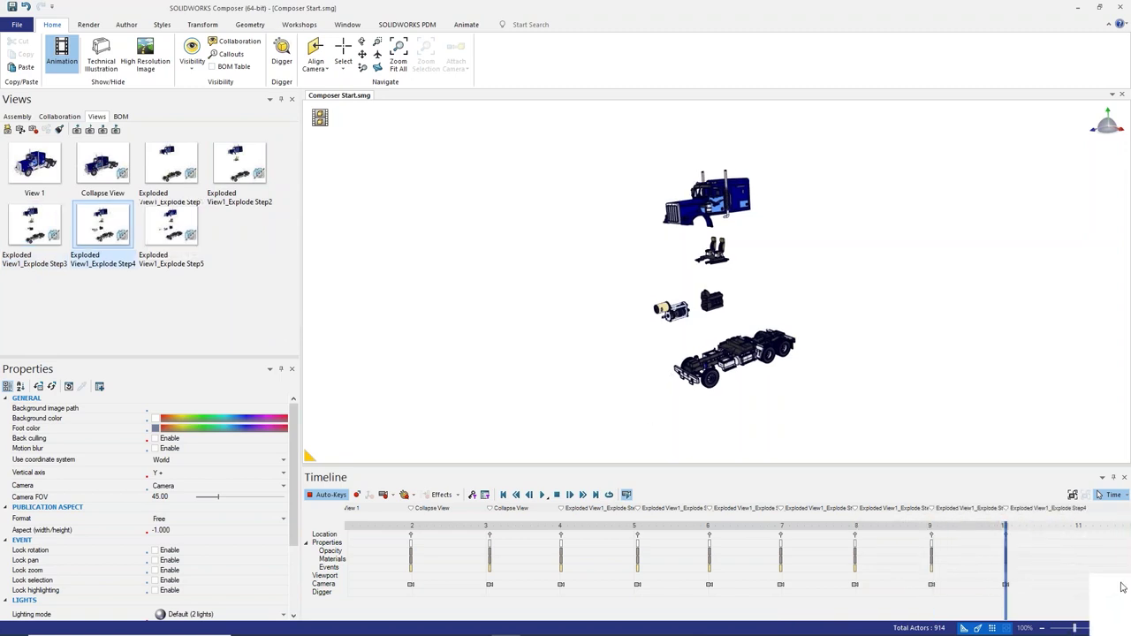
left_click(1077, 546)
middle_click_drag(1019, 546, 616, 538)
left_click(176, 220)
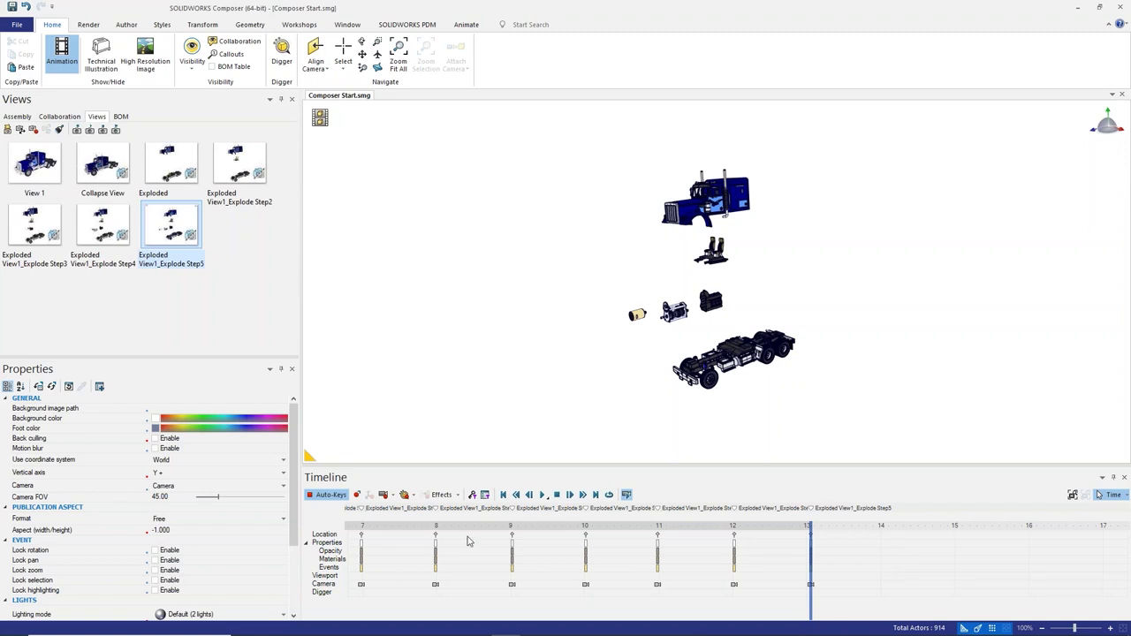
- Play the view-based animation from the start, pause partway, and zoom out the timeline
left_click(503, 495)
left_click(543, 495)
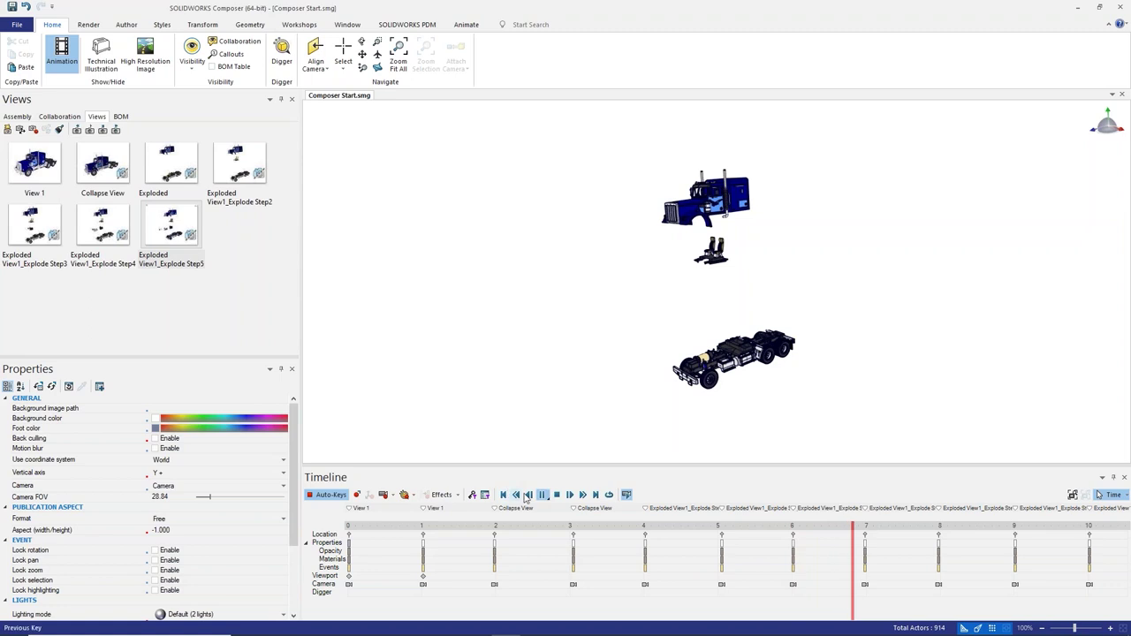
left_click(543, 495)
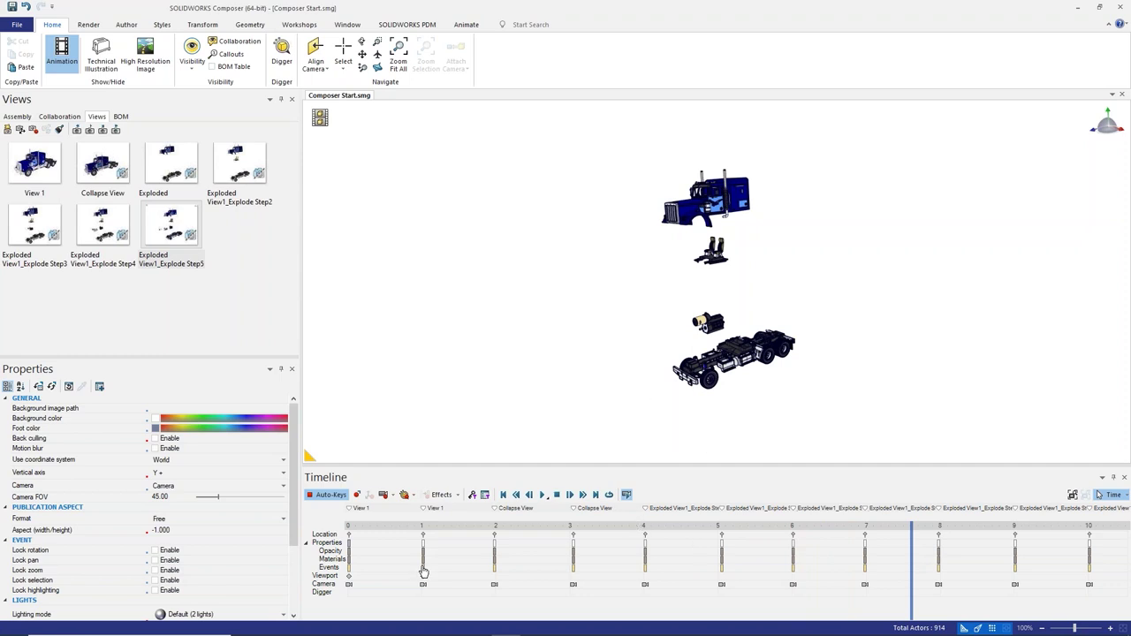
scroll(820, 579, "down", 1)
scroll(820, 578, "down", 1)
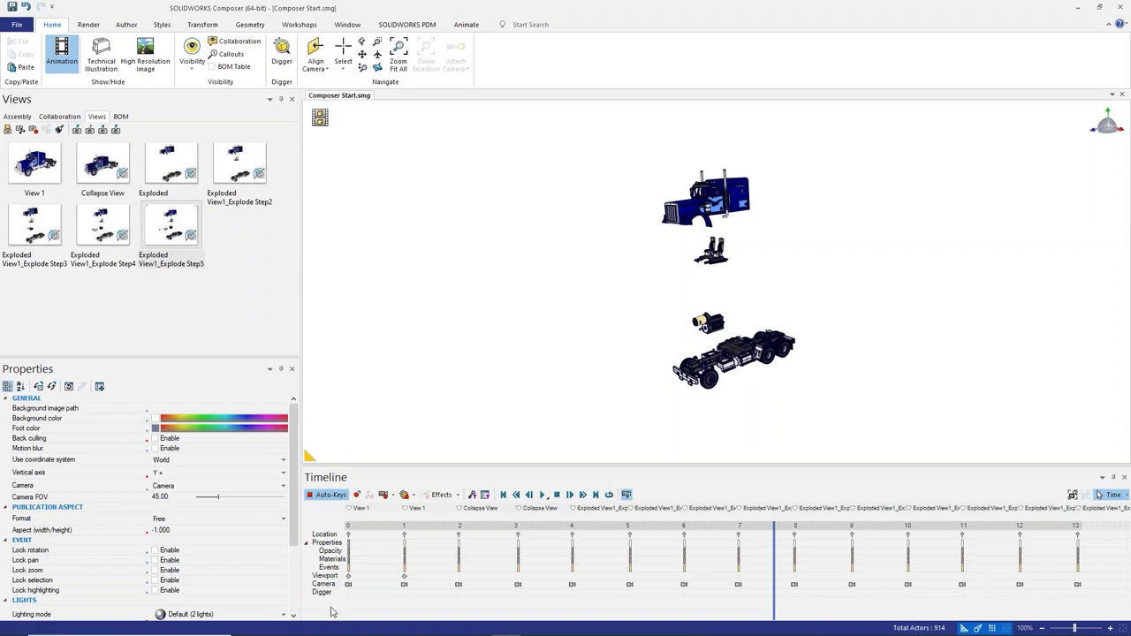
- Delete all camera keys in the timeline's Camera row and scrub to check the explode
left_click_drag(1099, 598, 398, 586)
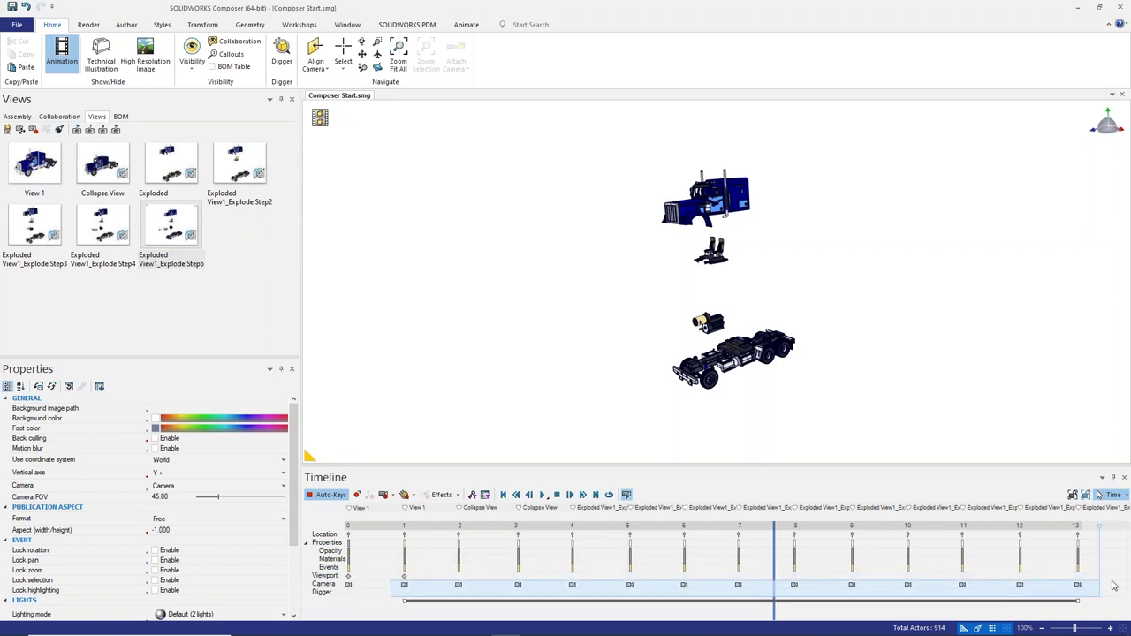
right_click(509, 593)
left_click(566, 466)
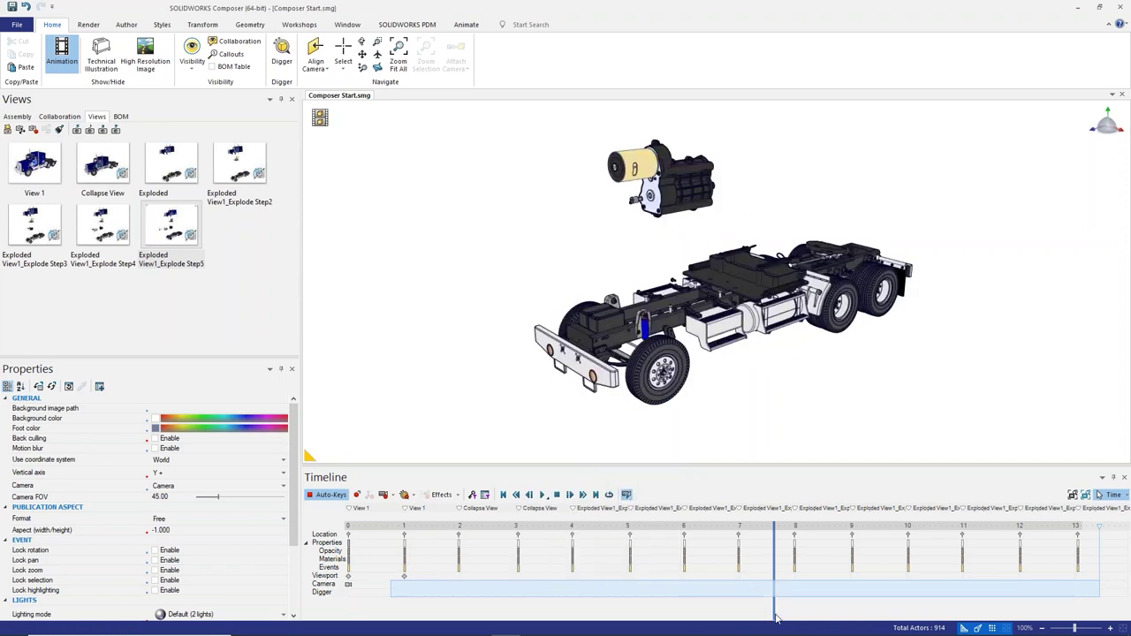
left_click_drag(372, 560, 240, 519)
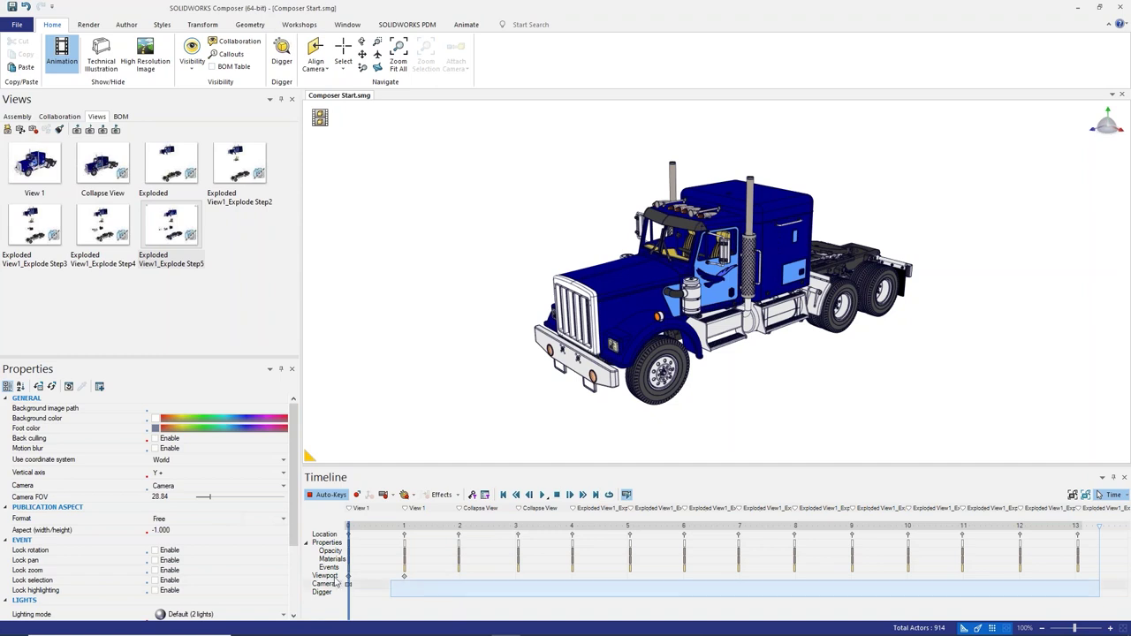
- Set a camera key near 3 s, then a wider cab-and-chassis framing key near 4.3 s
left_click_drag(348, 605, 522, 592)
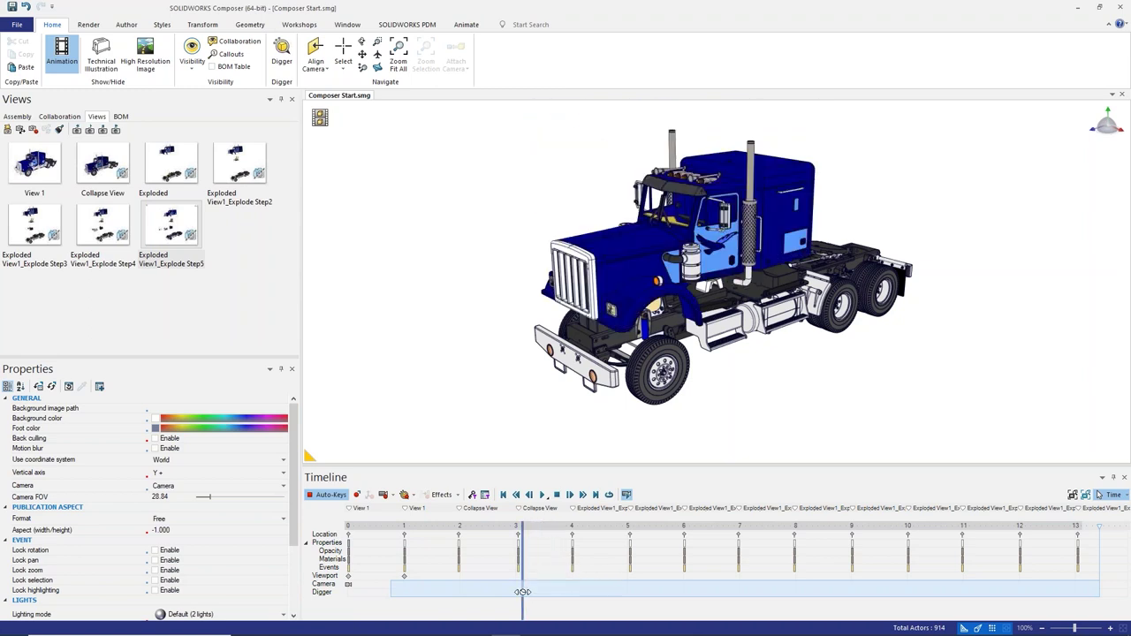
left_click(384, 497)
left_click_drag(525, 618, 590, 619)
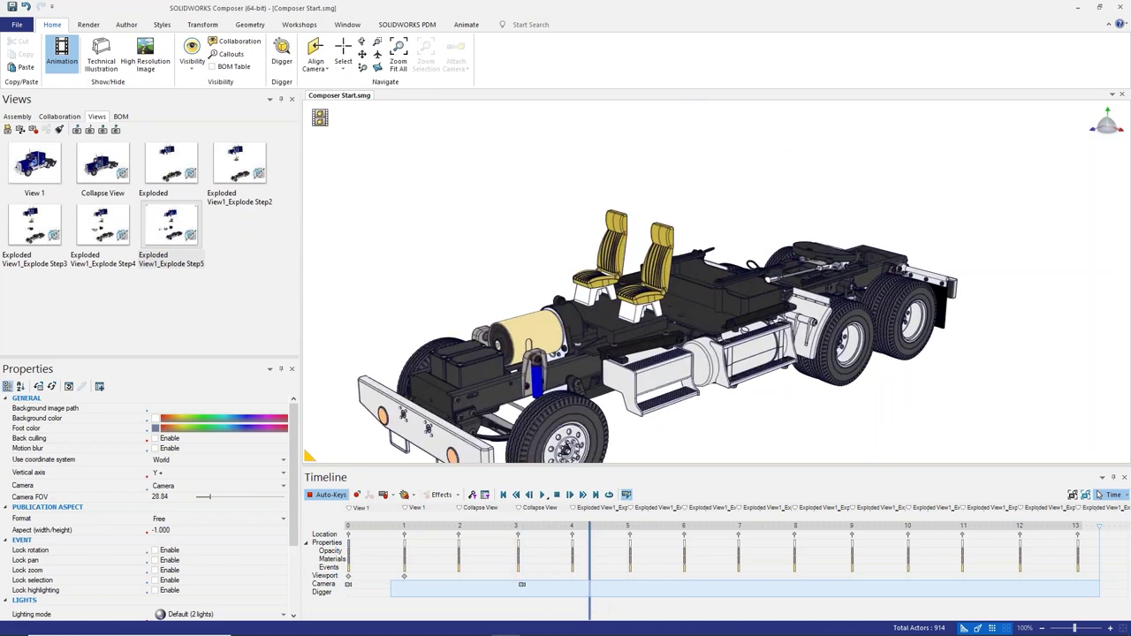
scroll(794, 226, "down", 3)
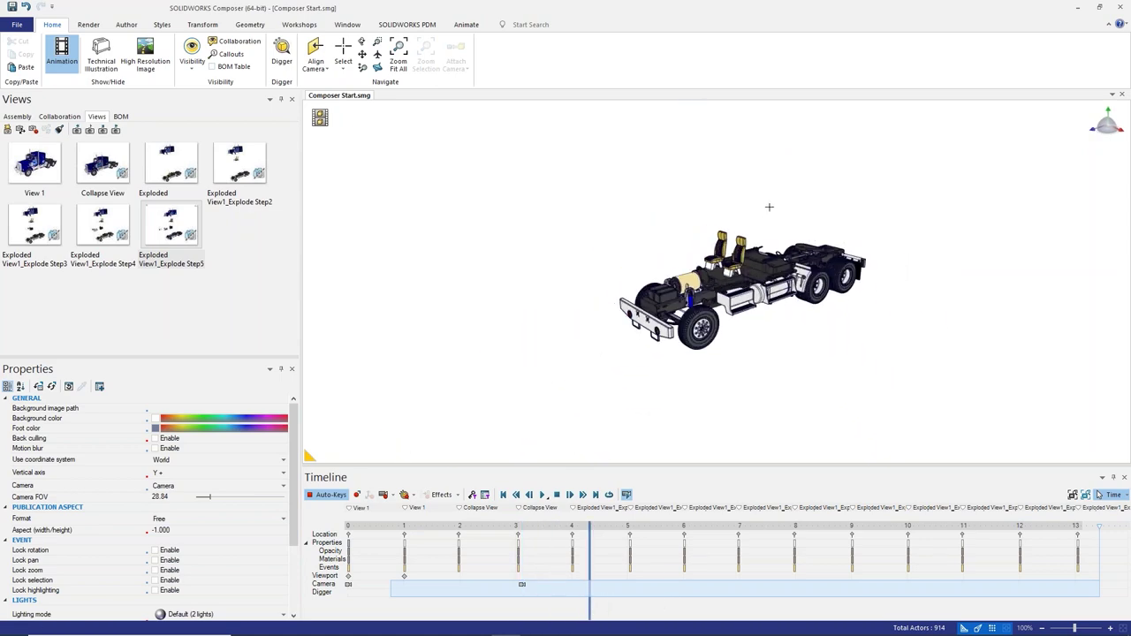
scroll(742, 266, "up", 2)
scroll(750, 260, "down", 5)
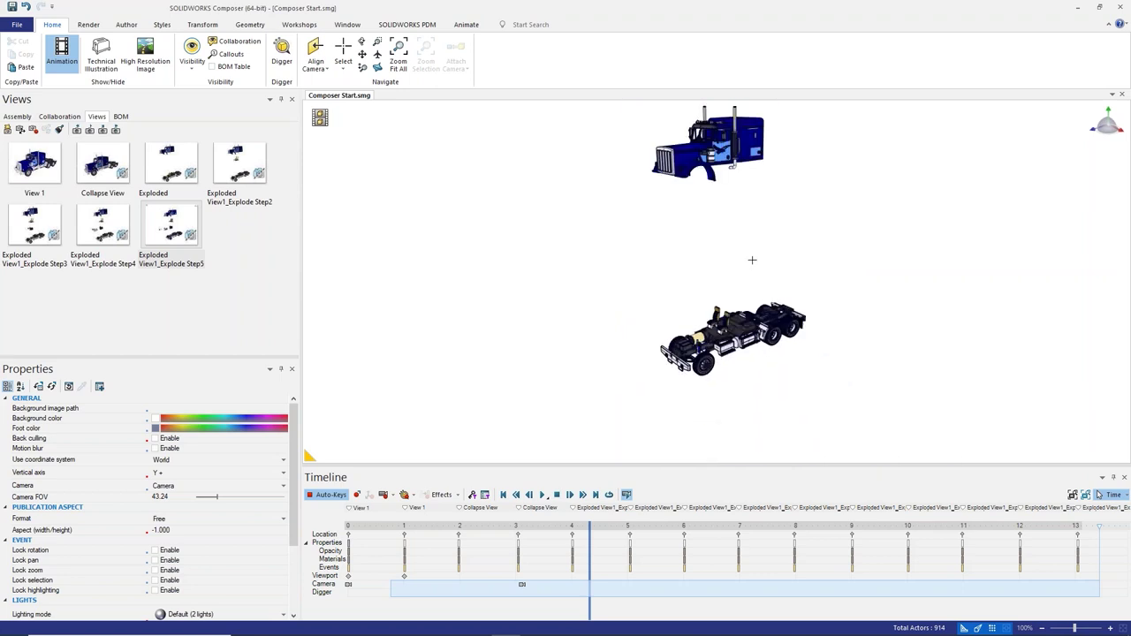
middle_click_drag(752, 264, 737, 288)
scroll(734, 286, "down", 1)
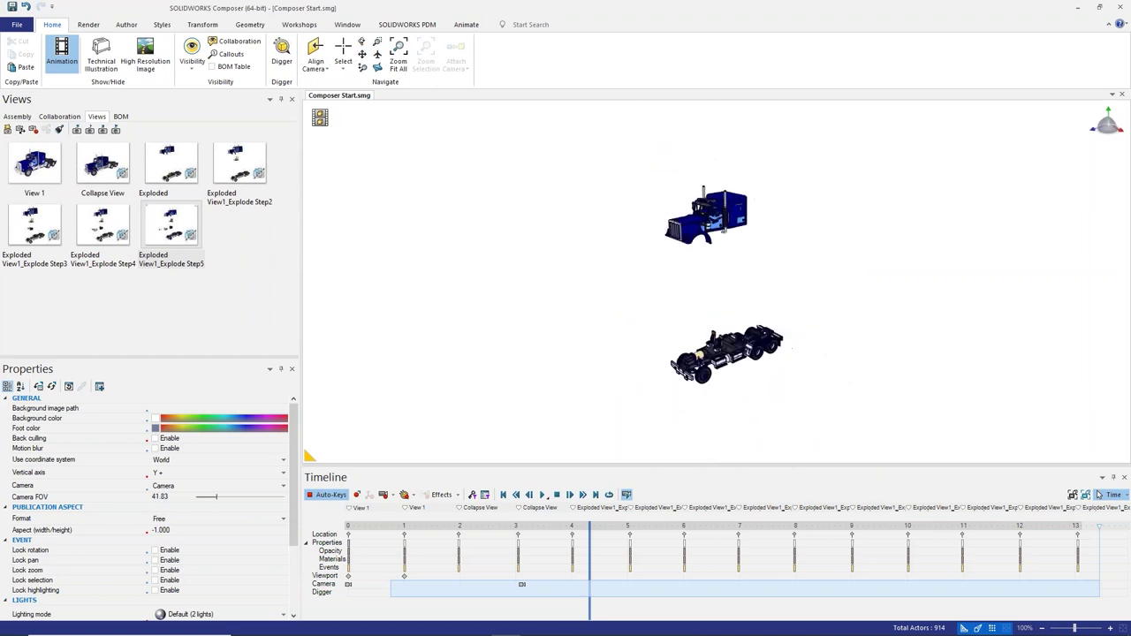
scroll(731, 283, "up", 2)
scroll(731, 283, "up", 2)
left_click(383, 495)
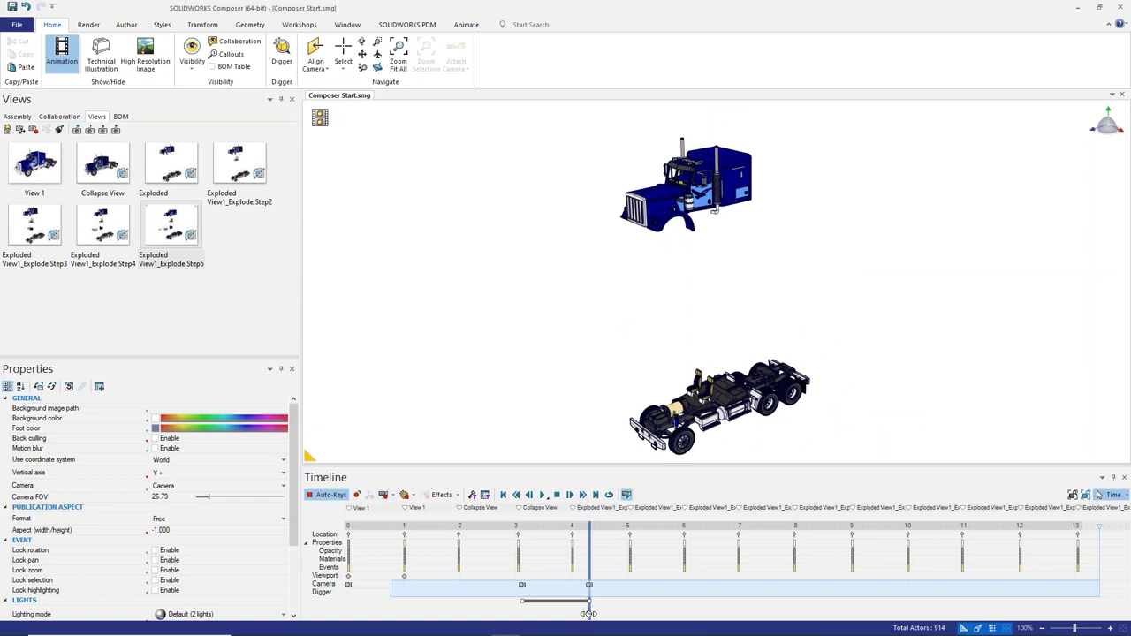
left_click_drag(591, 525, 827, 527)
- Add a camera key, then a zoomed gearbox close-up camera key near 10 s
left_click(384, 494)
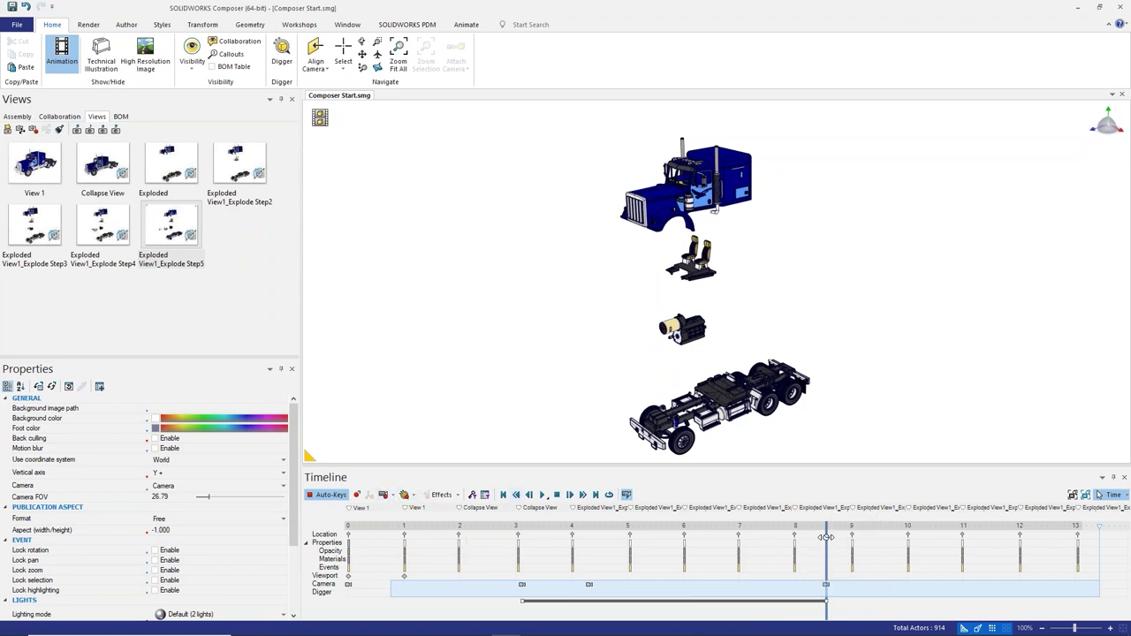
left_click_drag(827, 525, 857, 525)
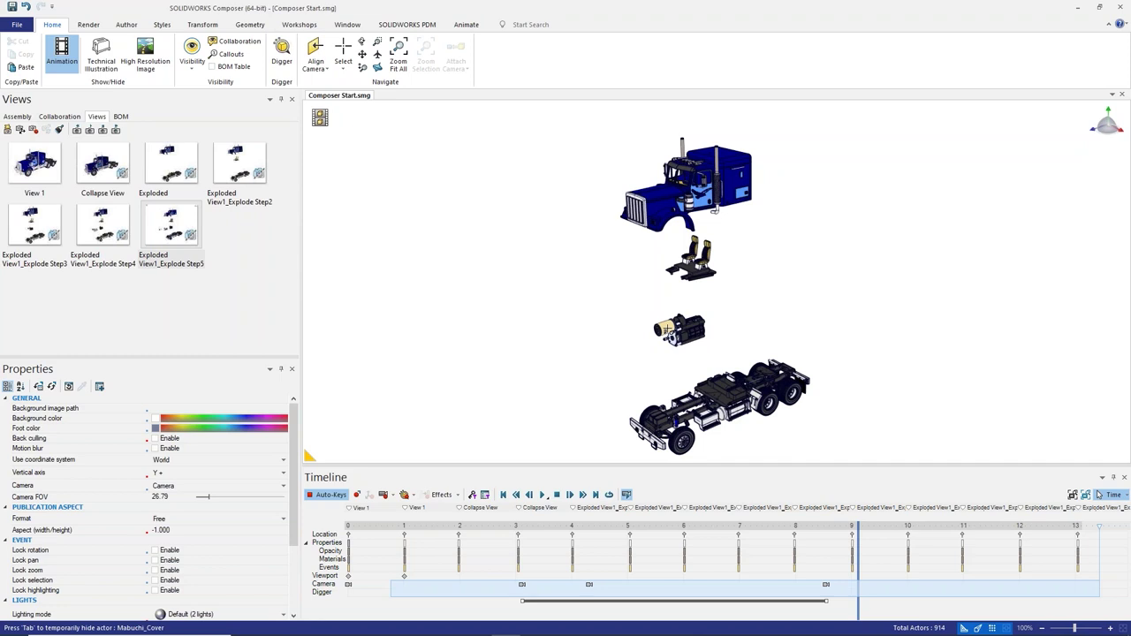
scroll(680, 327, "down", 2)
scroll(680, 327, "up", 6)
scroll(676, 331, "up", 2)
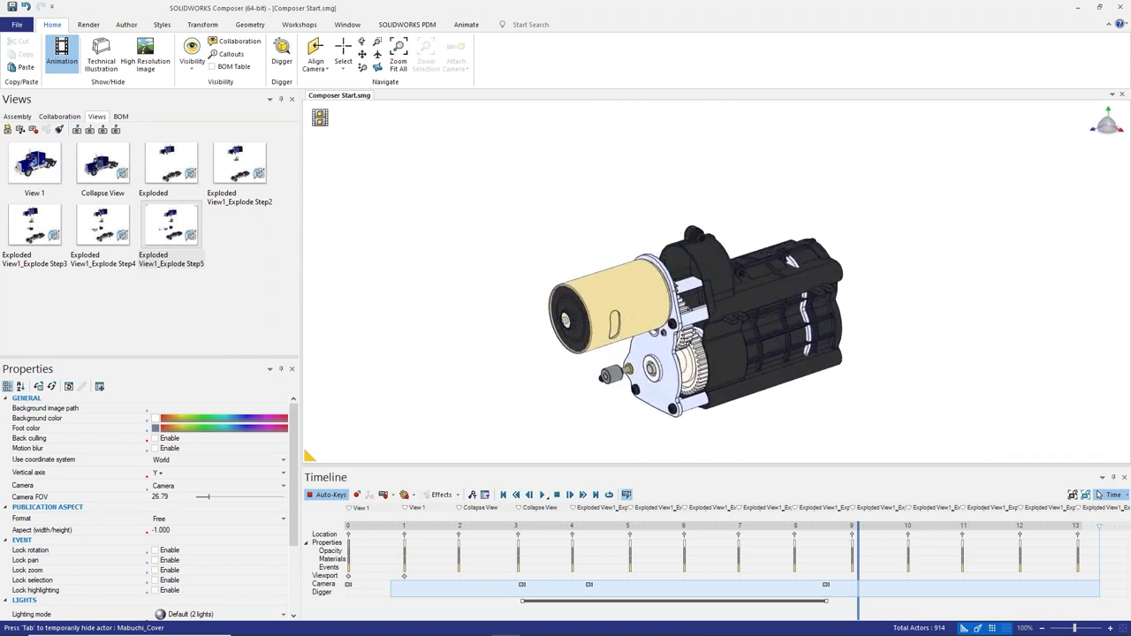
right_click_drag(676, 332, 733, 282)
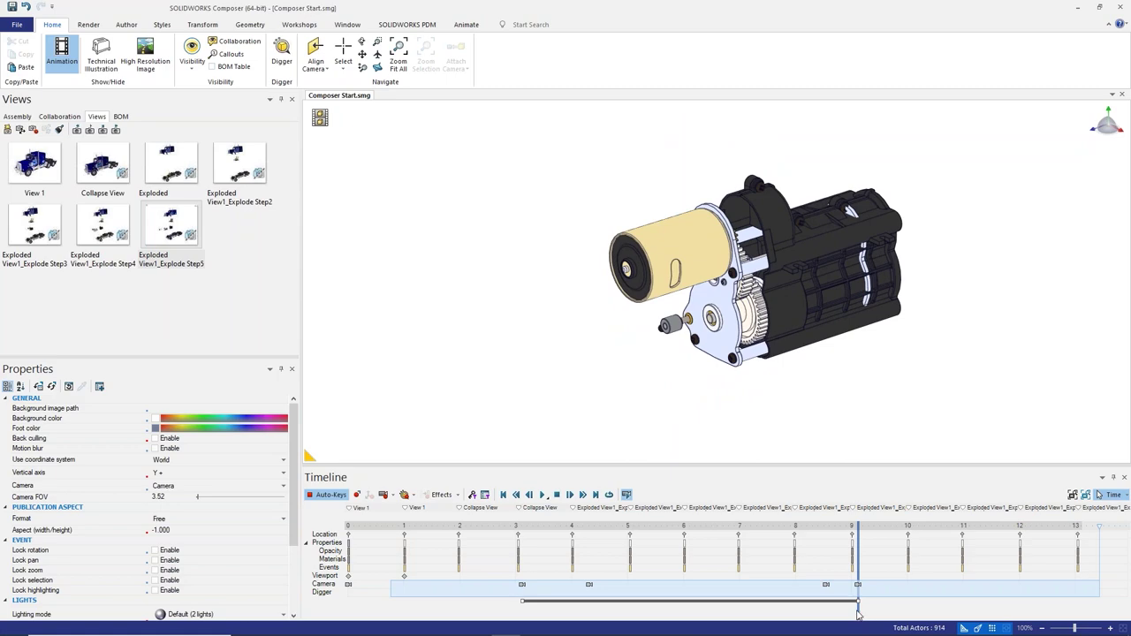
left_click_drag(859, 611, 919, 598)
left_click(373, 493)
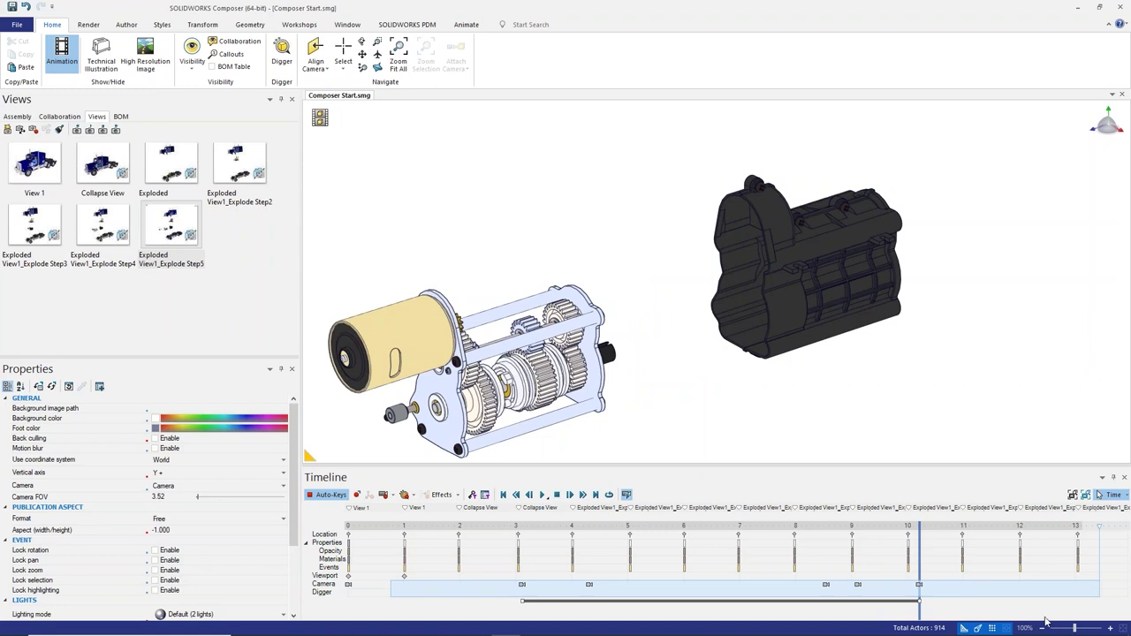
- Orbit to the gearbox's motor side at the last step, then replay from the start
left_click(970, 600)
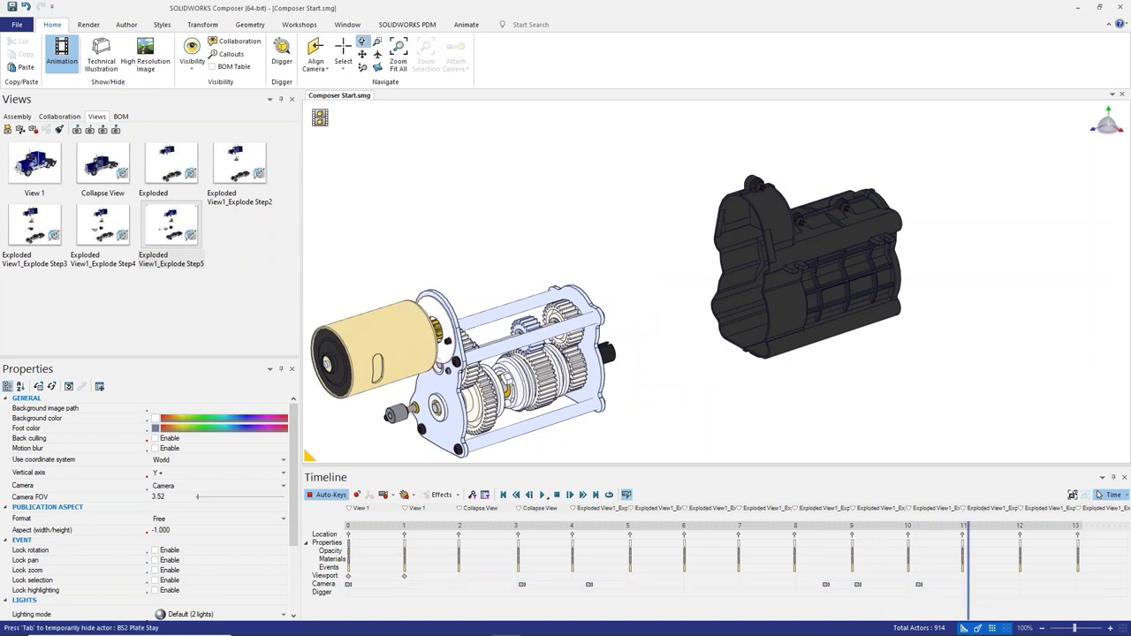
scroll(505, 351, "up", 1)
left_click_drag(507, 351, 619, 325)
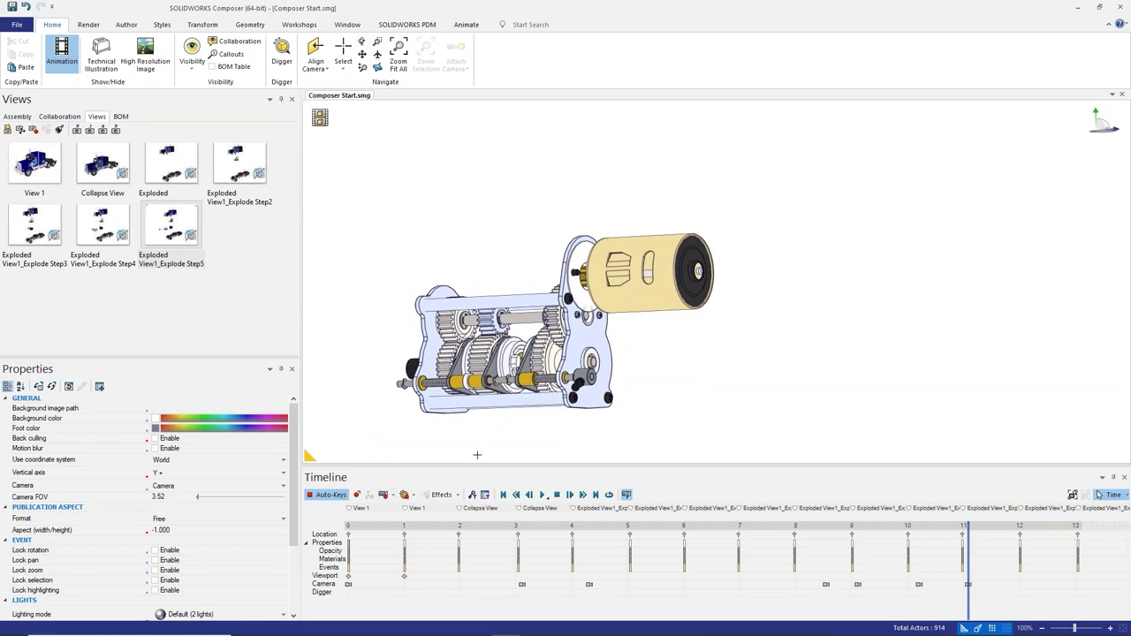
left_click(504, 496)
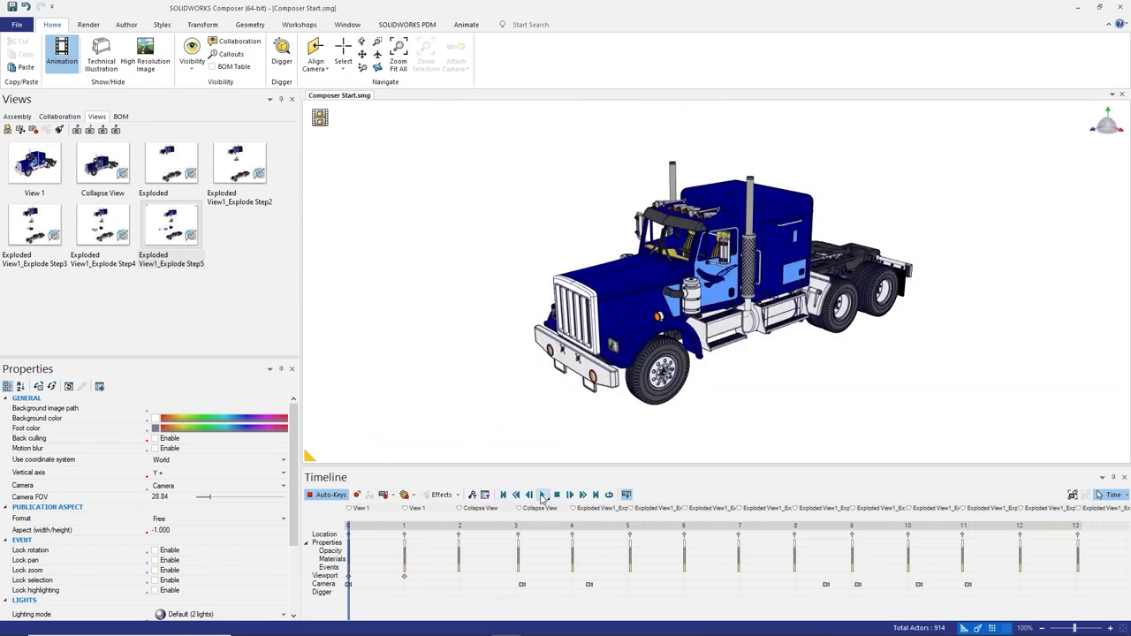
left_click(542, 495)
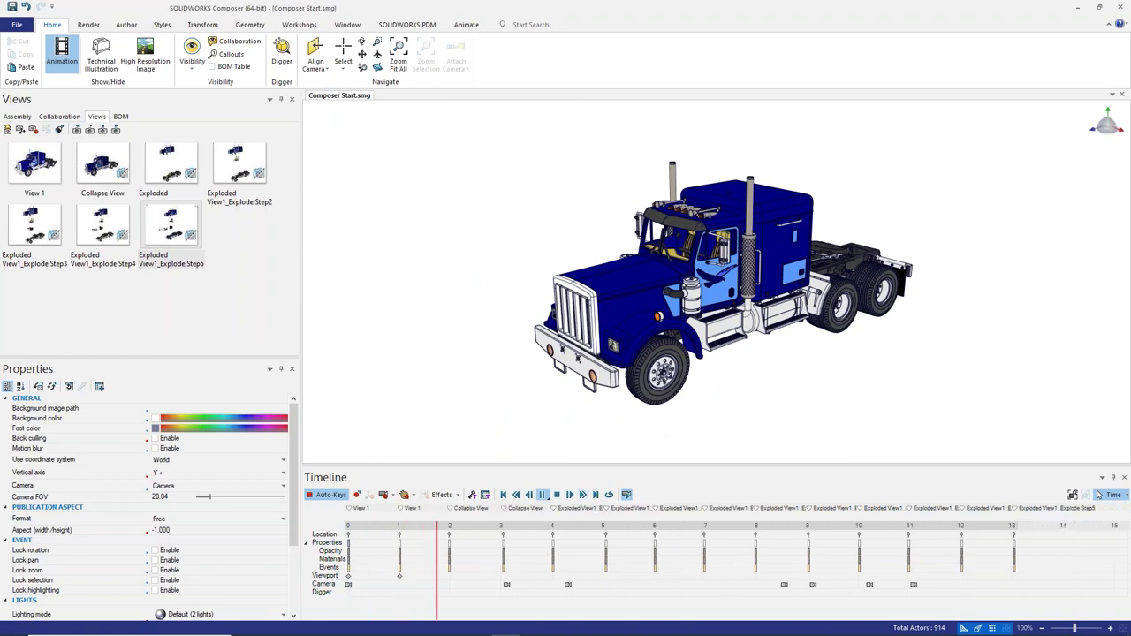
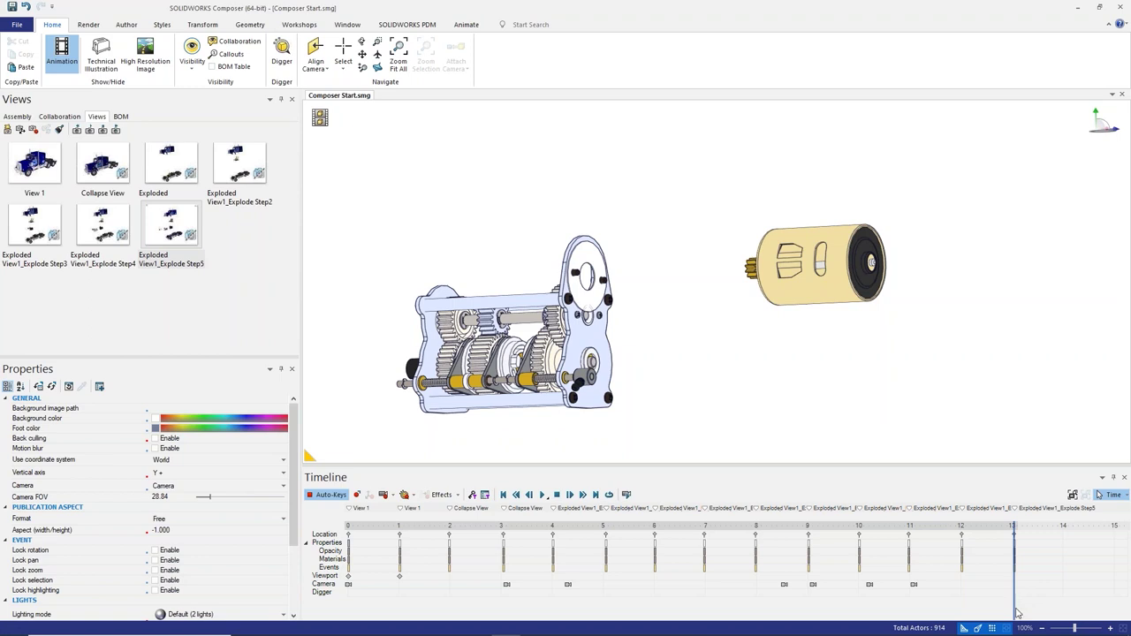
- Scrub the timeline back from about 13 s to 3.3–4 s, where the cab lifts above the chassis
left_click_drag(1016, 613, 519, 574)
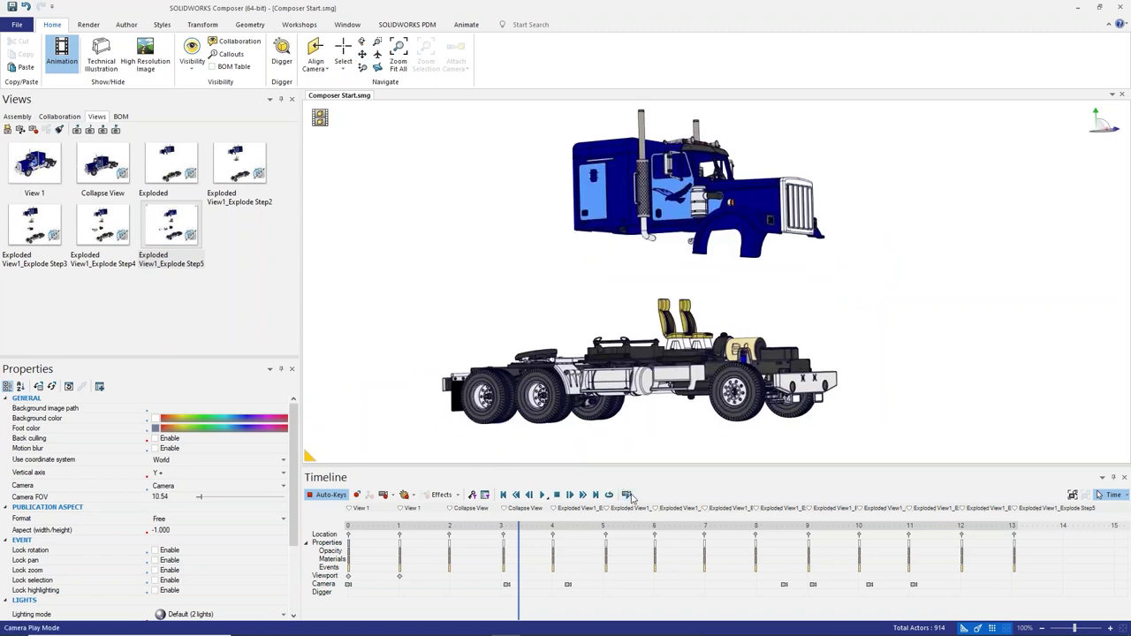
left_click_drag(519, 597, 573, 568)
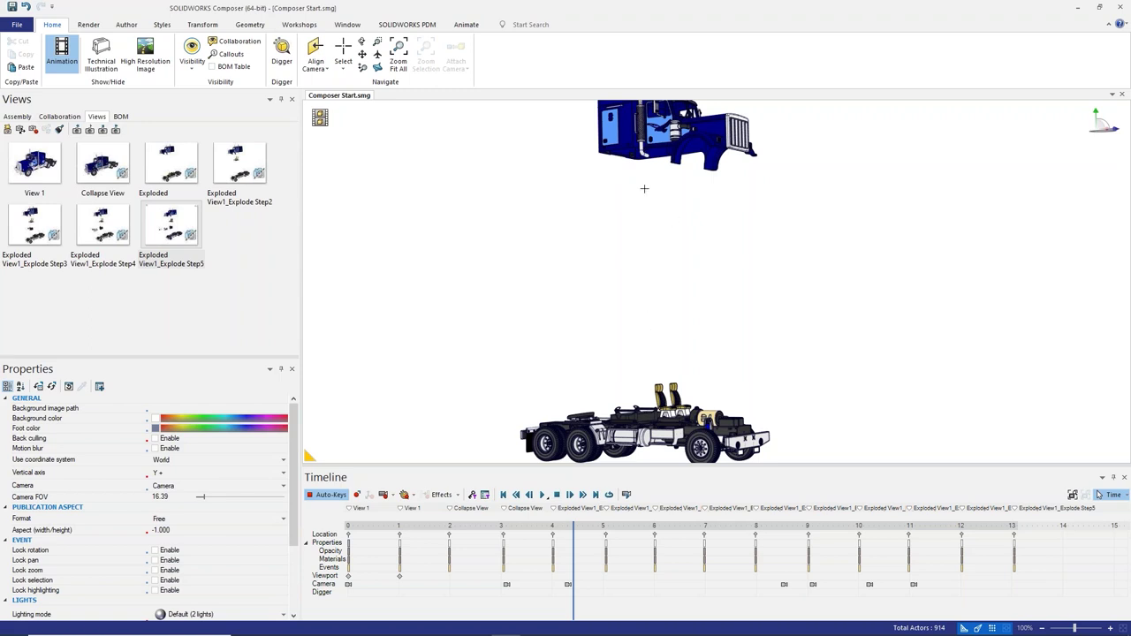
left_click(127, 24)
- Place a red arrow with its tip snapped to the cab and its length reaching down to the chassis
left_click(116, 54)
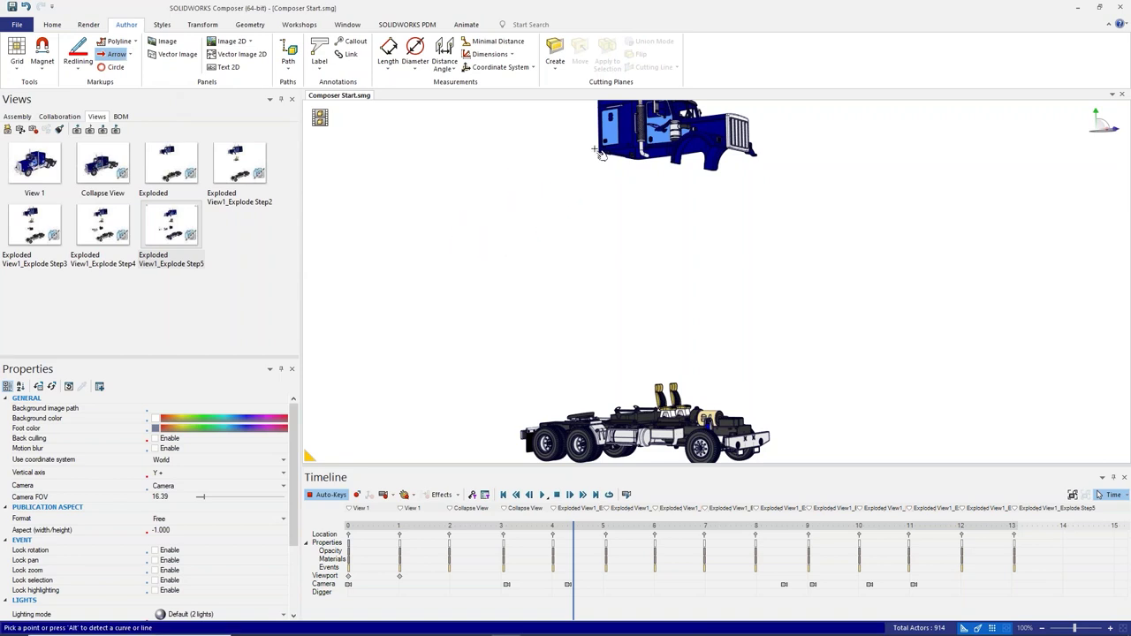
key("alt")
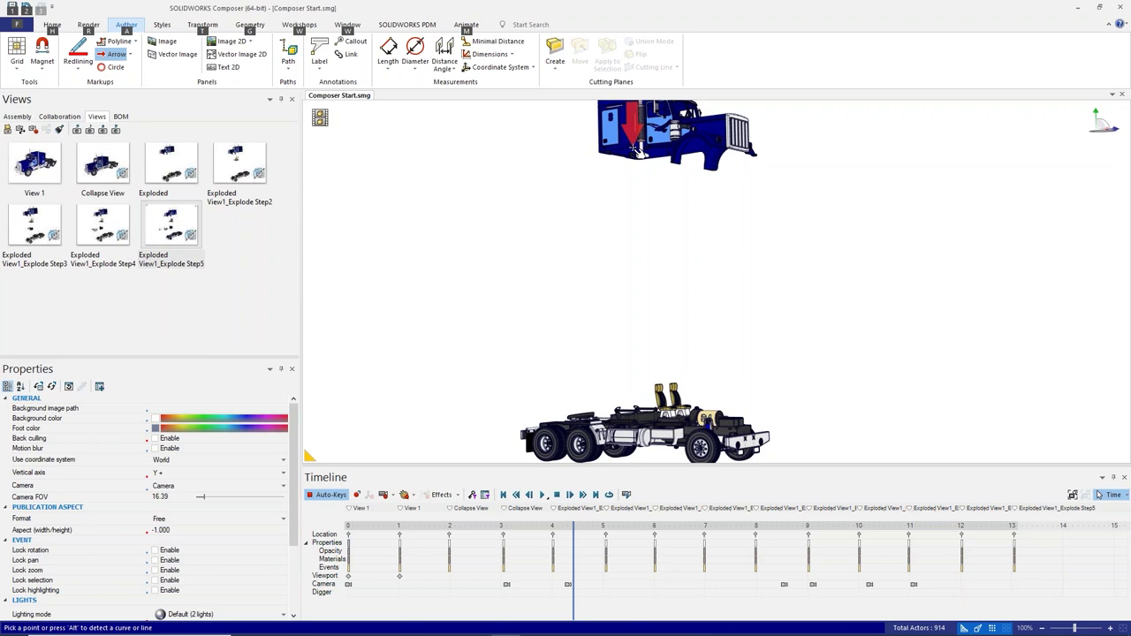
left_click(636, 155)
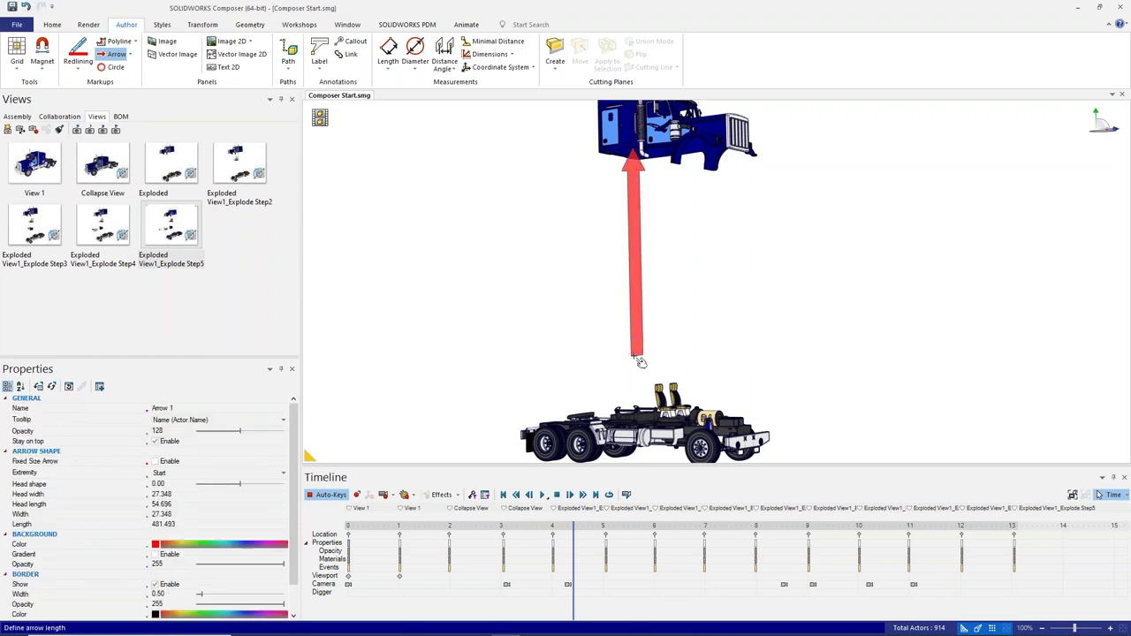
left_click(640, 359)
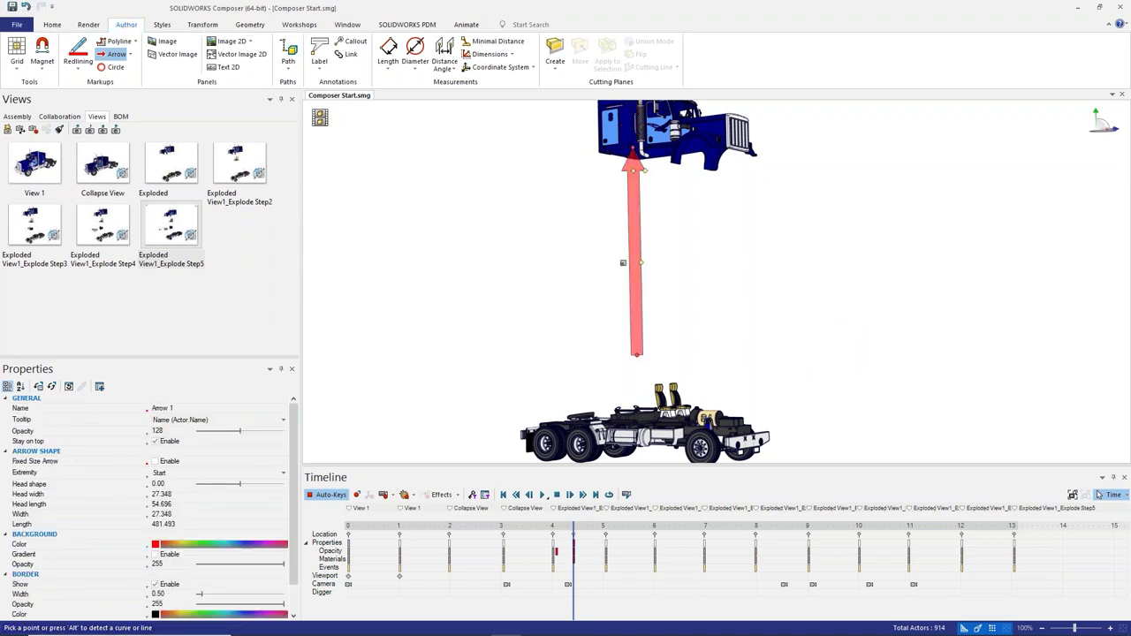
left_click(755, 311)
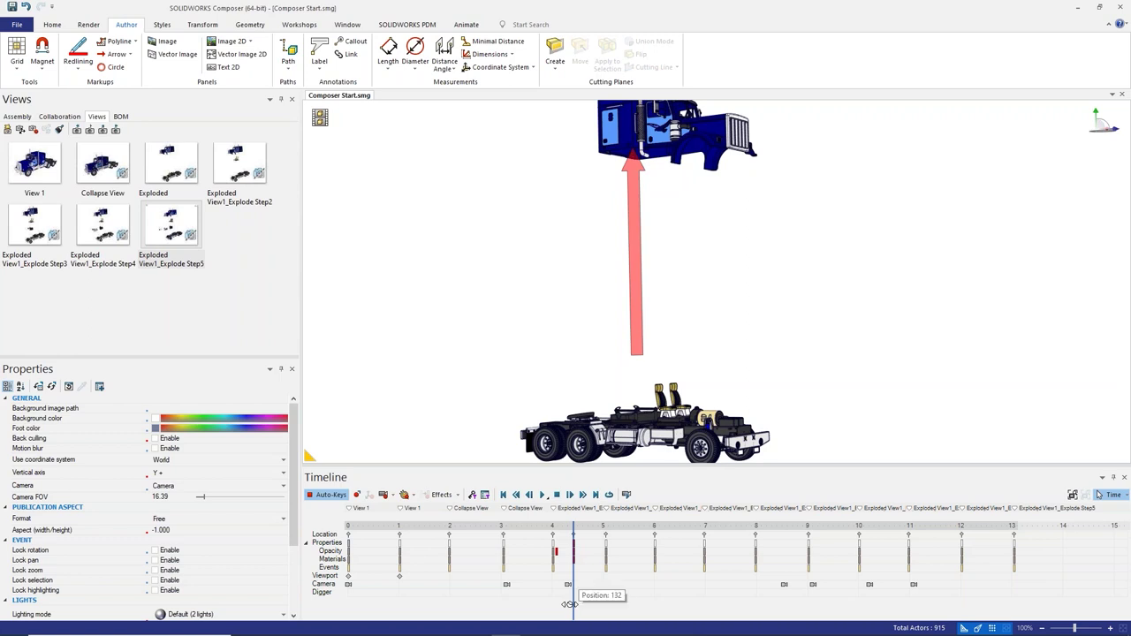
mouse_move(571, 605)
left_mouse_down()
mouse_move(557, 600)
mouse_move(569, 599)
left_mouse_up()
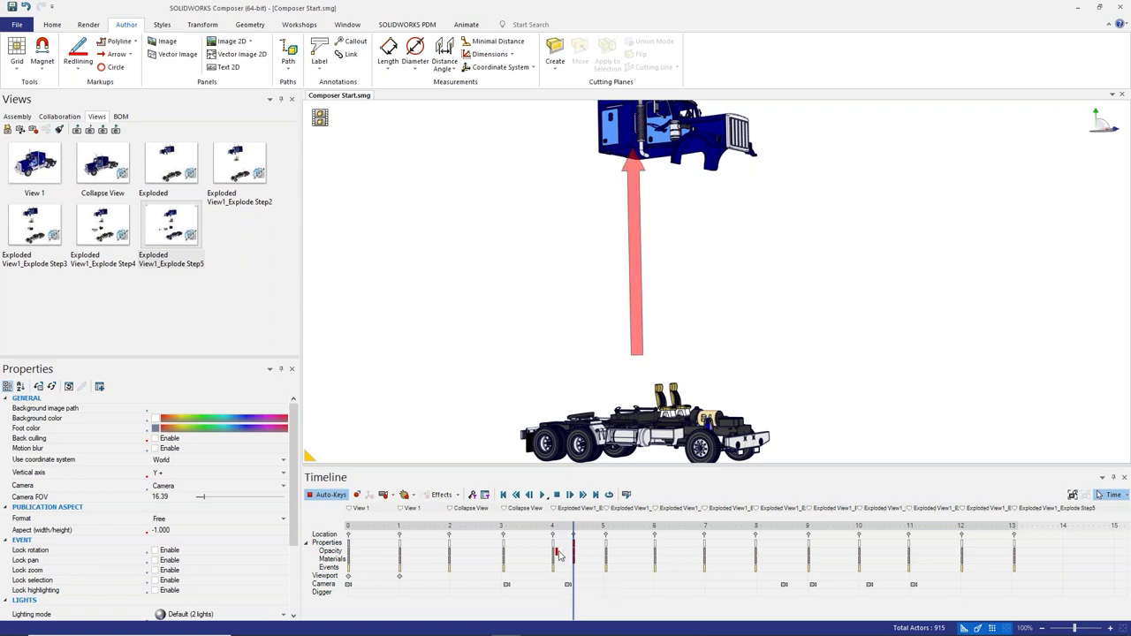
- Drag the arrow's red Opacity keyframe earlier and move the time cursor to about 5 s
left_click_drag(558, 557, 487, 553)
left_click_drag(571, 606, 616, 594)
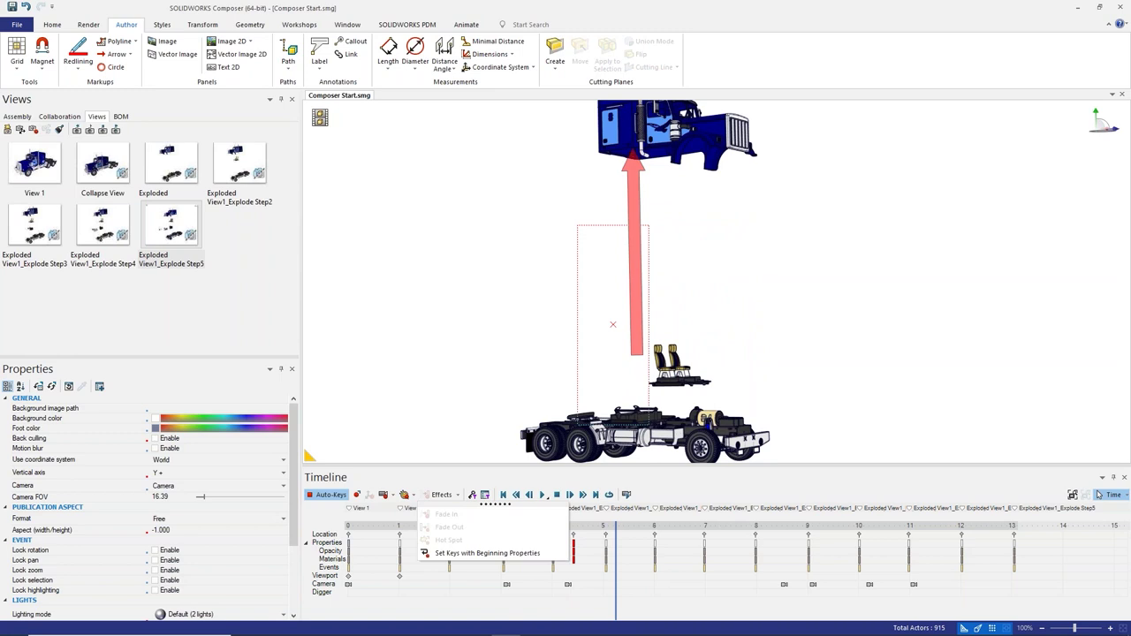
- Apply a Fade Out effect to Arrow 1 and replay the animation from the start
left_click(650, 289)
left_click(650, 289)
left_click(455, 495)
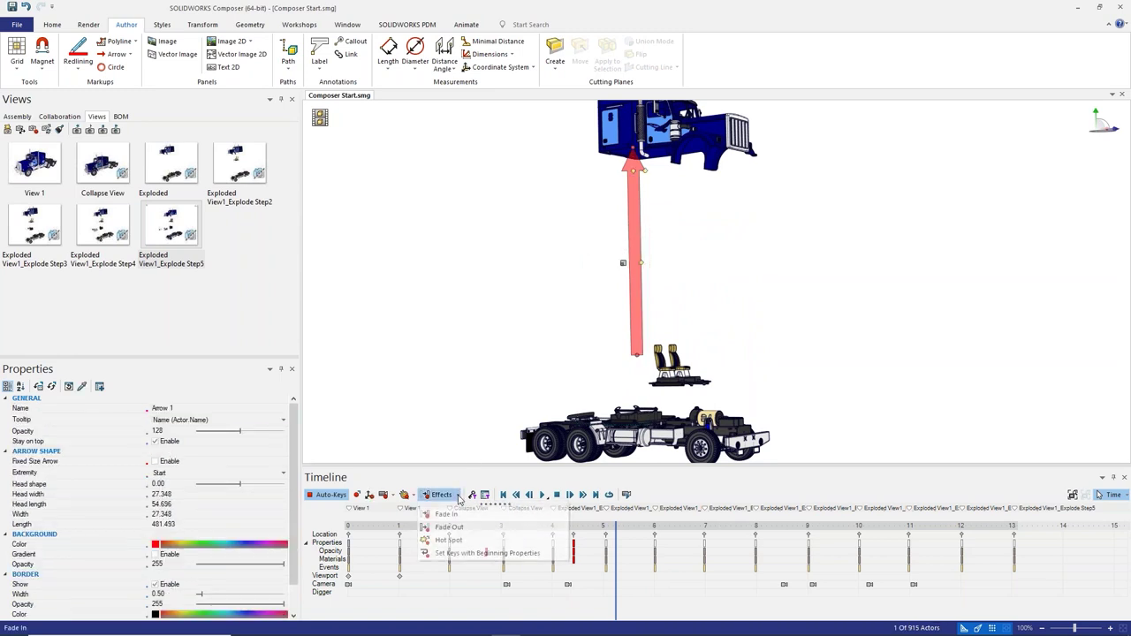
left_click(451, 528)
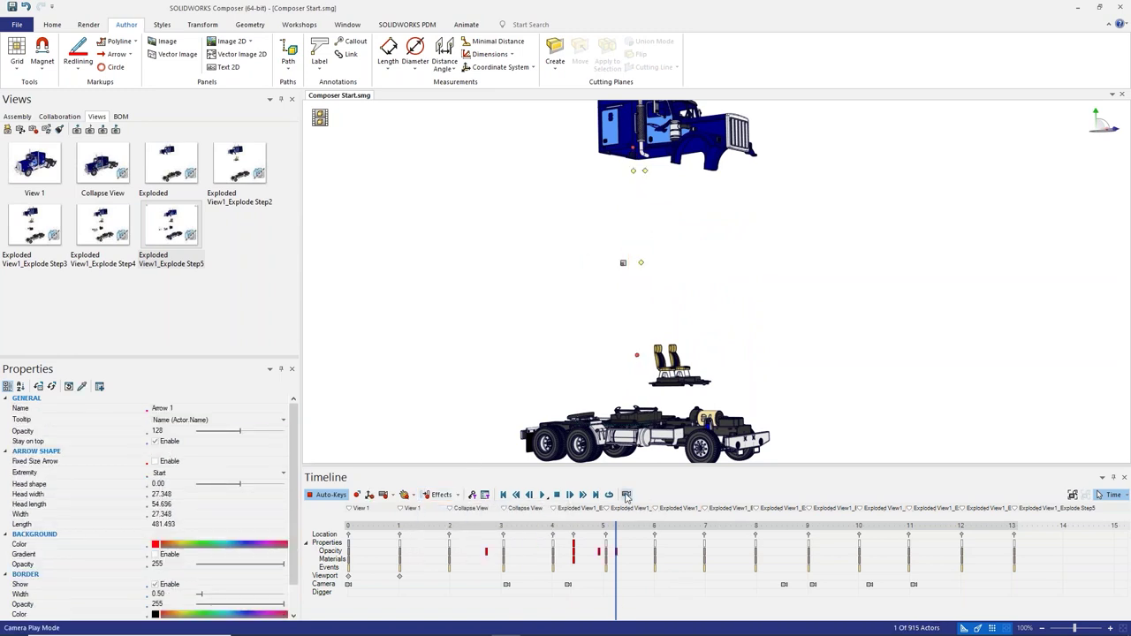
left_click(503, 496)
left_click(543, 495)
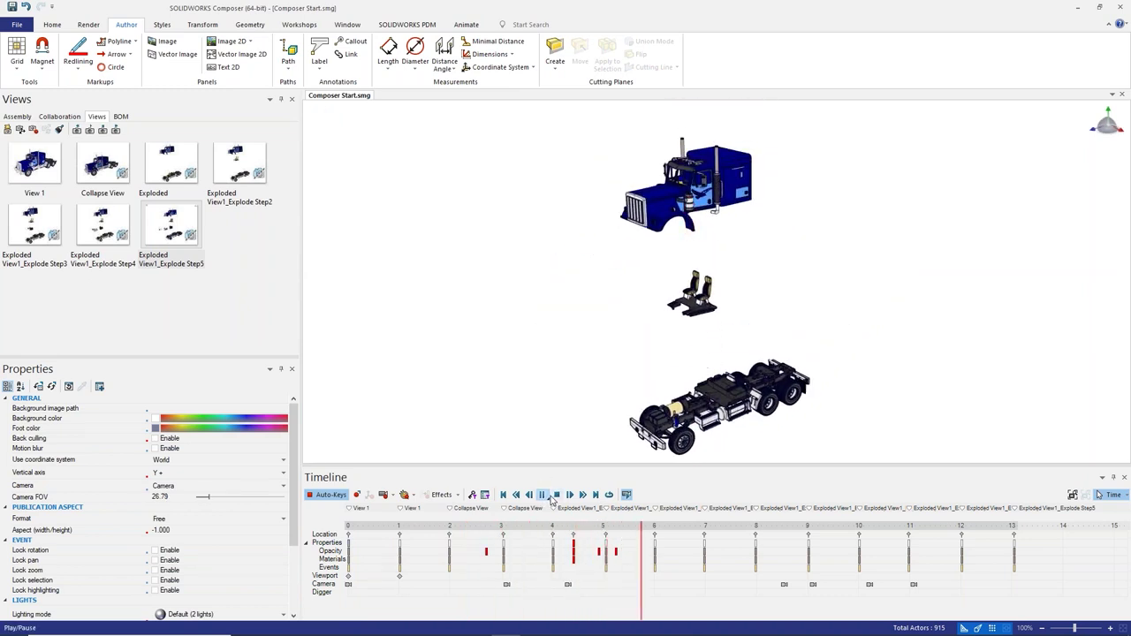
- Pause playback once the seats have risen and switch to the Workshops ribbon
left_click(543, 495)
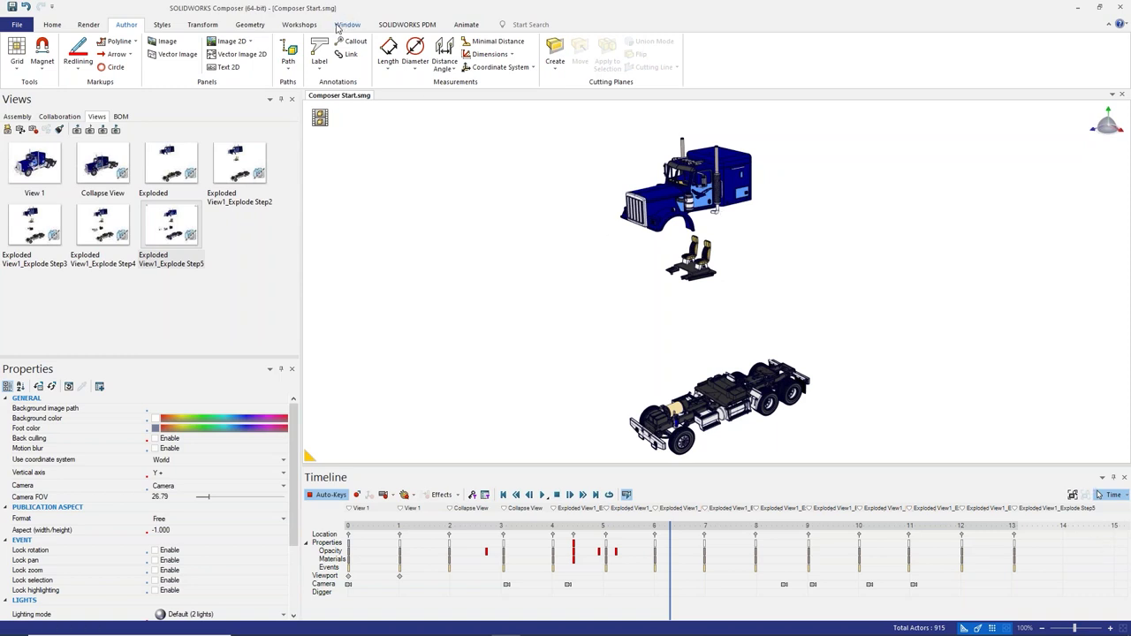
left_click(301, 25)
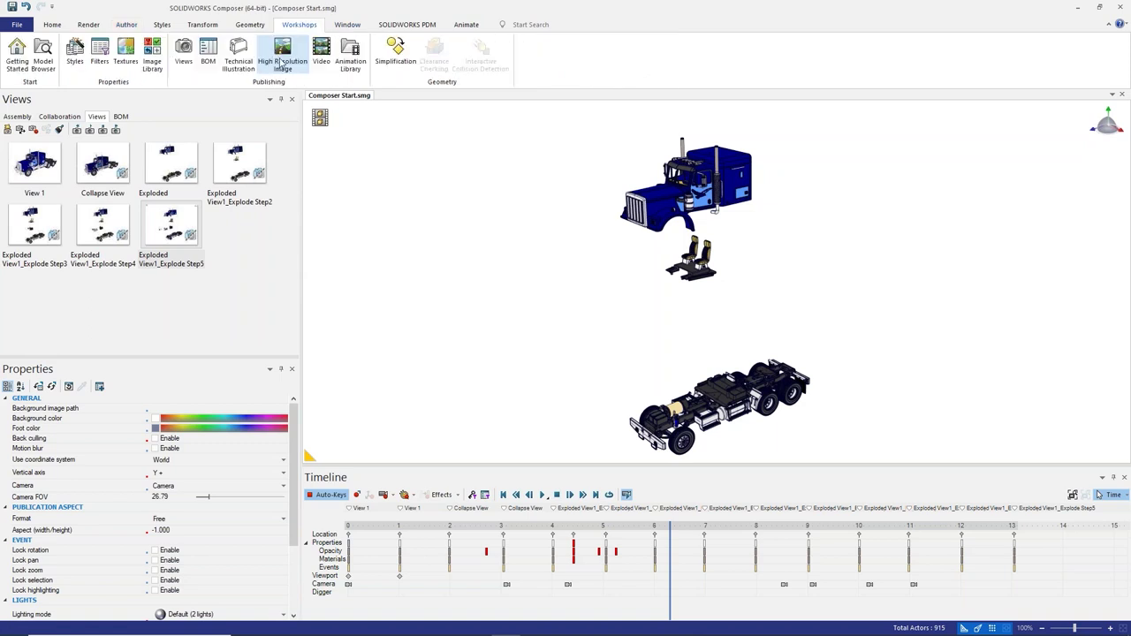
- Open the Video workshop to set up video publishing of the animation
left_click(321, 55)
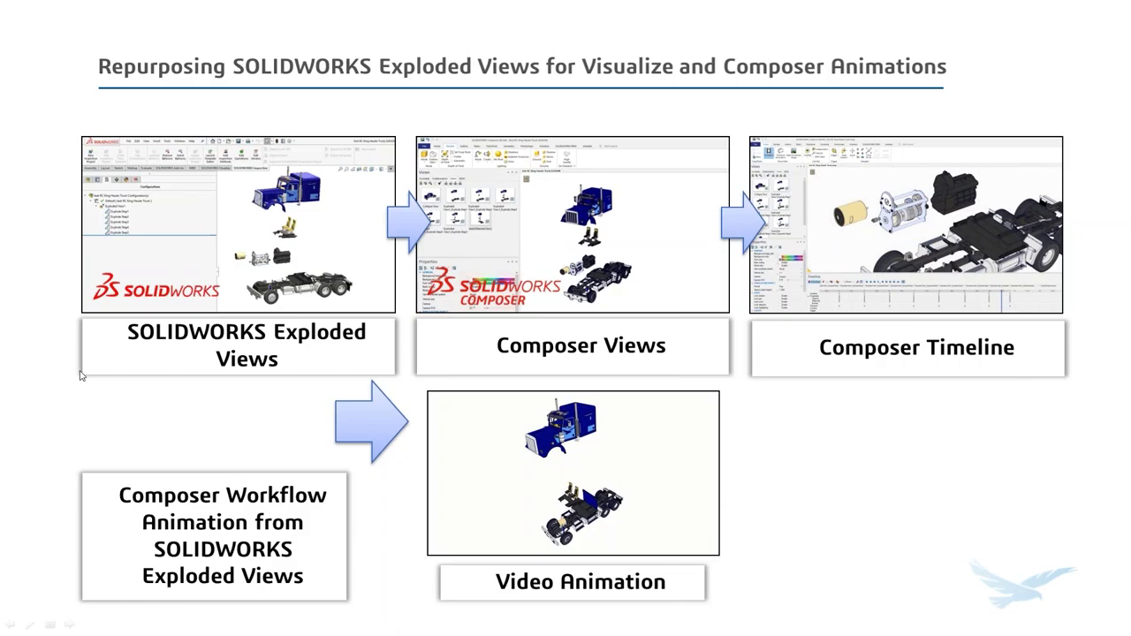
key("alt+Tab")
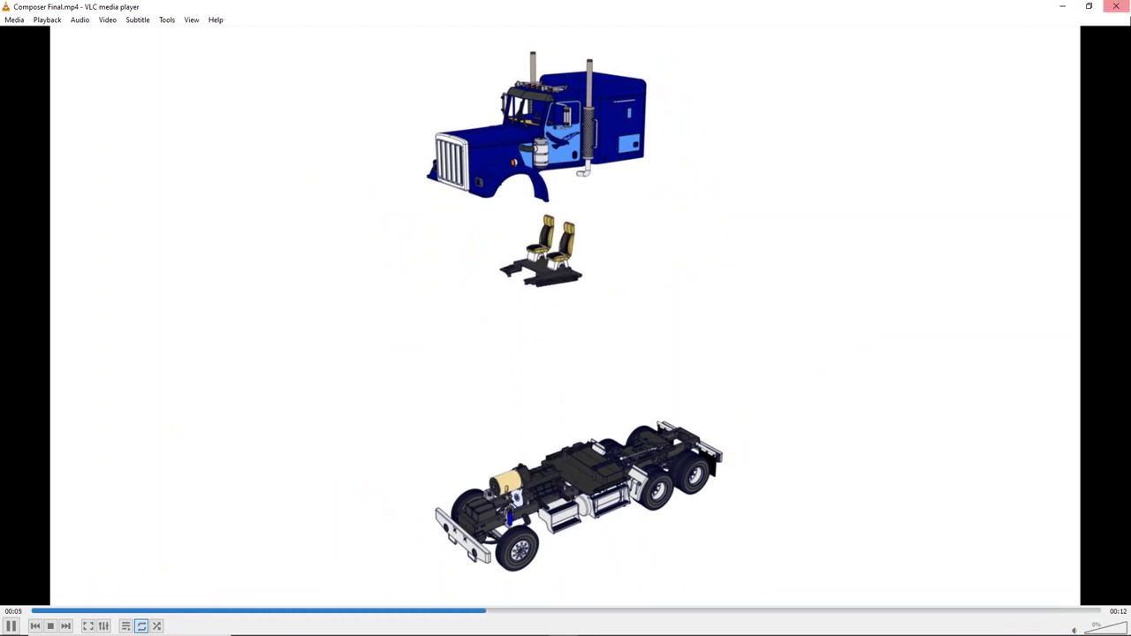
left_click(1120, 6)
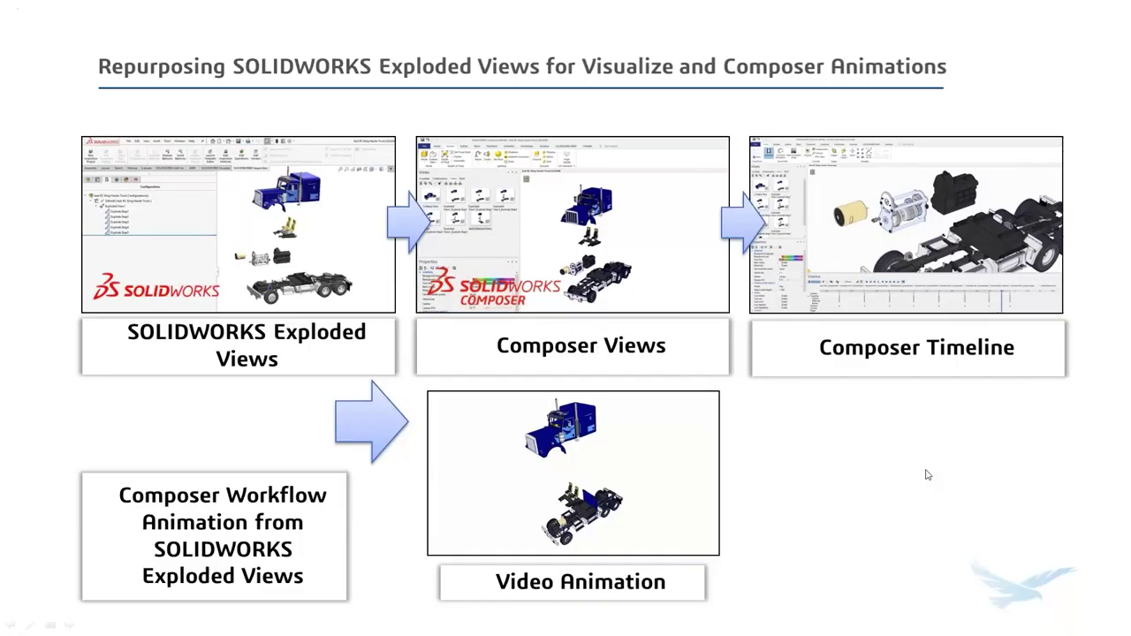
- Advance the slideshow through slide 3, the Composer timeline step, to the Key Takeaways slide
left_click(862, 461)
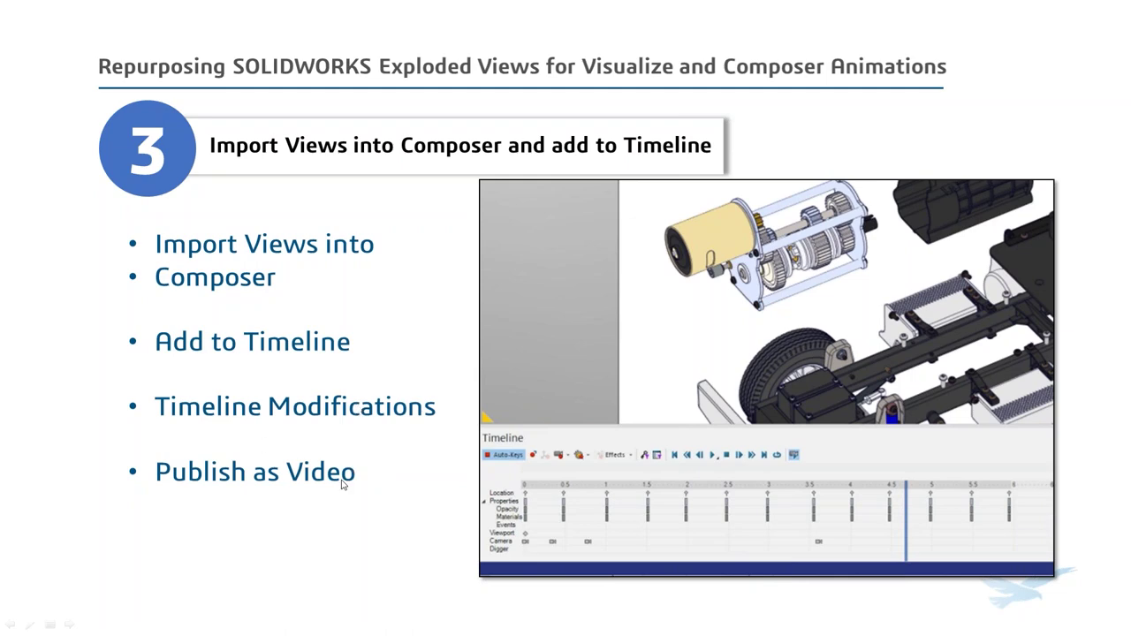
left_click(421, 467)
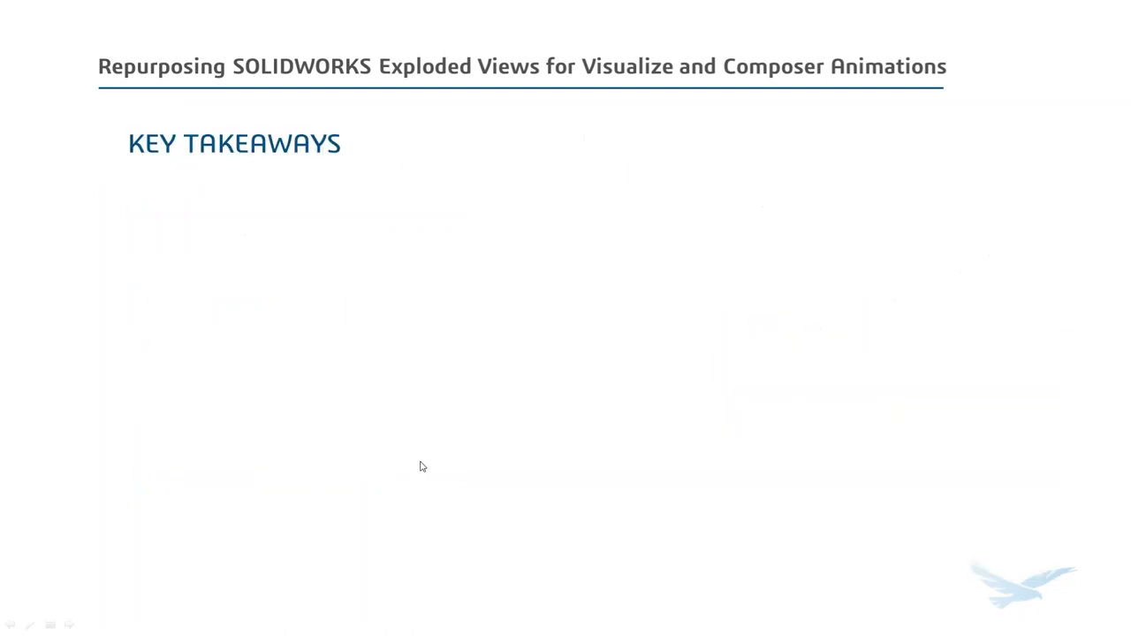
- Step through the takeaways up to 'Import Views into Composer and add to Timeline'
left_click(510, 403)
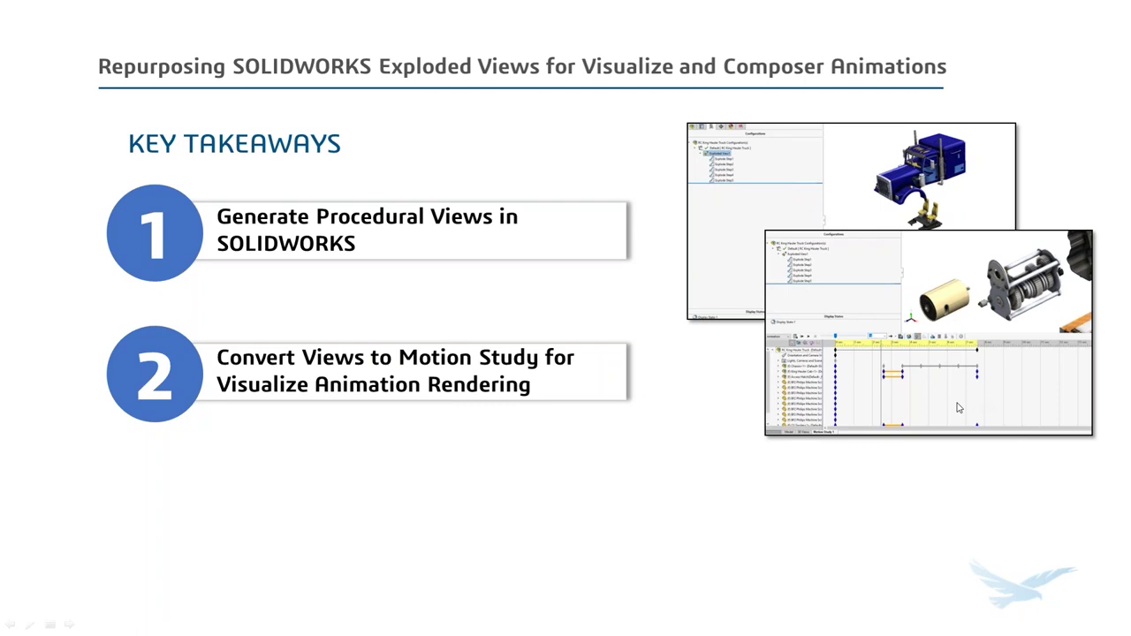
key("Right")
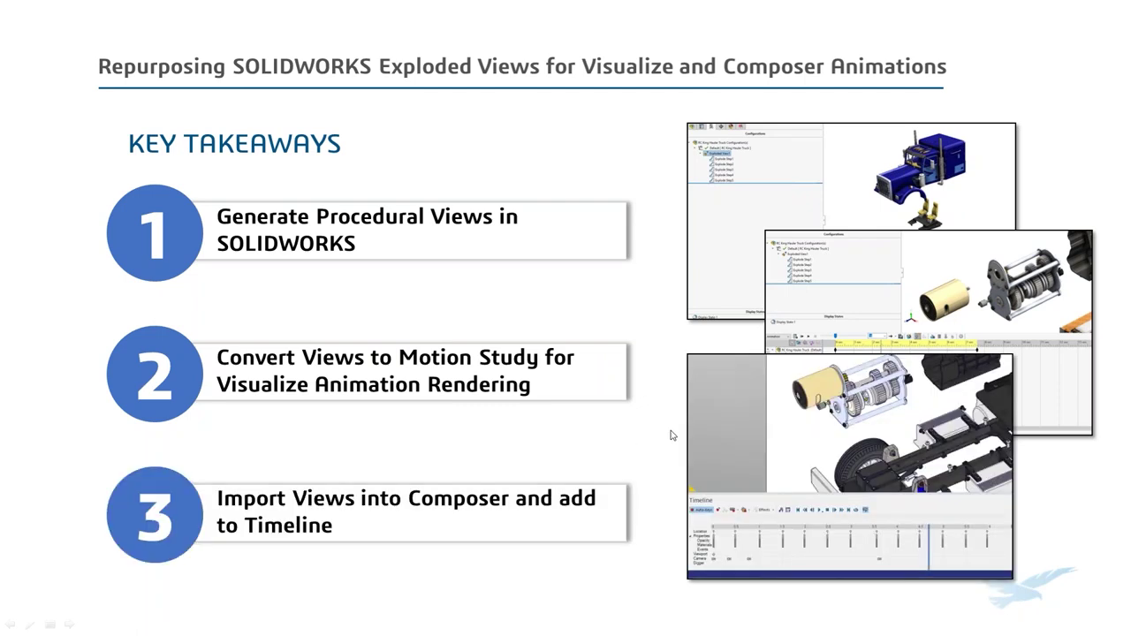